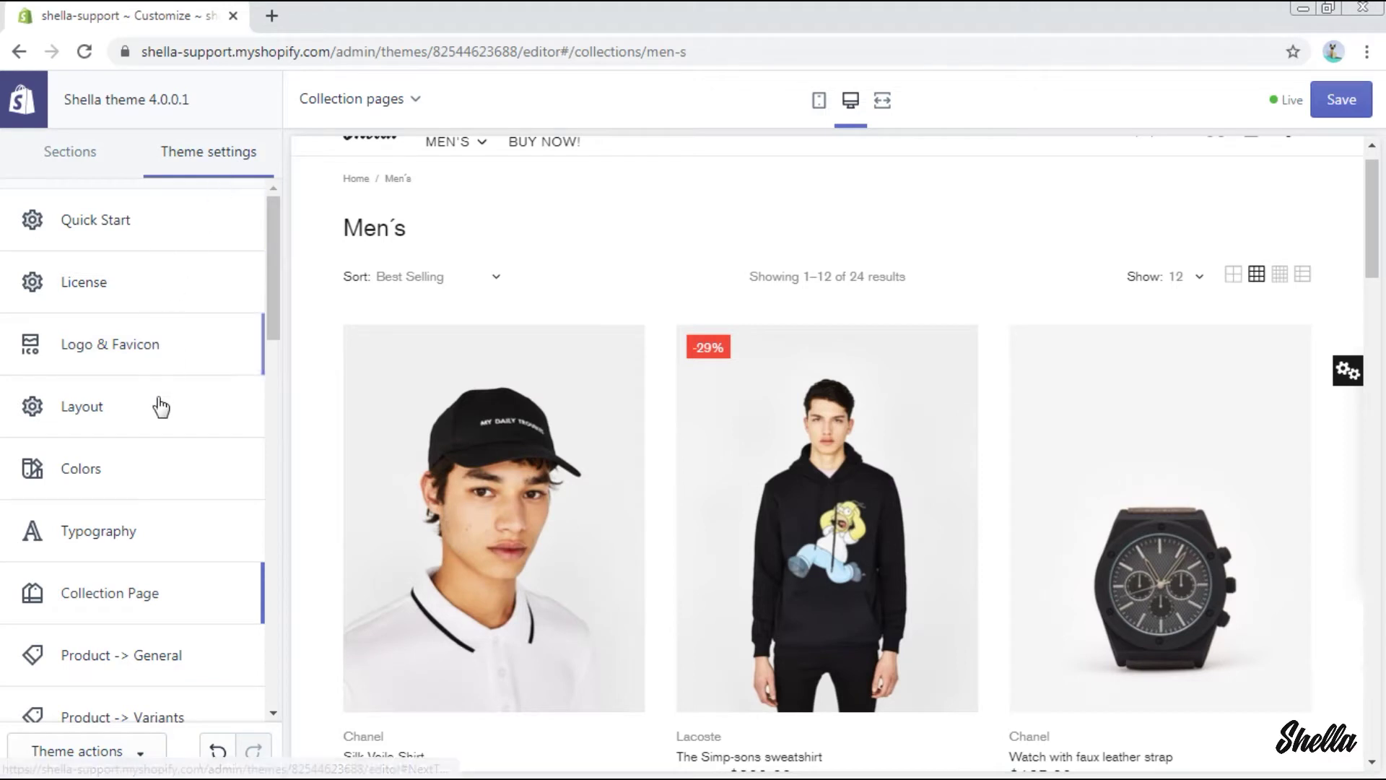
# - Show the collection page sidebar on Desktop and mobile, keeping Position Left and OR tag logic
pyautogui.click(158, 593)
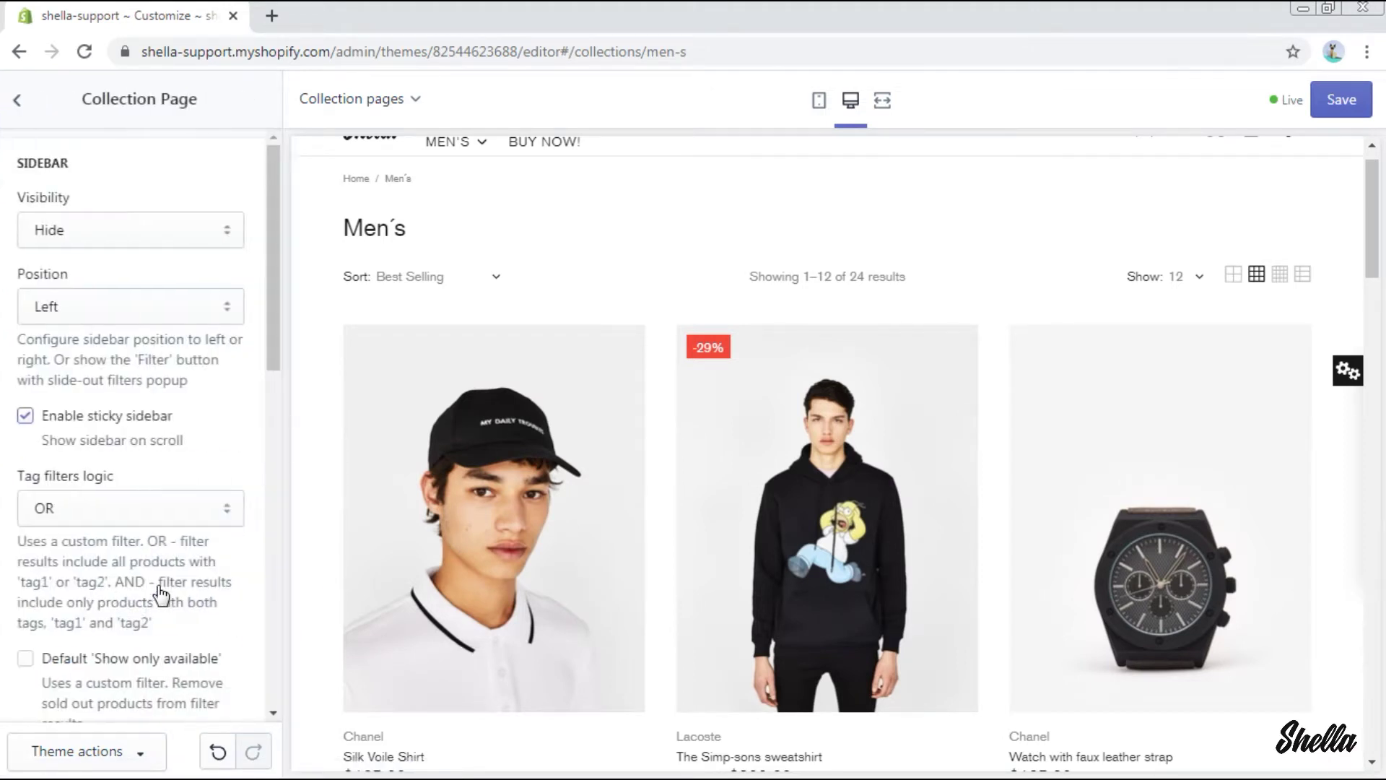
pyautogui.click(91, 228)
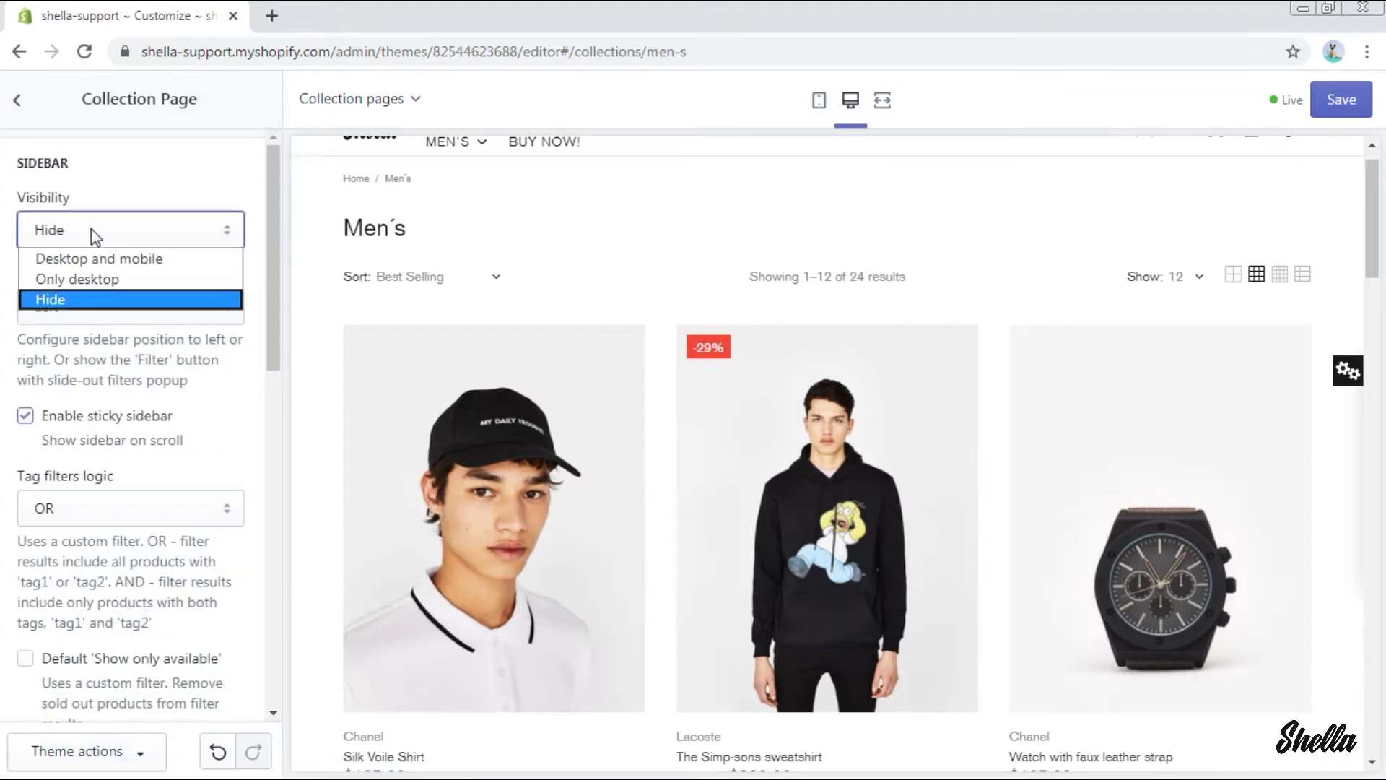
pyautogui.click(93, 254)
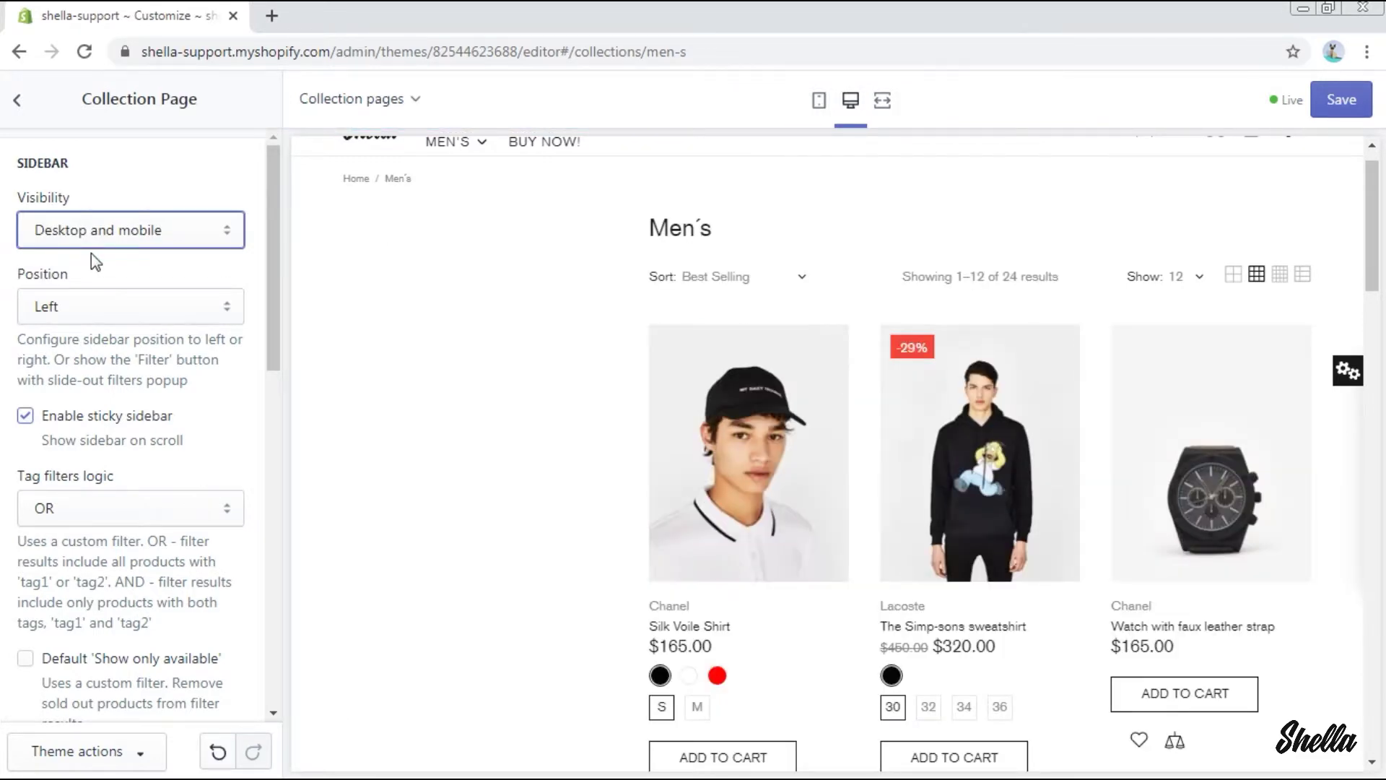
pyautogui.click(153, 307)
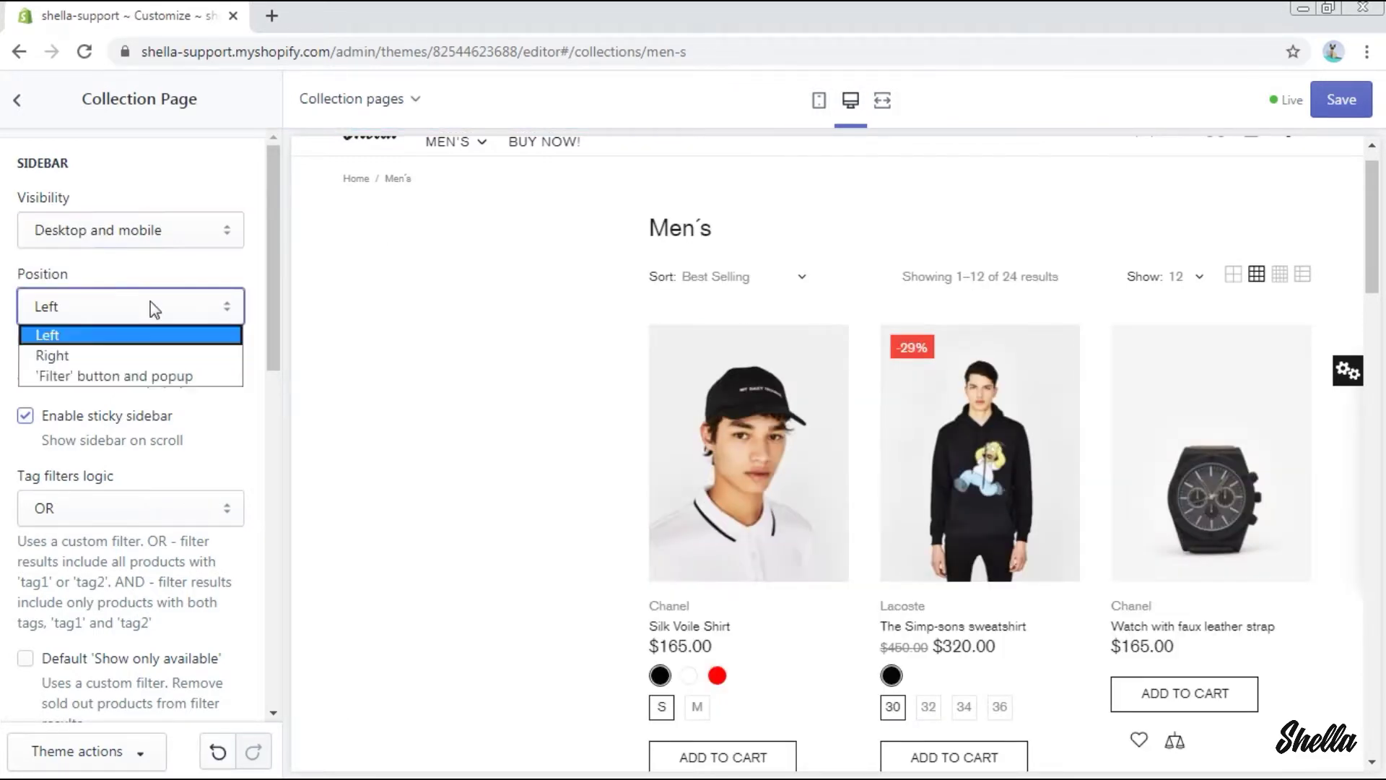
pyautogui.click(153, 308)
pyautogui.scroll(-3, 203, 407)
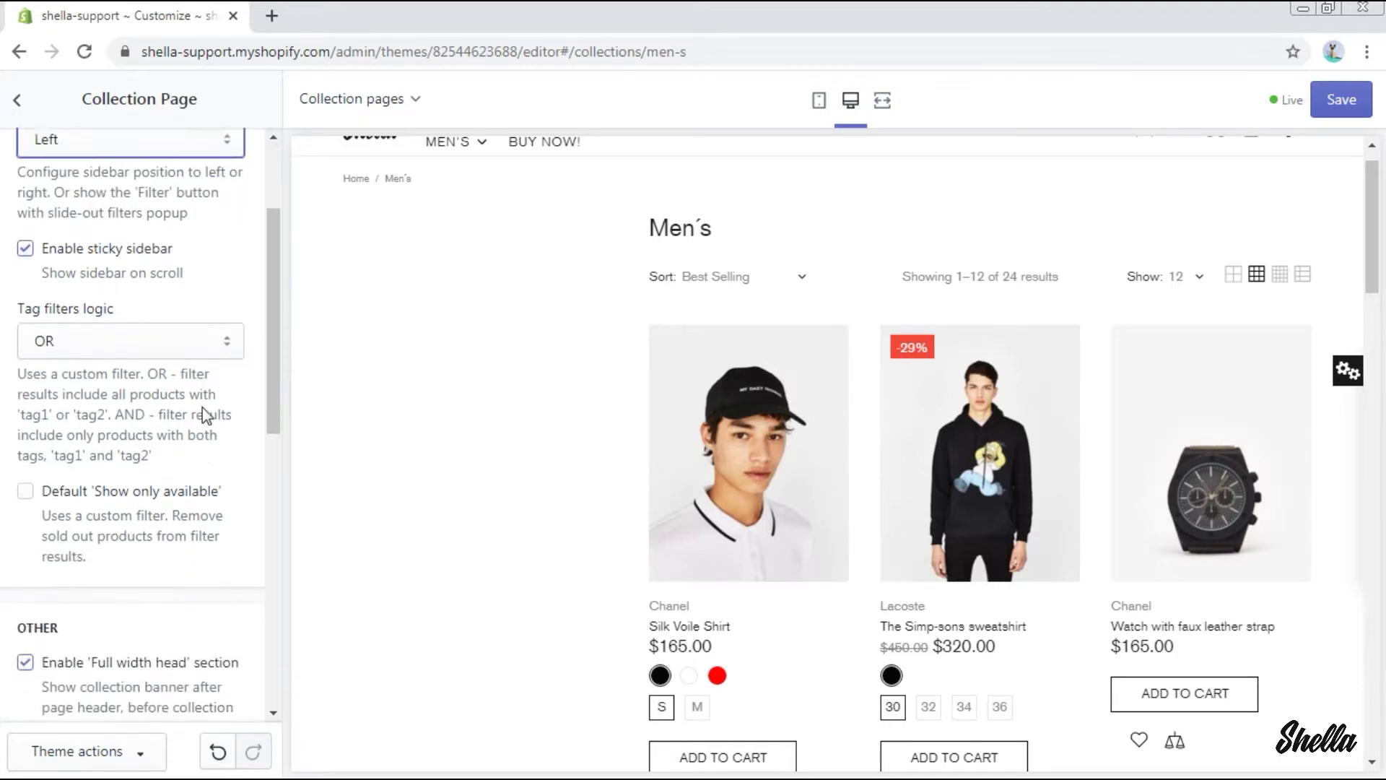
pyautogui.click(213, 305)
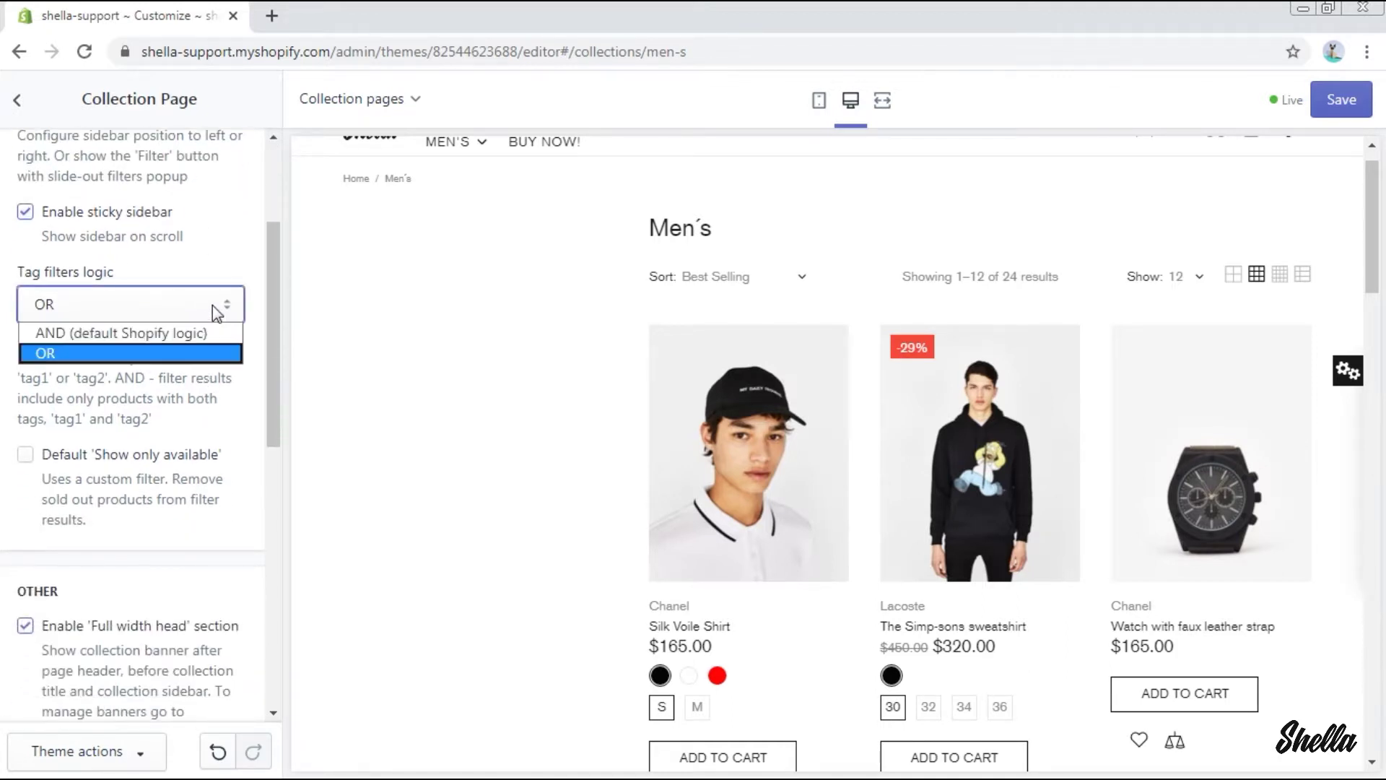
pyautogui.click(212, 305)
pyautogui.scroll(-3, 213, 362)
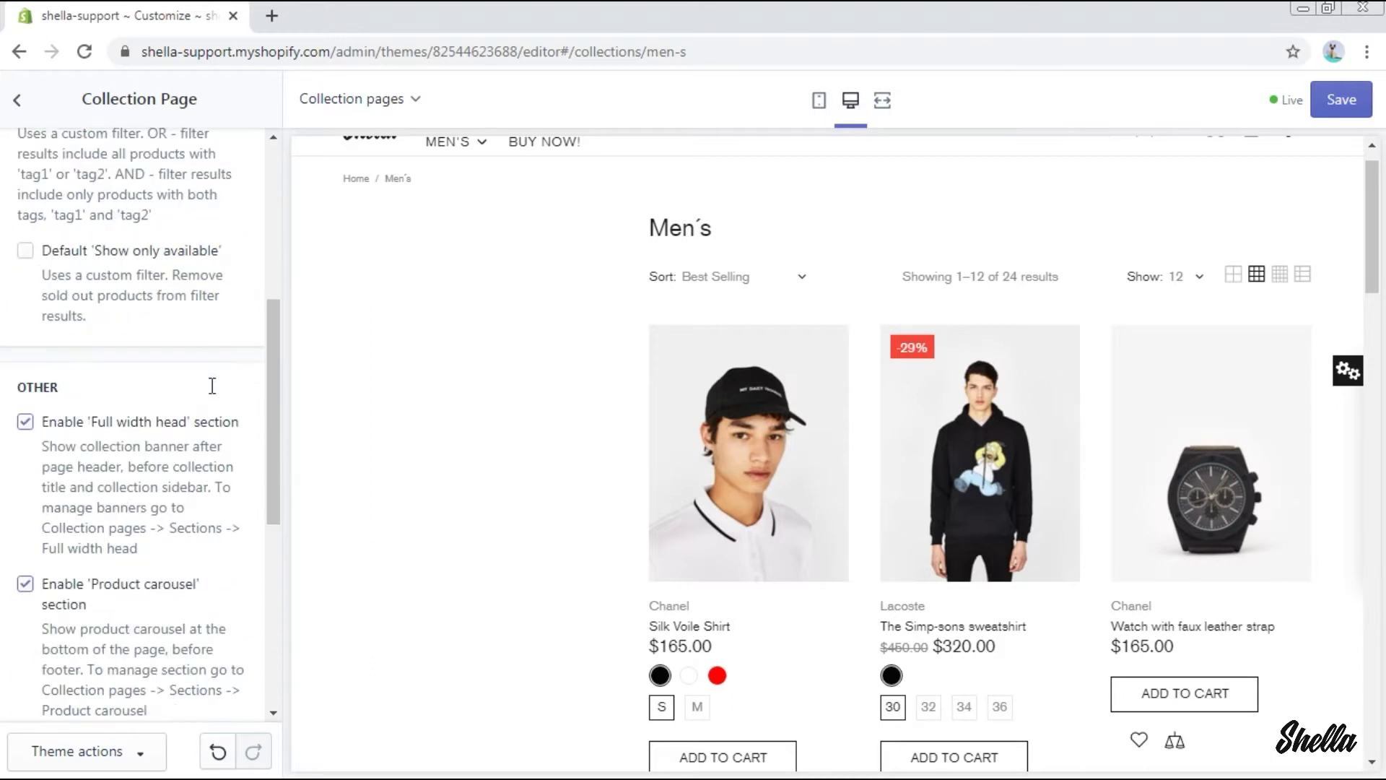
pyautogui.scroll(-6, 212, 390)
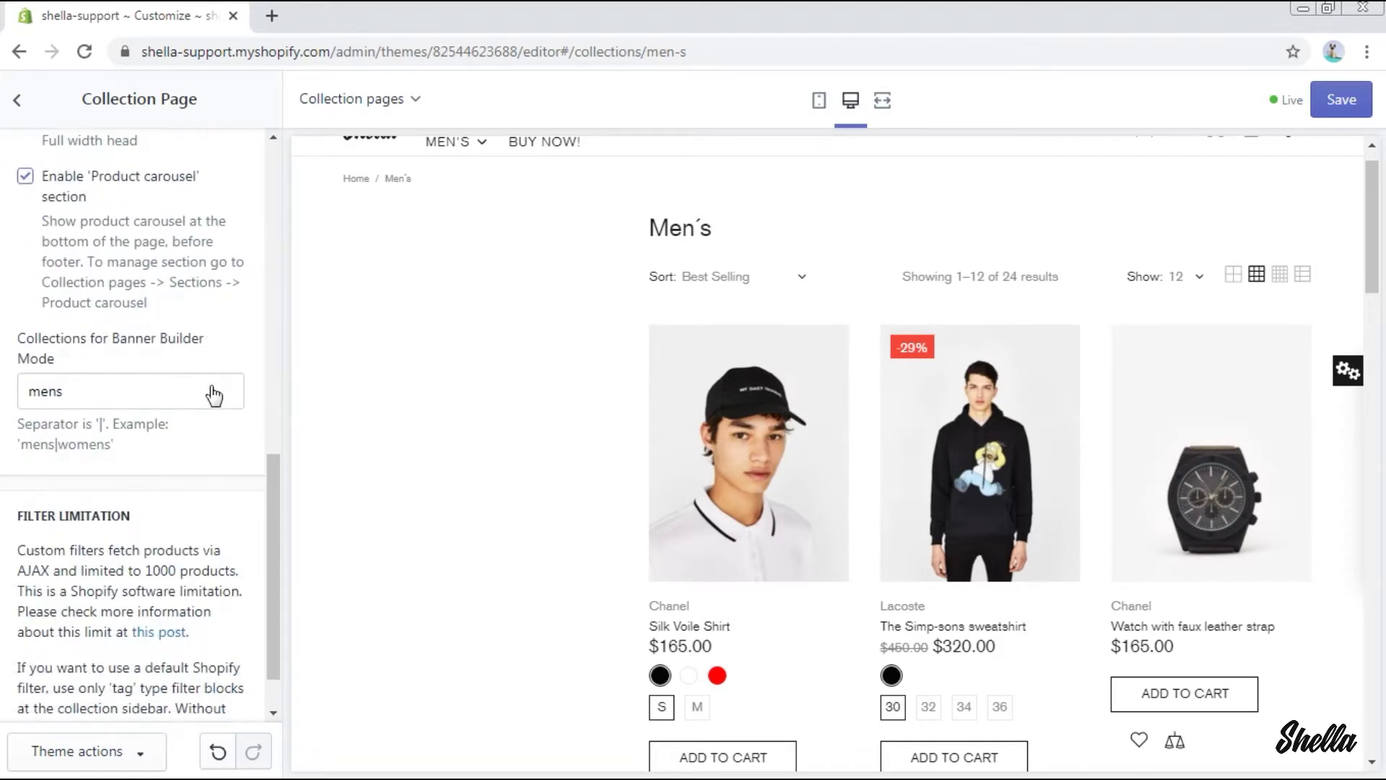
pyautogui.scroll(-1, 214, 395)
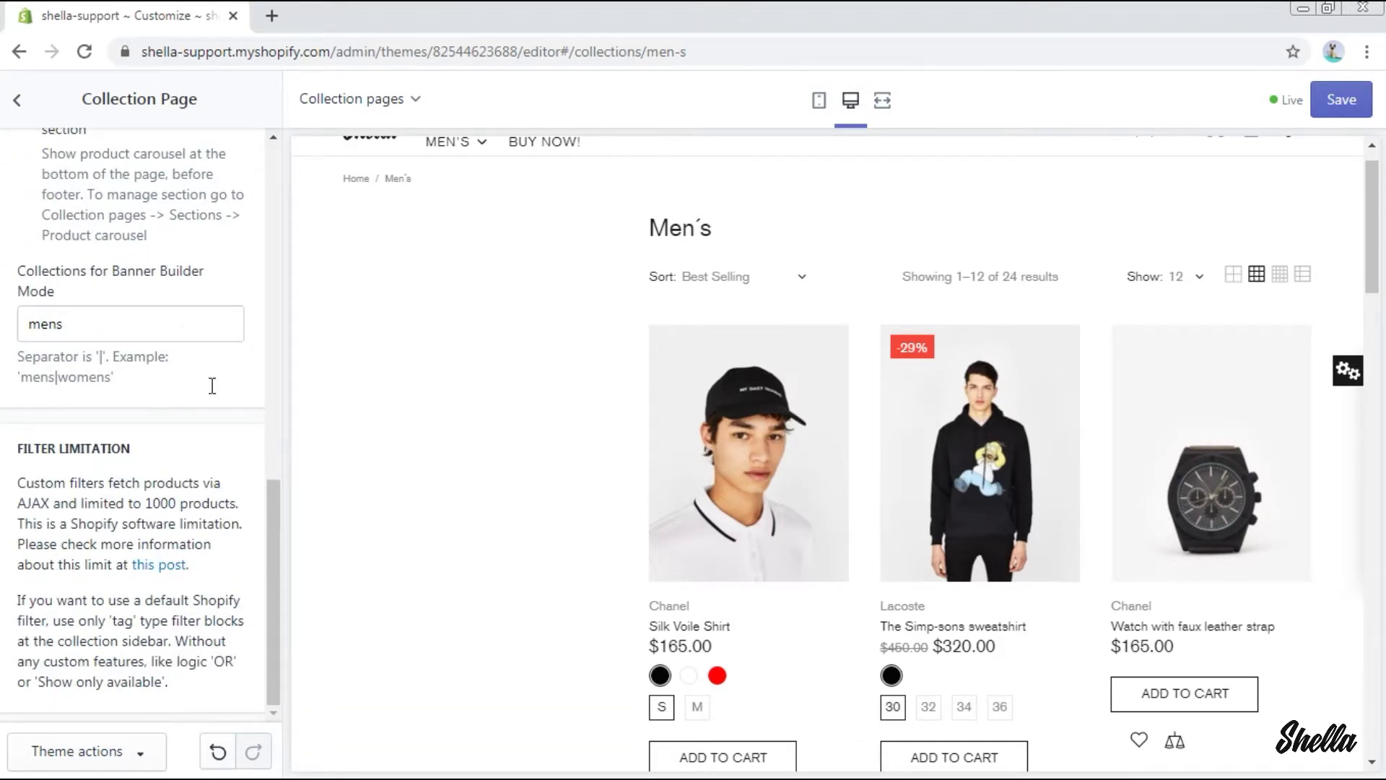
pyautogui.click(17, 101)
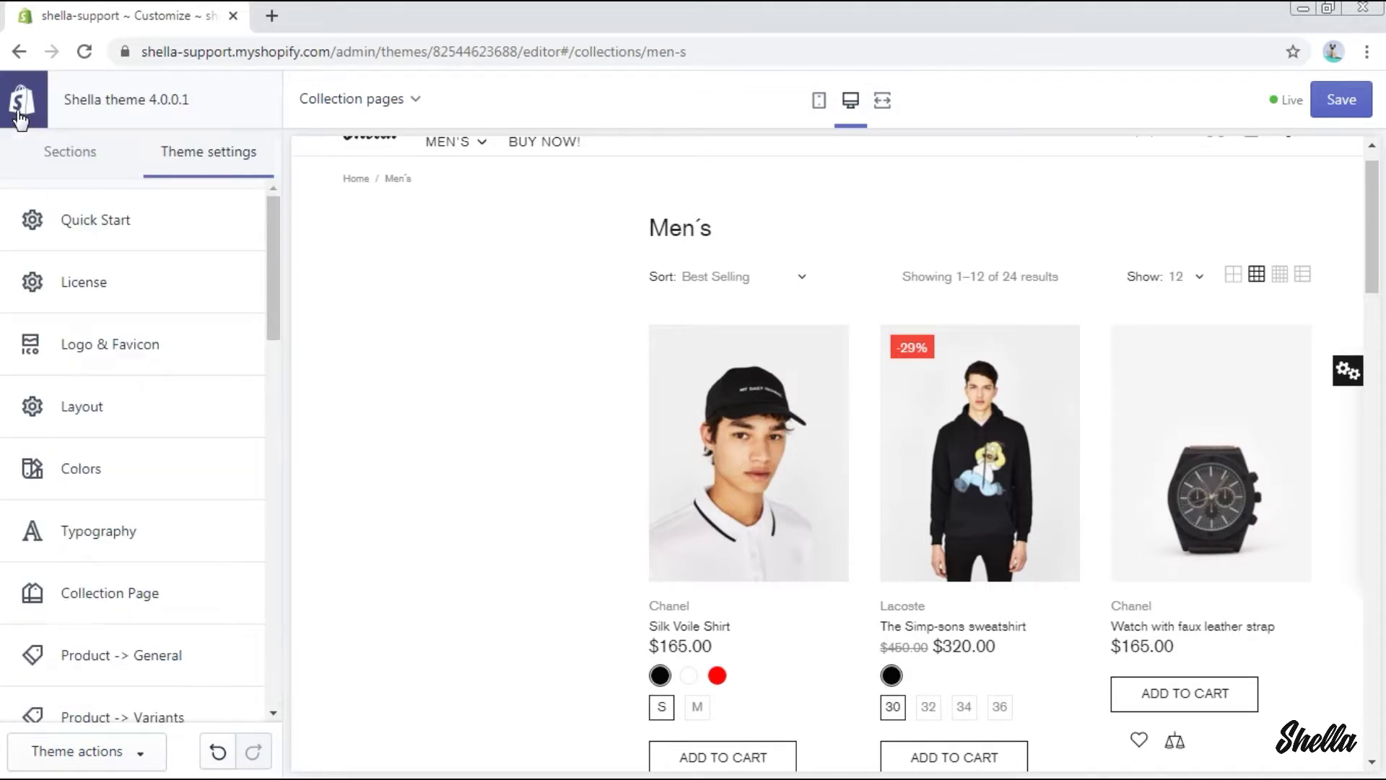
# - Add a Current filters block to the Sidebar section with its default state kept Open
pyautogui.click(50, 157)
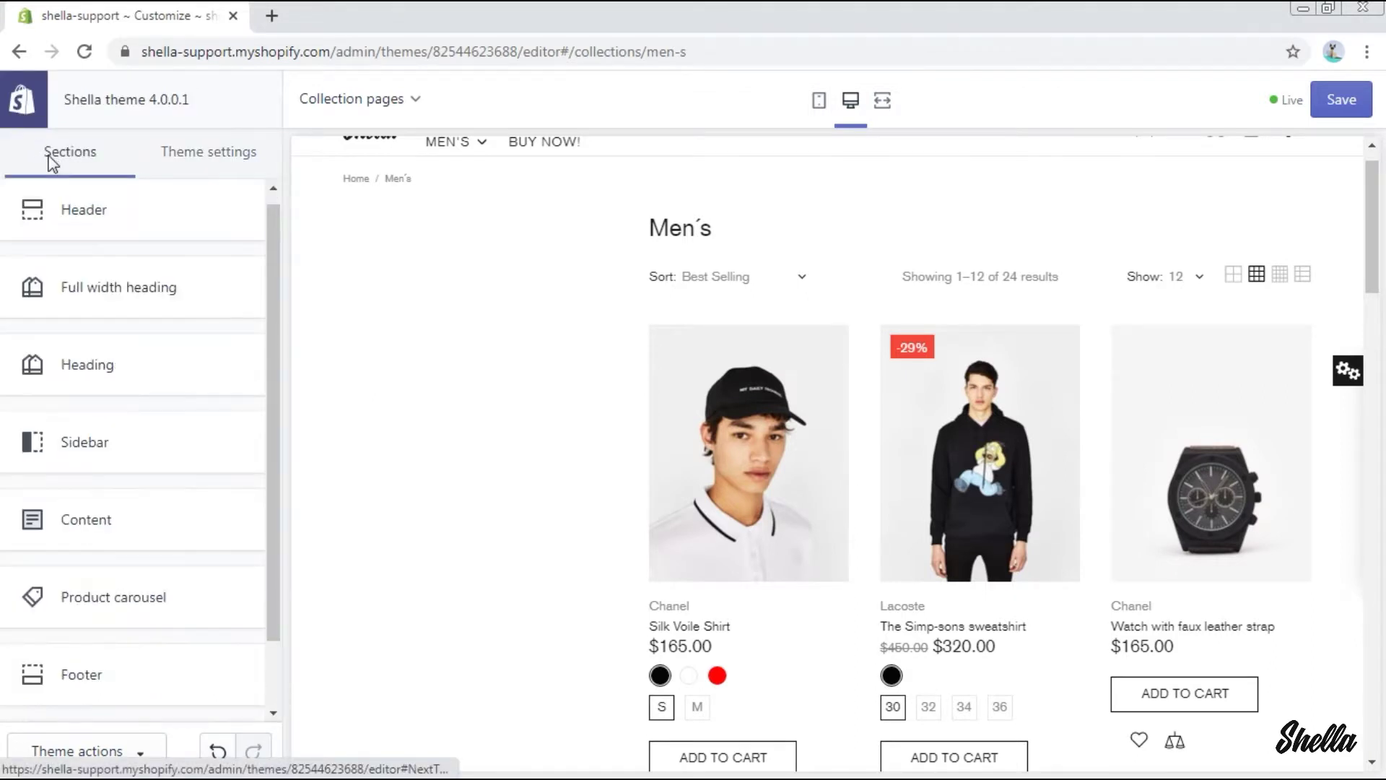
pyautogui.click(133, 459)
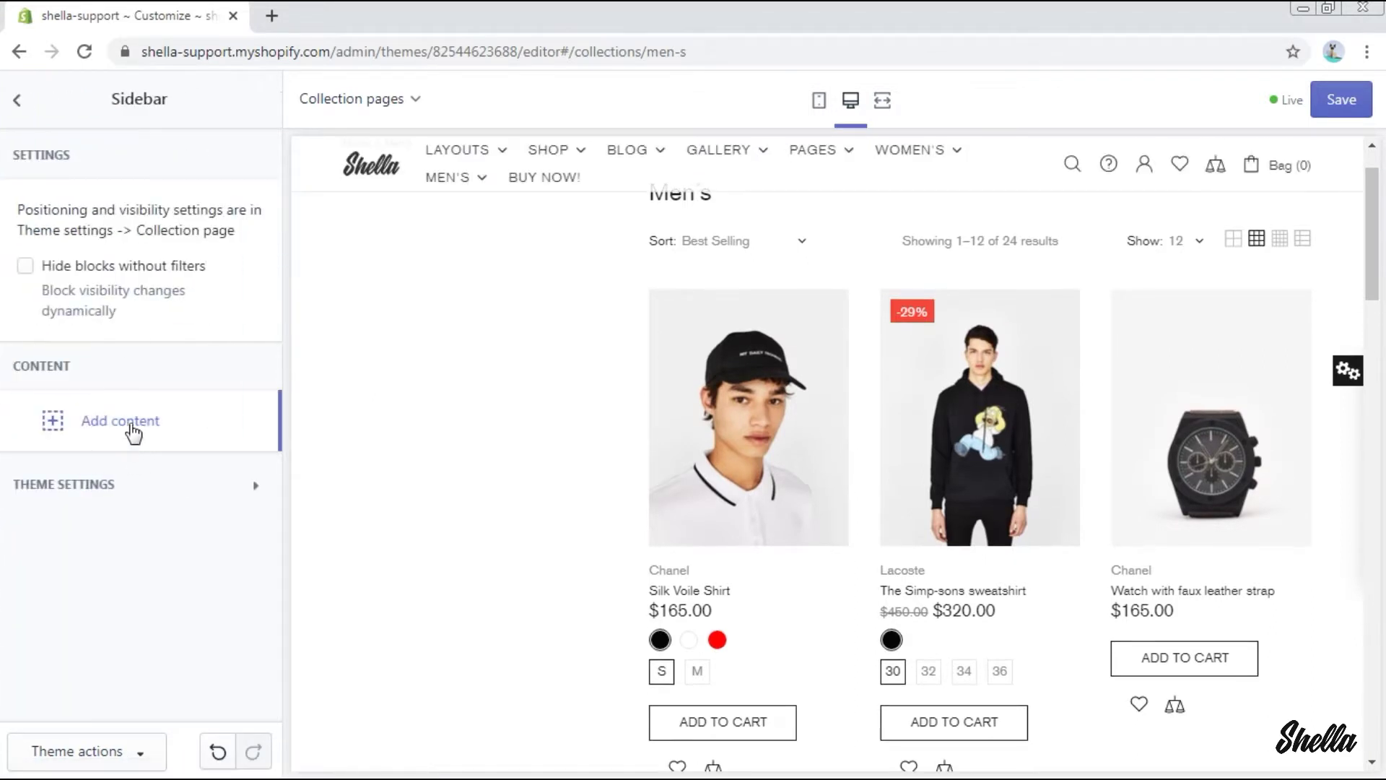
pyautogui.click(133, 431)
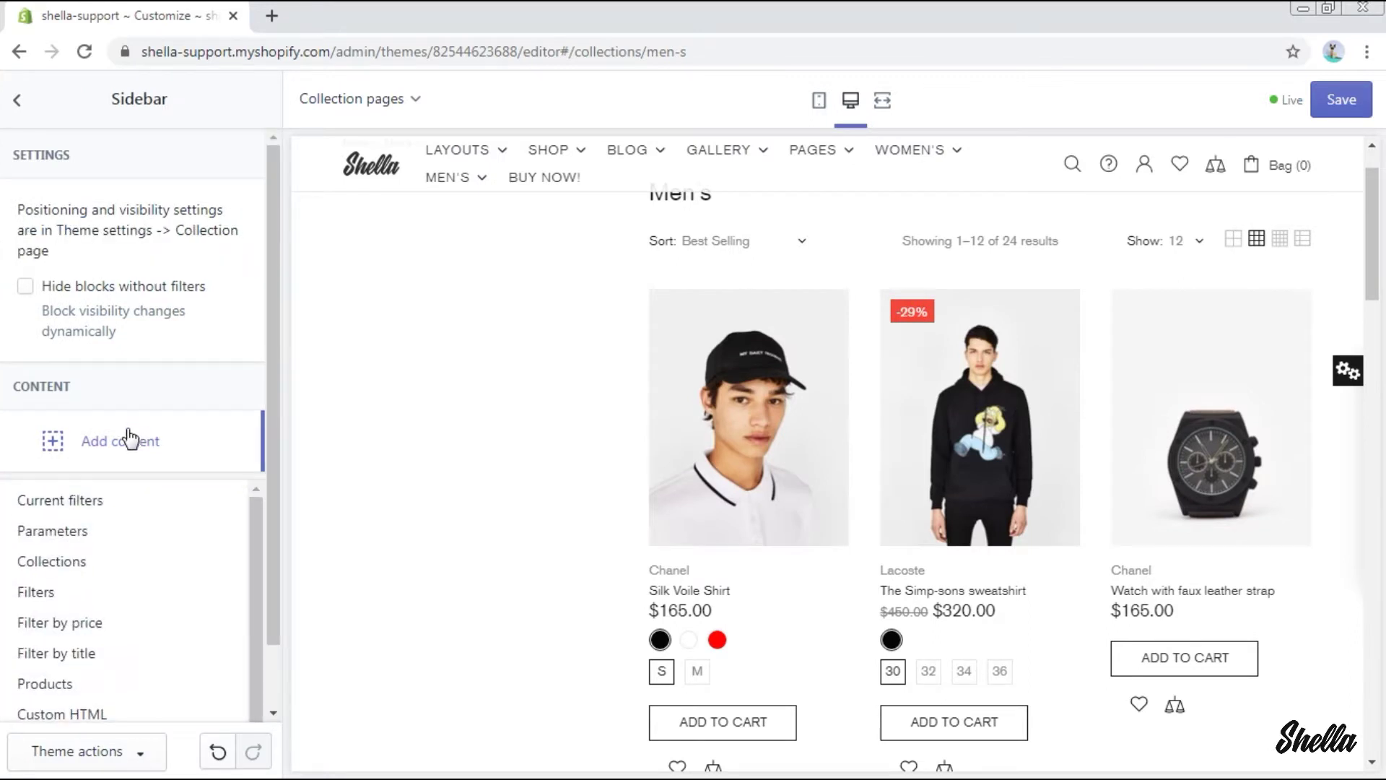
pyautogui.click(112, 509)
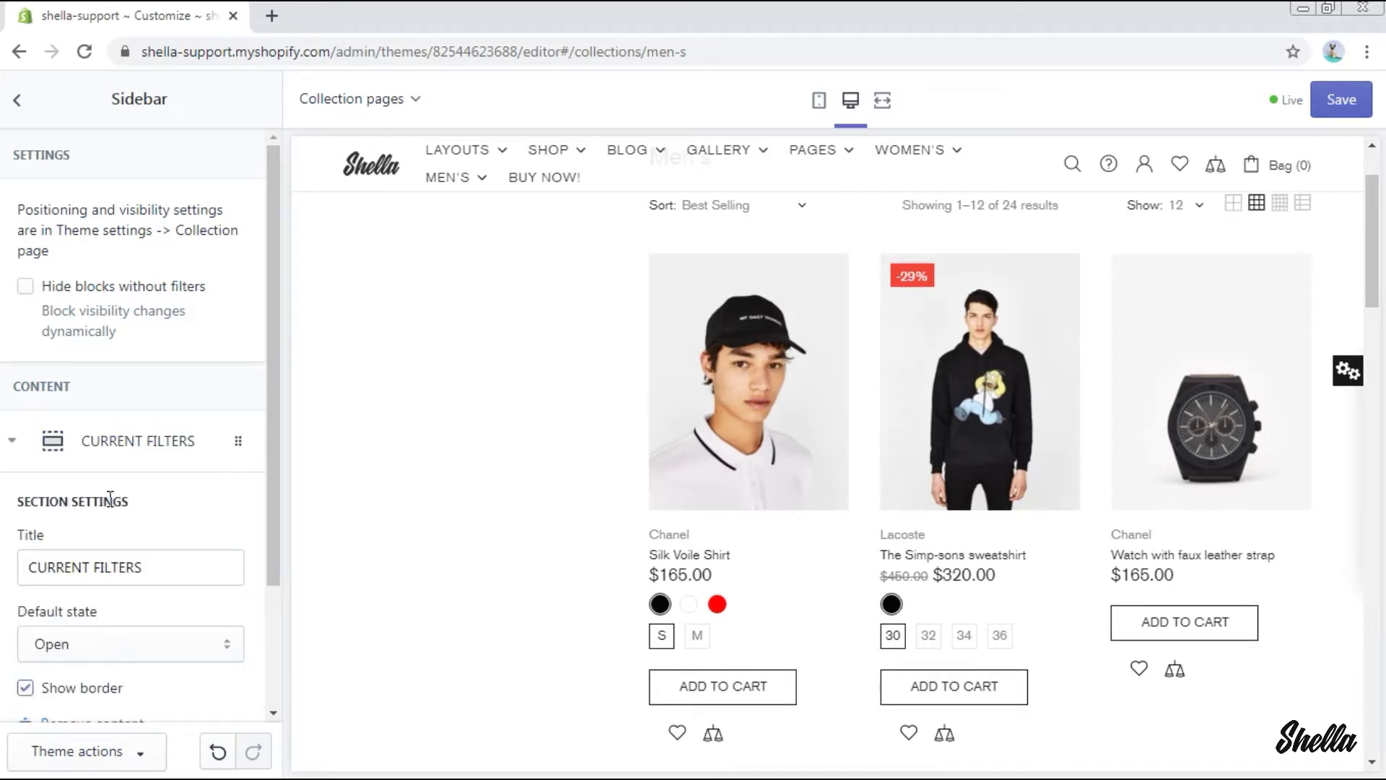
pyautogui.scroll(-3, 151, 533)
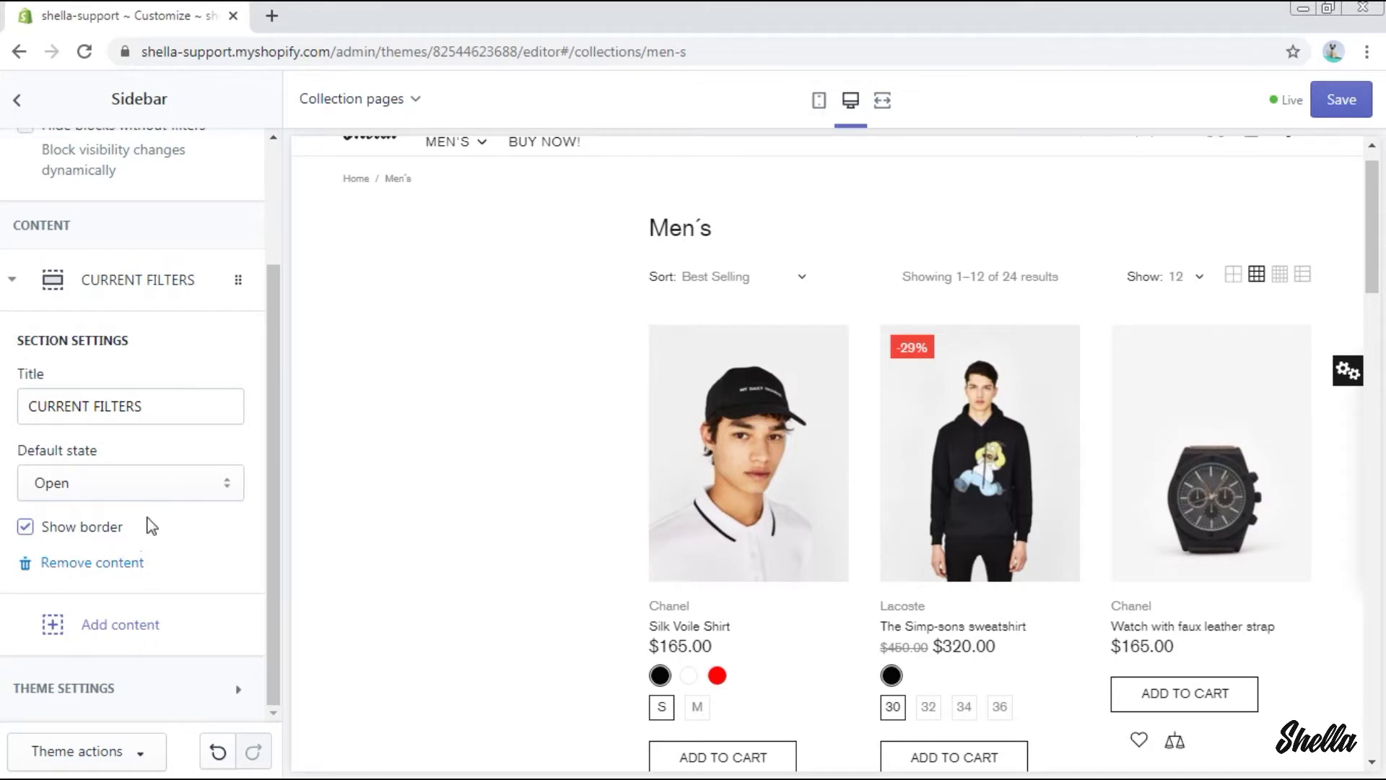
pyautogui.click(150, 482)
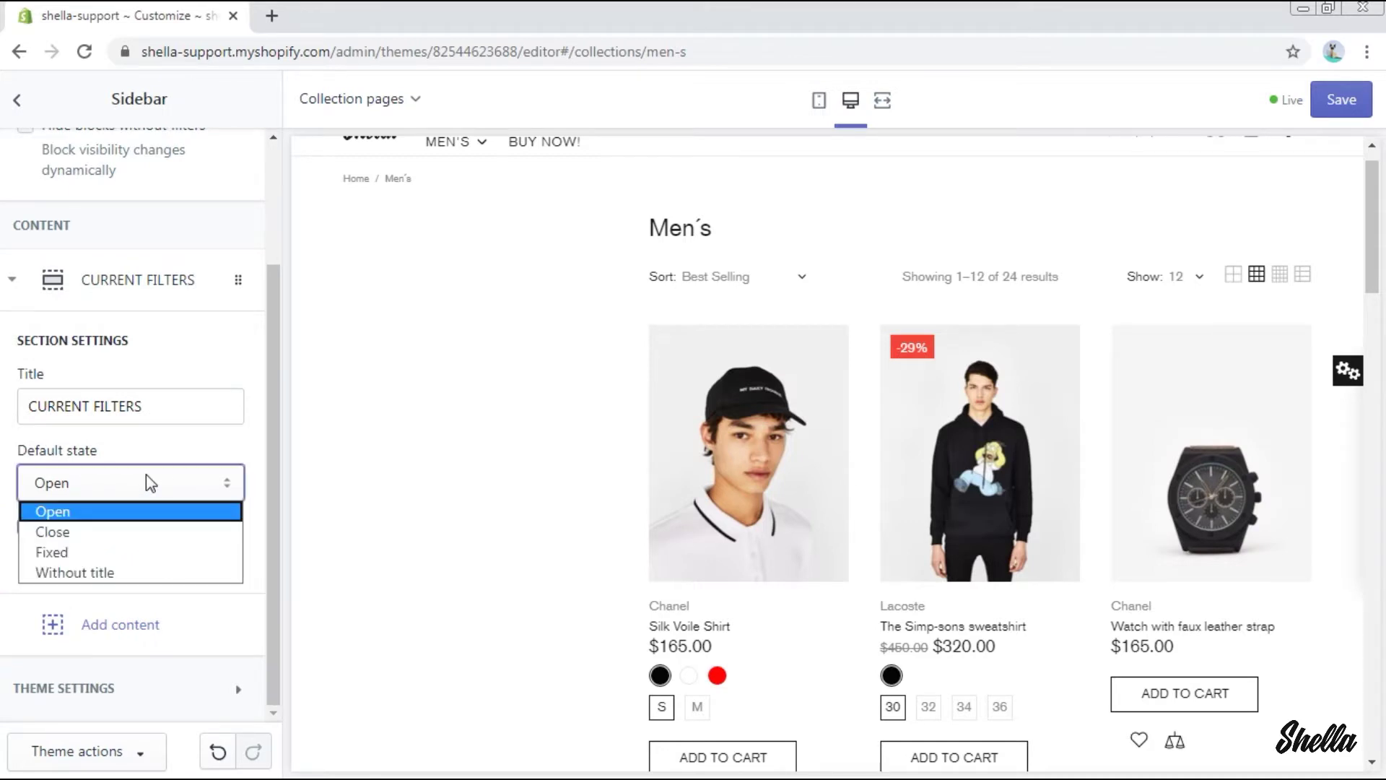
pyautogui.click(150, 482)
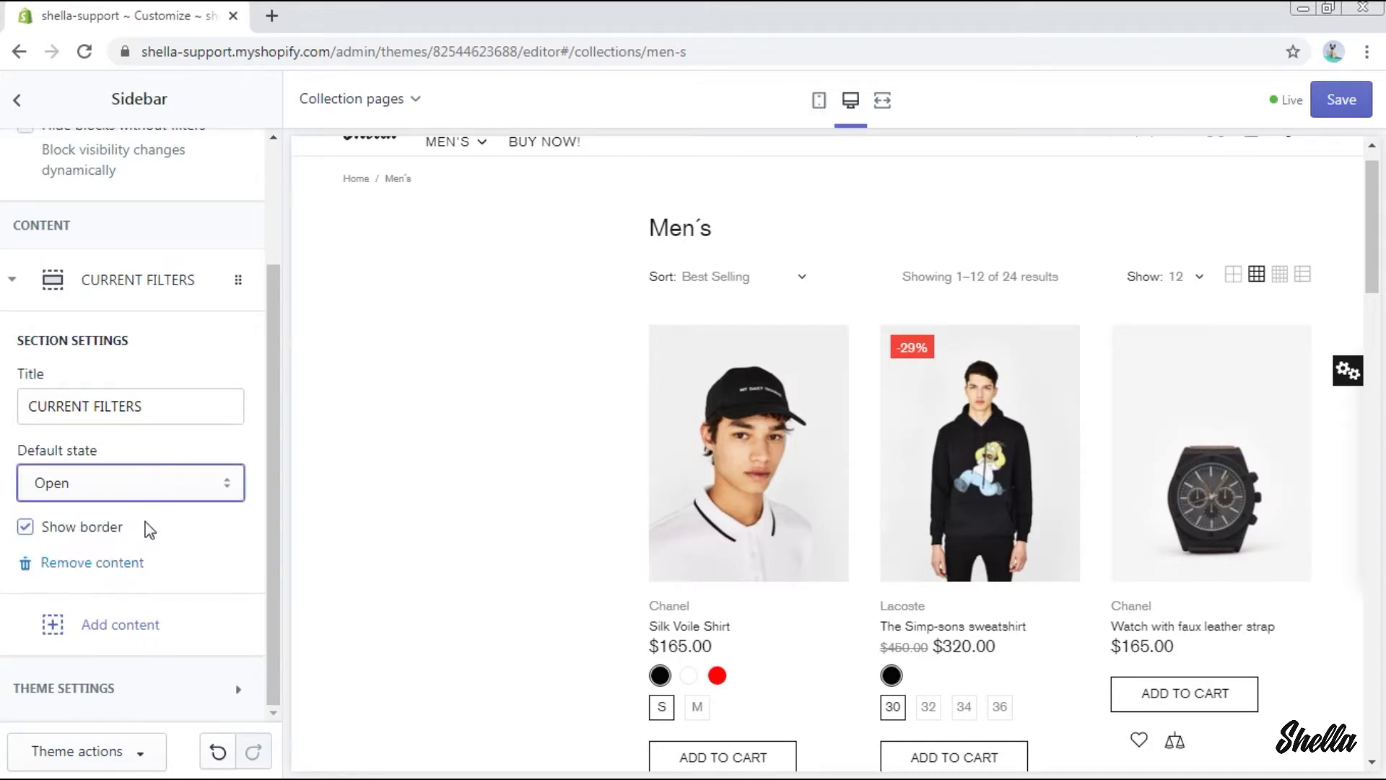
pyautogui.click(149, 626)
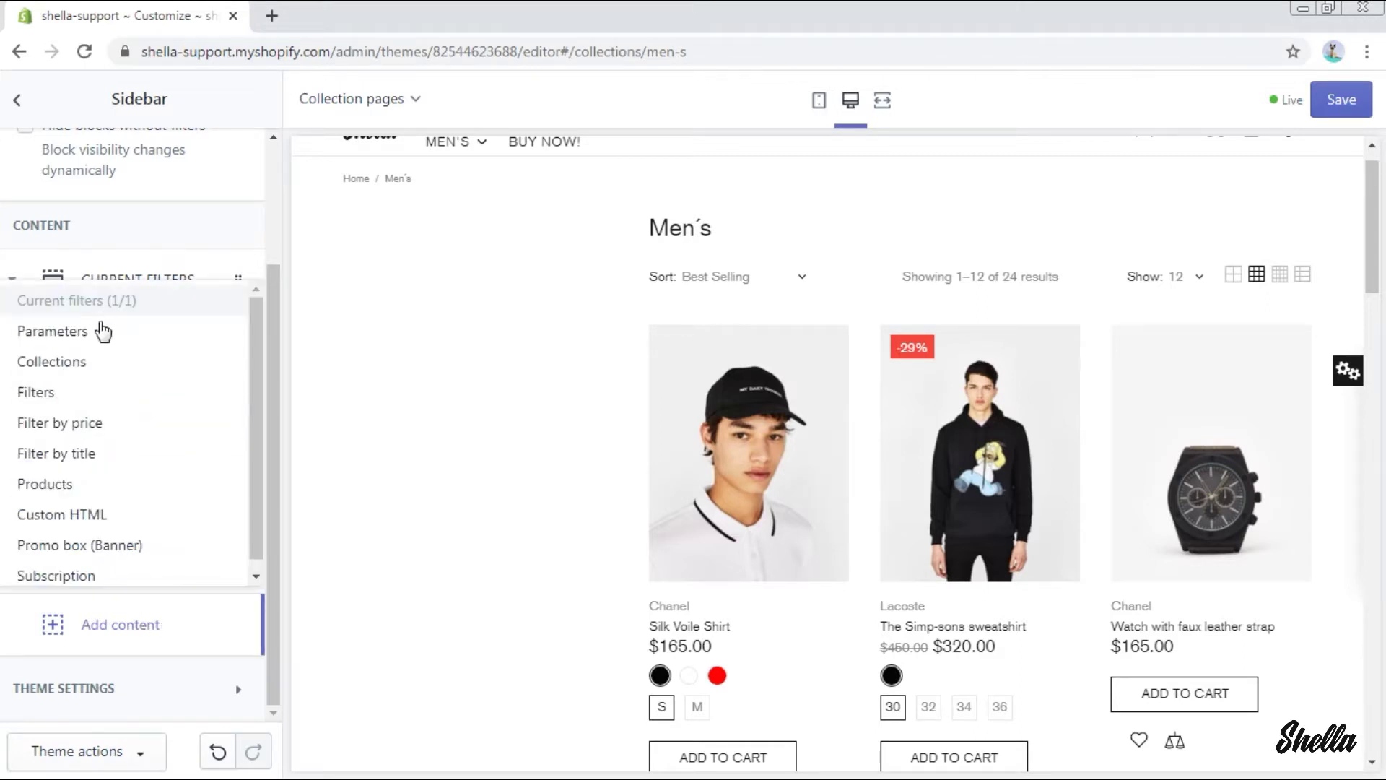
# - Add a Parameters block, test its Show only available switch, and insert a Collections block
pyautogui.click(103, 331)
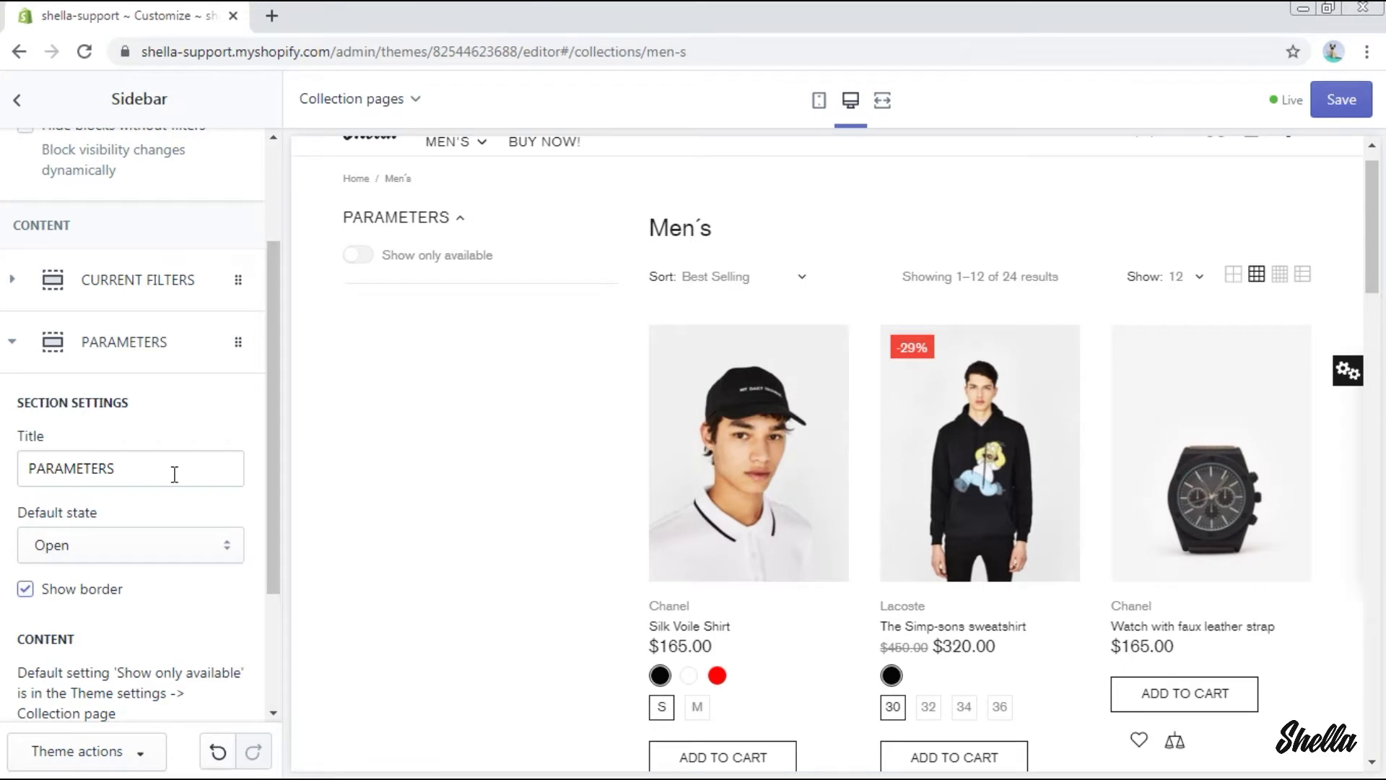
pyautogui.scroll(-3, 174, 474)
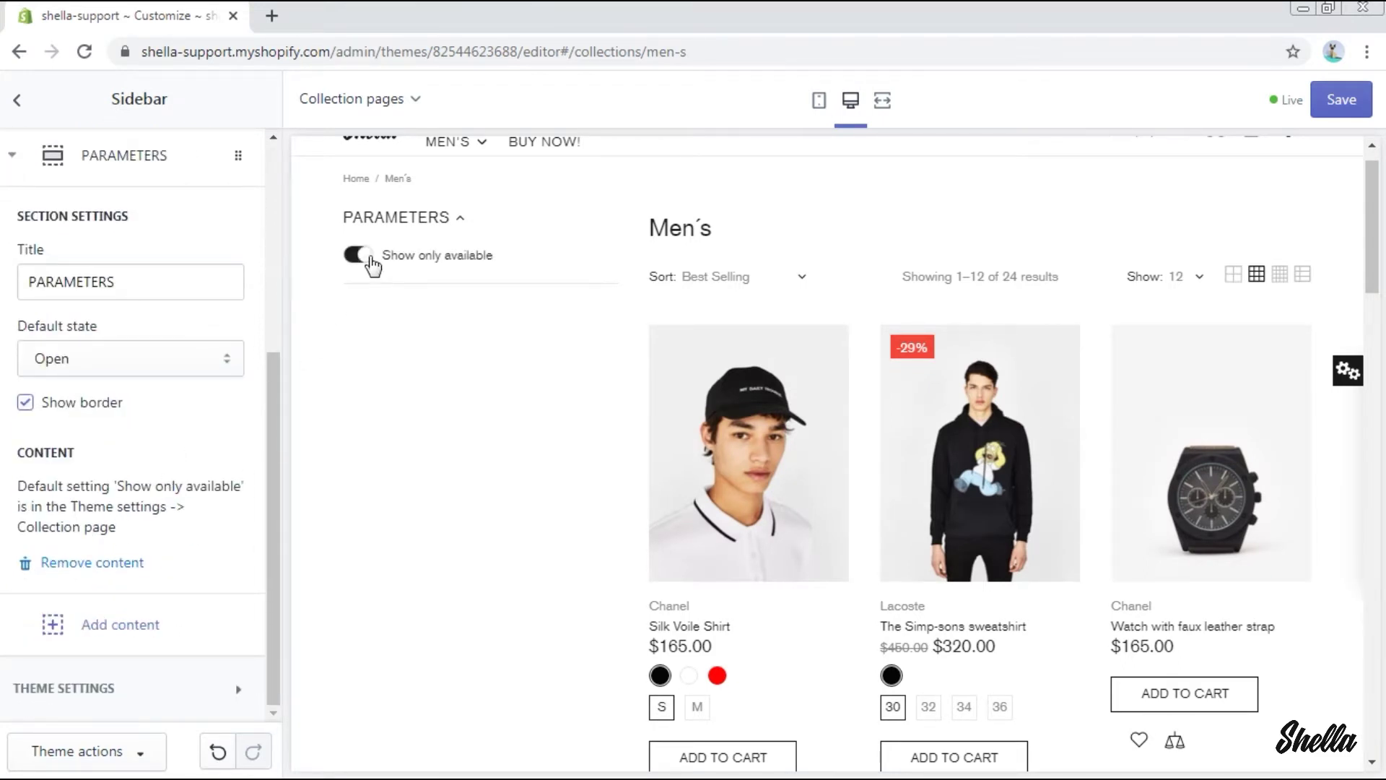
pyautogui.click(370, 257)
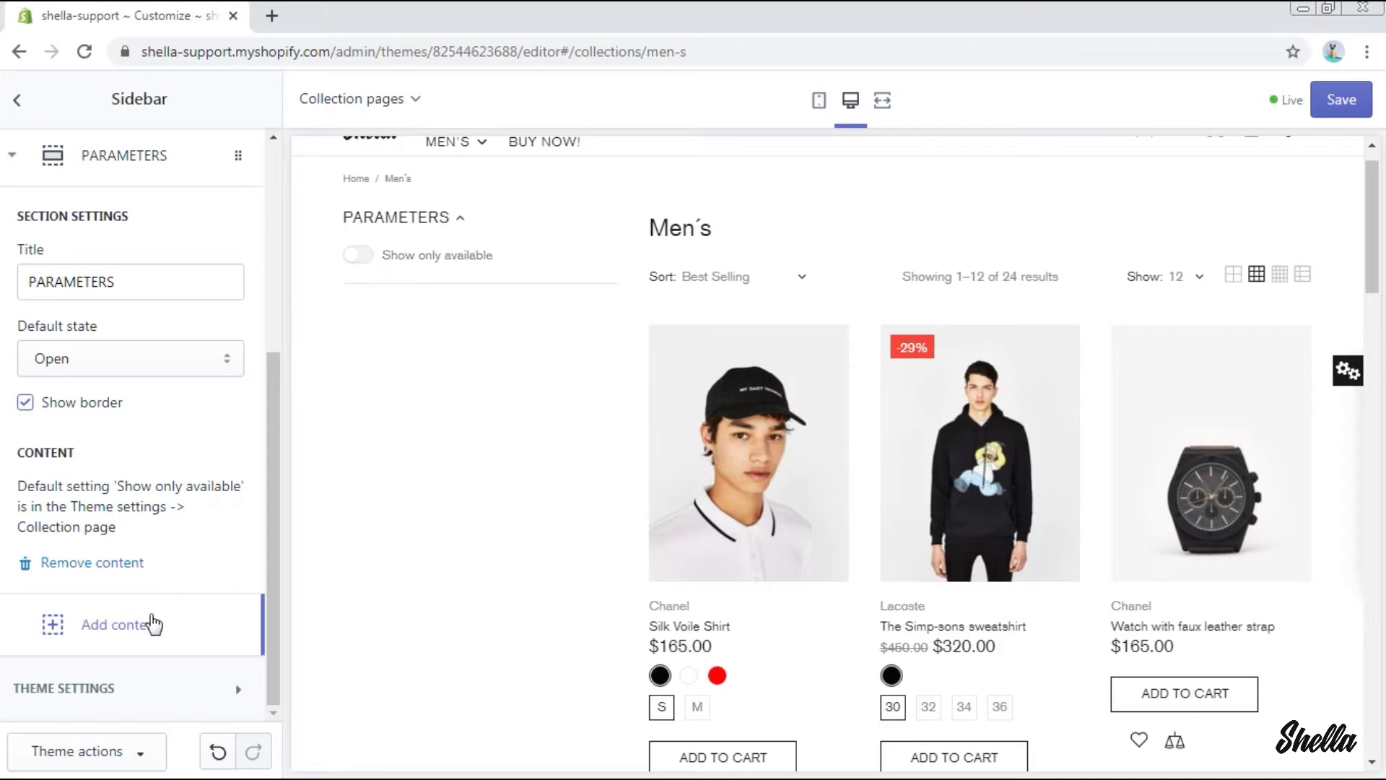
pyautogui.click(152, 623)
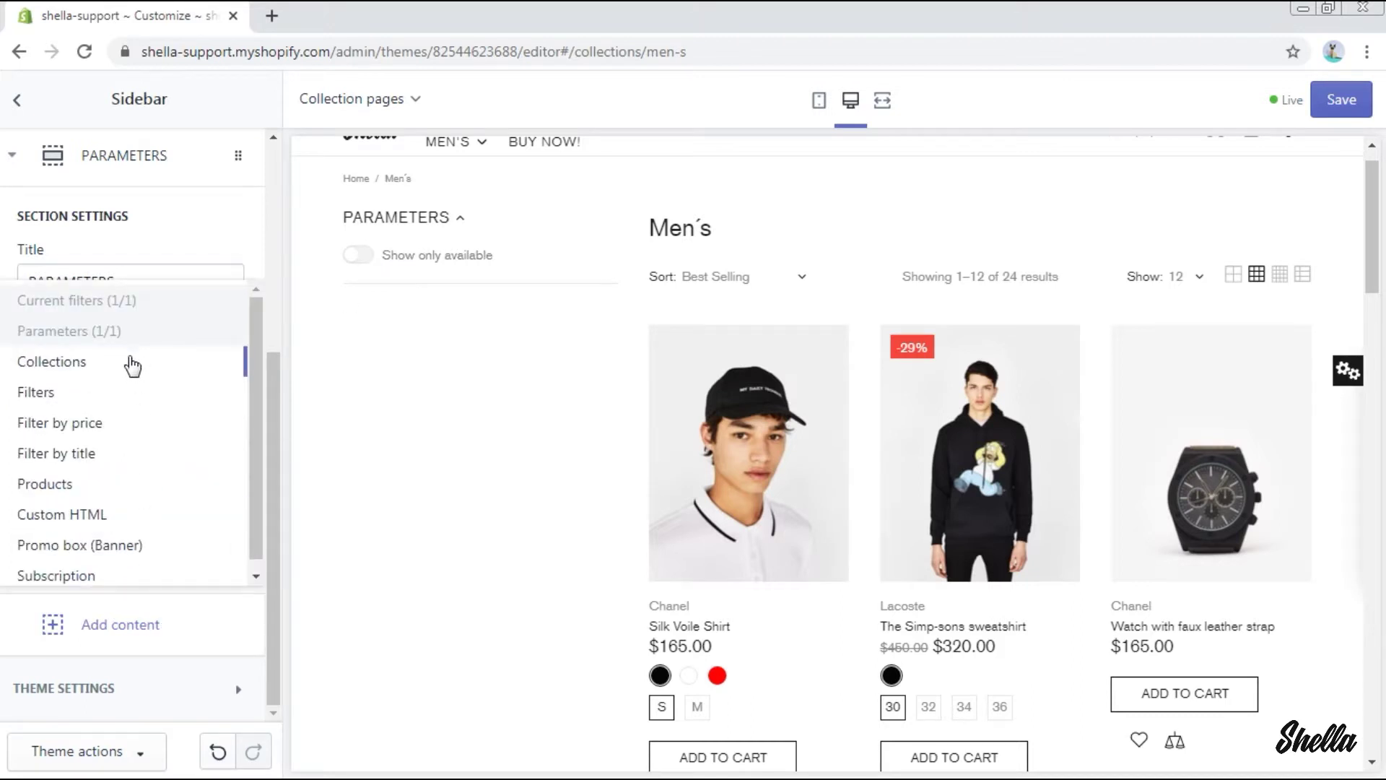
pyautogui.click(131, 359)
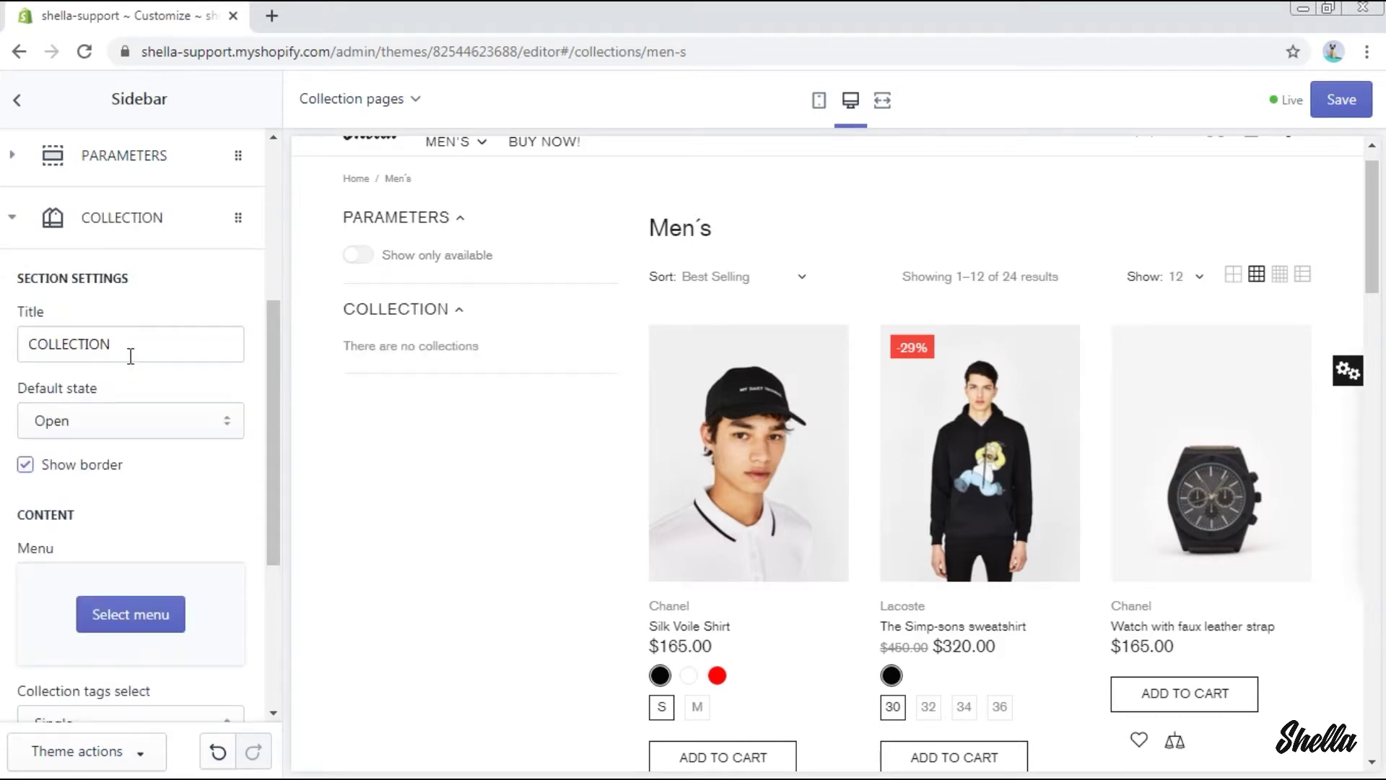
# - Keep the Collection block Open, source it from Main menu, and keep Single tag selection
pyautogui.click(141, 422)
pyautogui.click(141, 422)
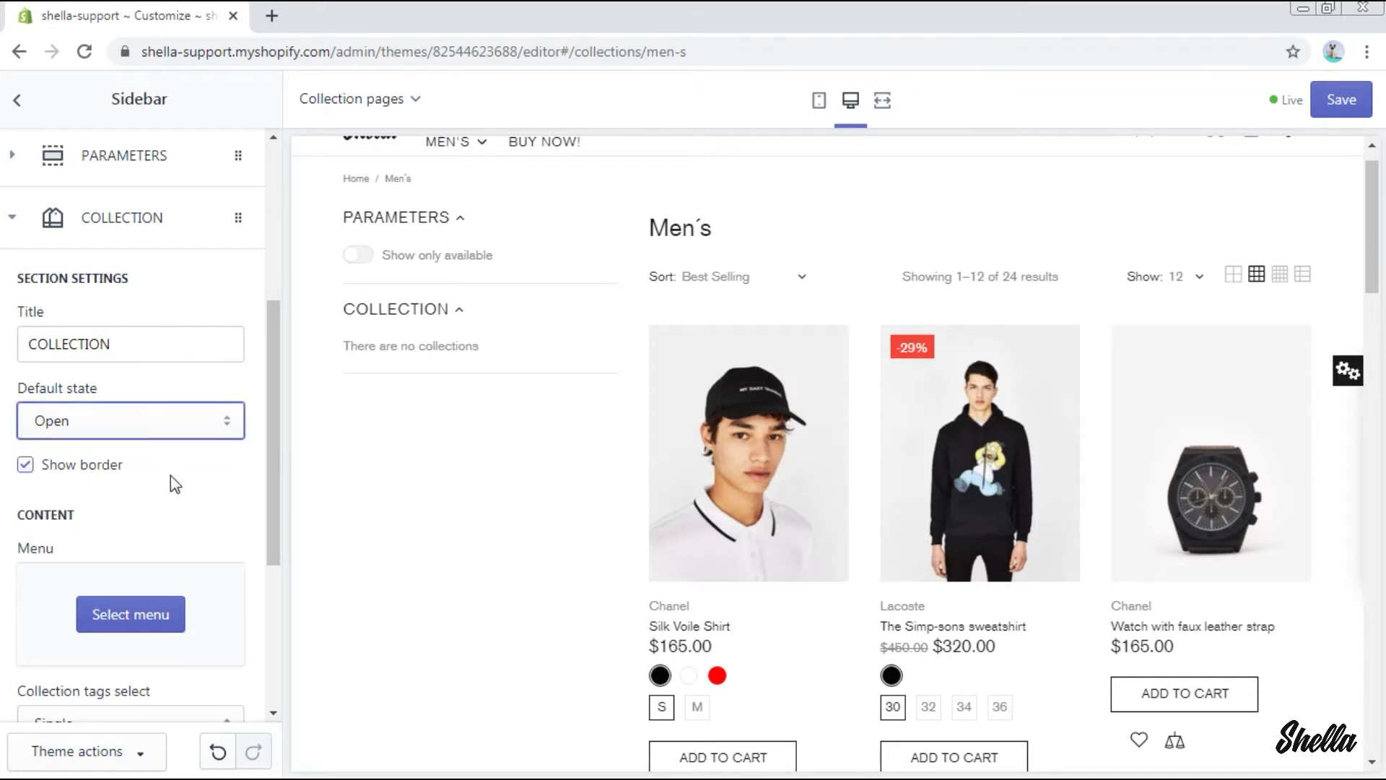
pyautogui.scroll(-3, 171, 482)
pyautogui.click(154, 416)
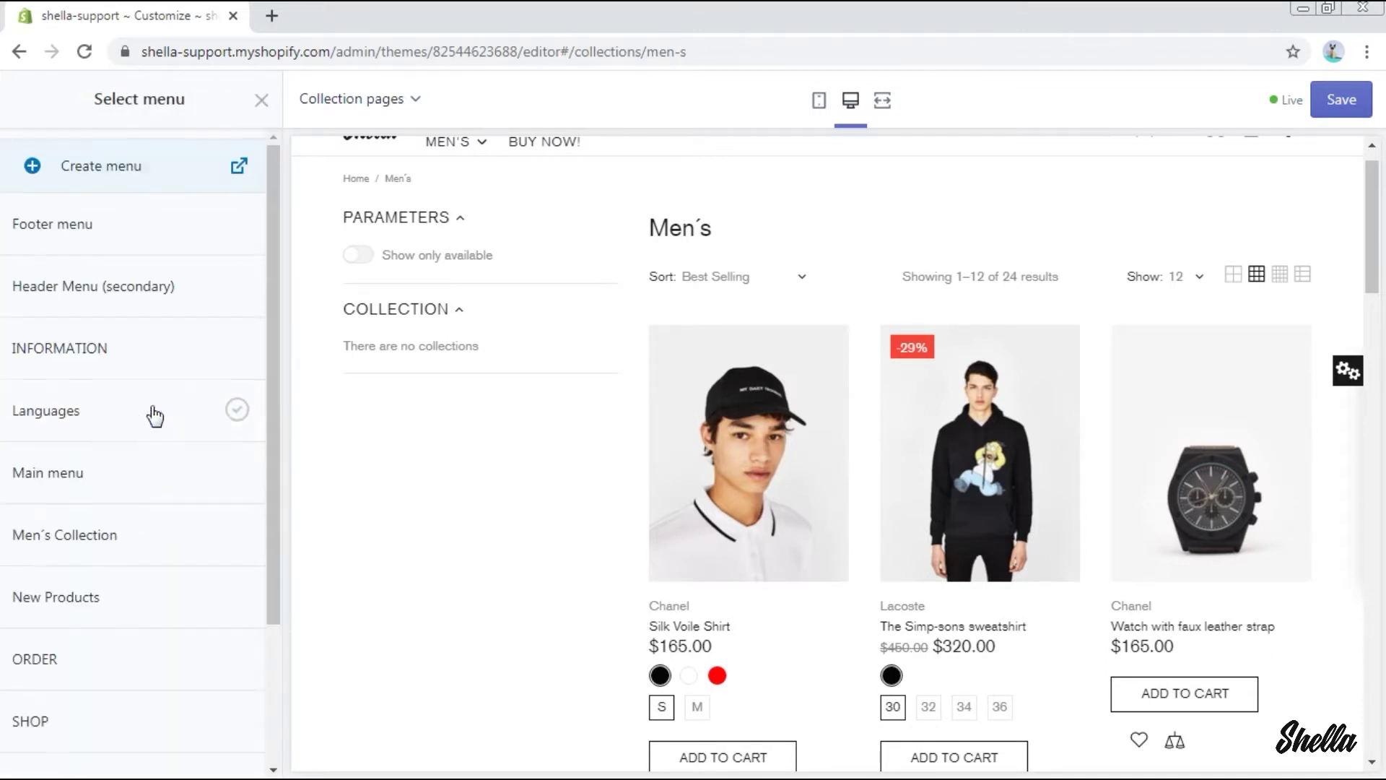
pyautogui.click(155, 478)
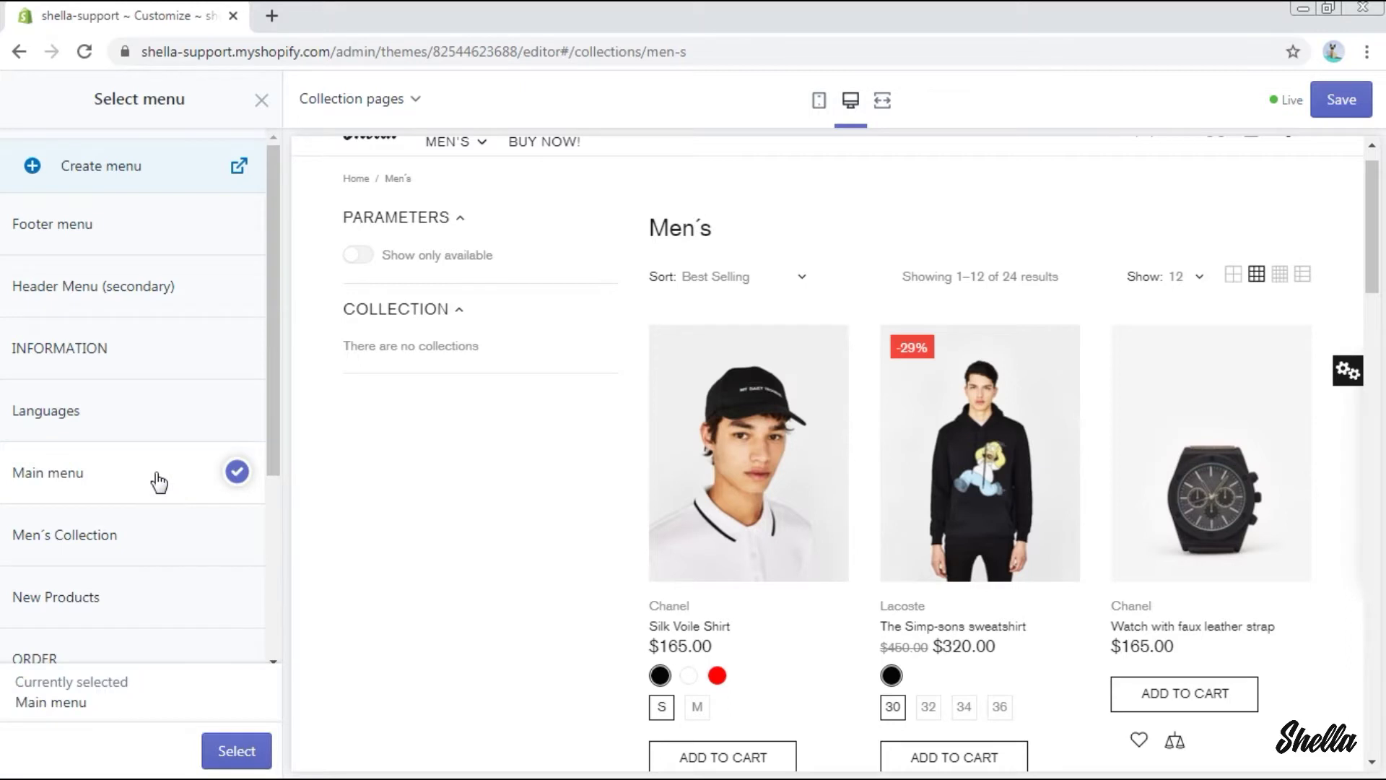
pyautogui.click(236, 751)
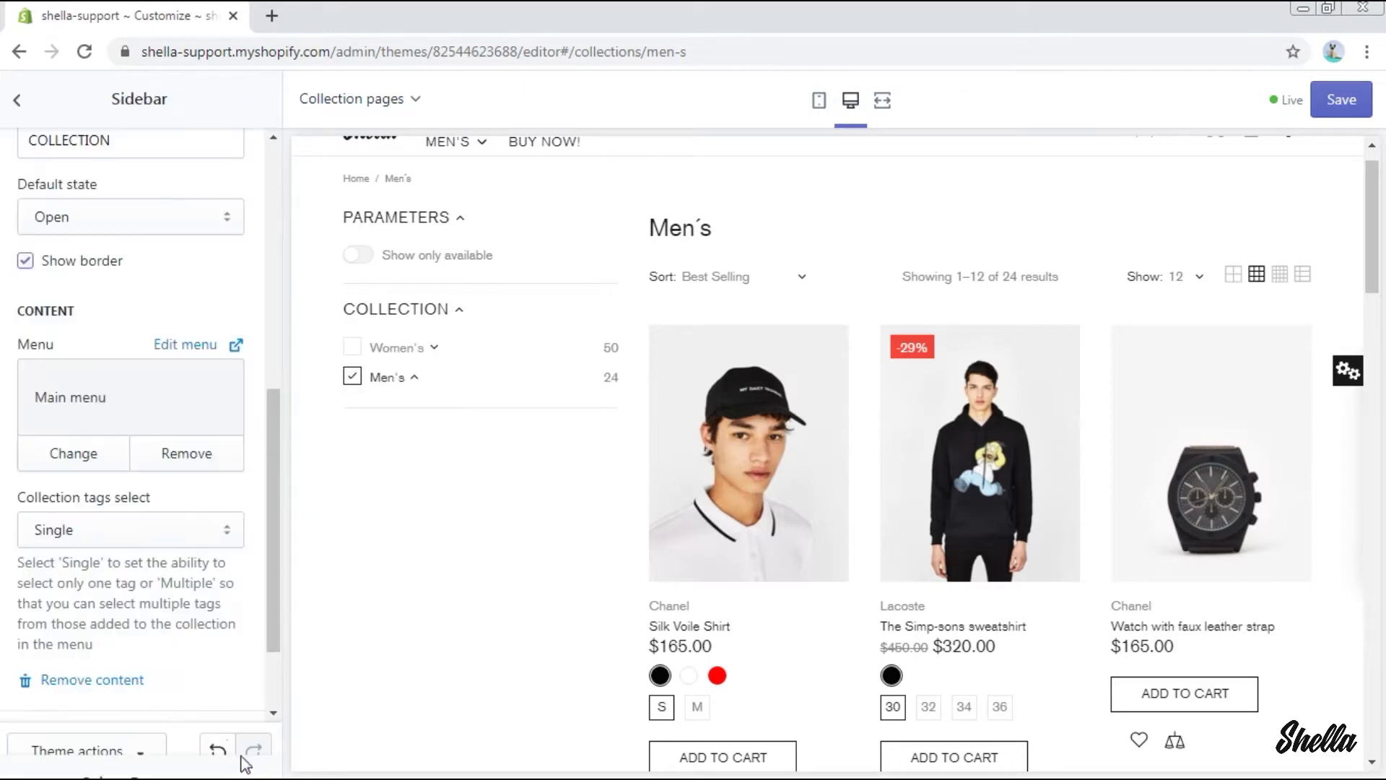
pyautogui.click(153, 517)
pyautogui.click(153, 517)
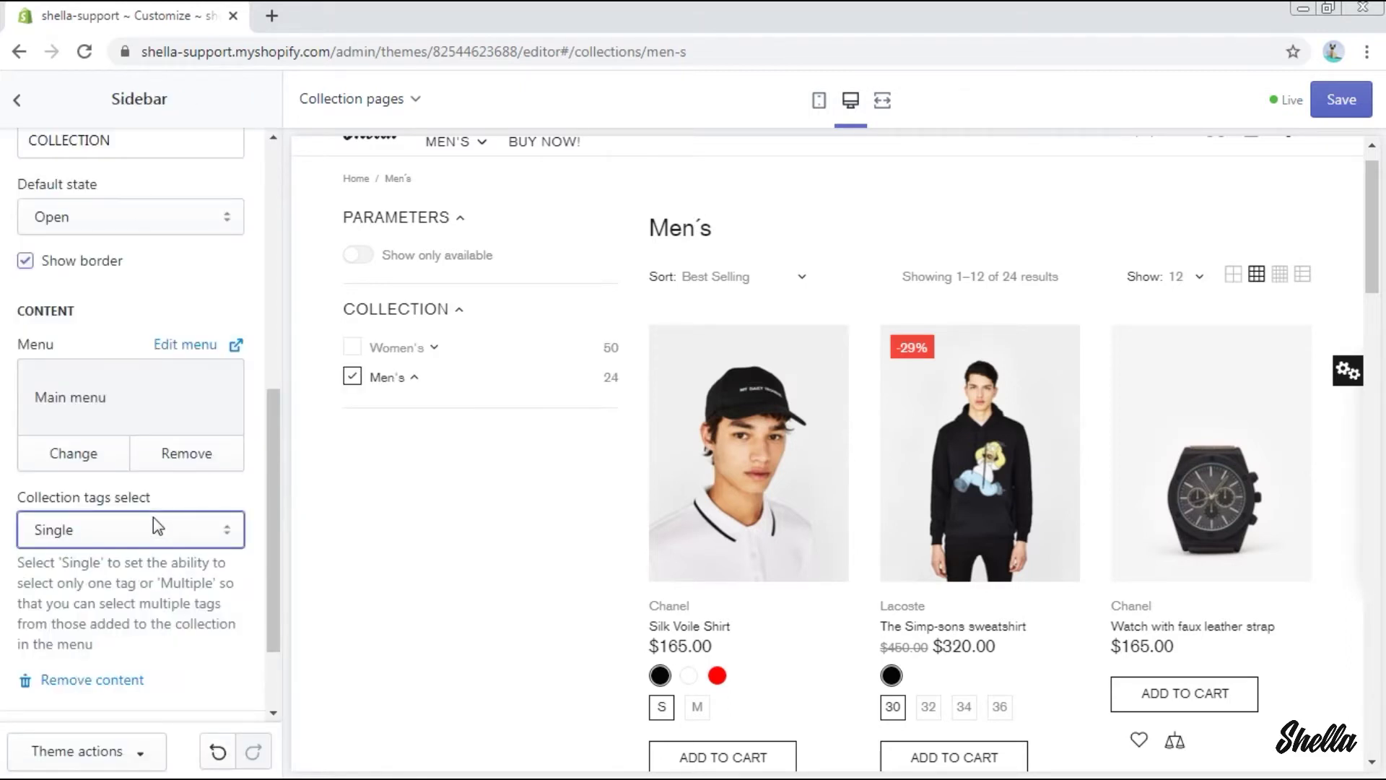
pyautogui.scroll(-2, 153, 517)
pyautogui.click(161, 624)
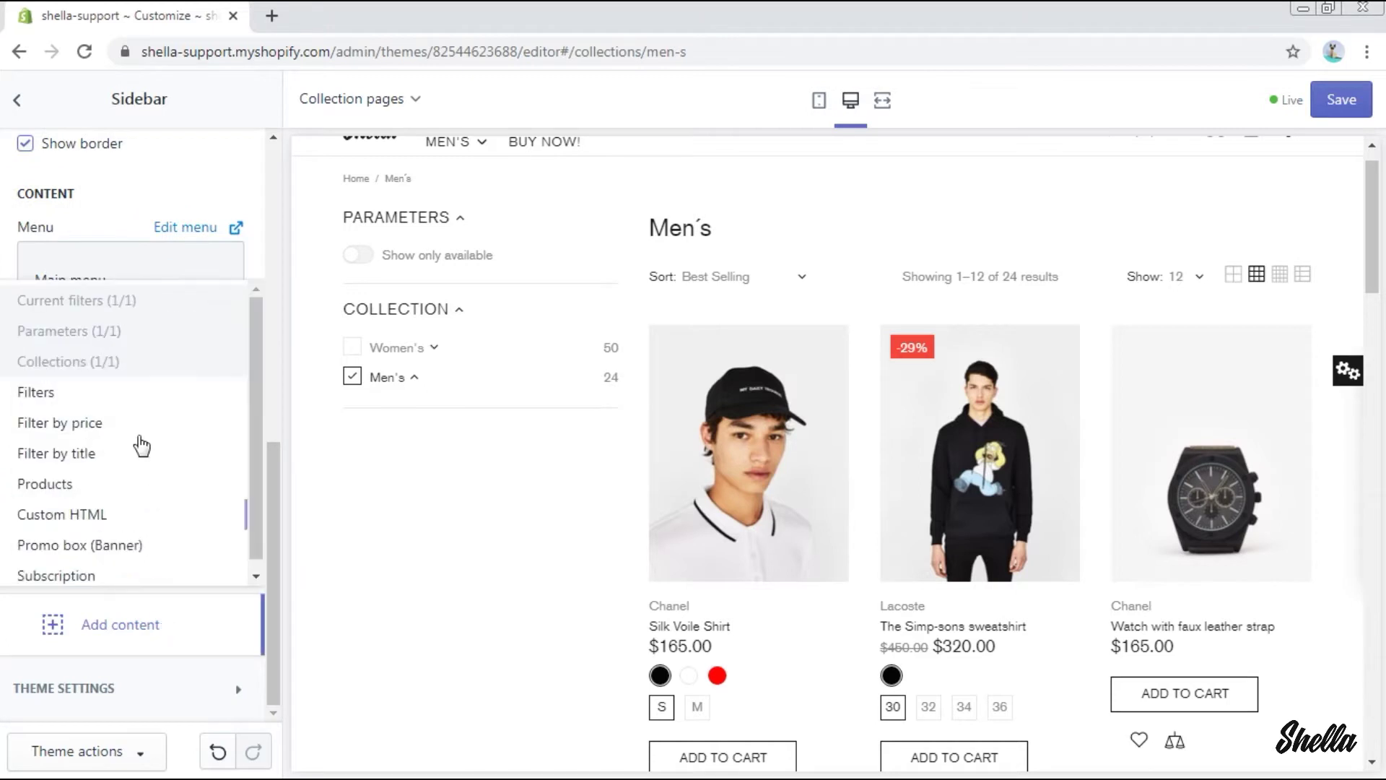
# - Add a Filters block titled COLOR and set its filter type to Colors
pyautogui.click(139, 395)
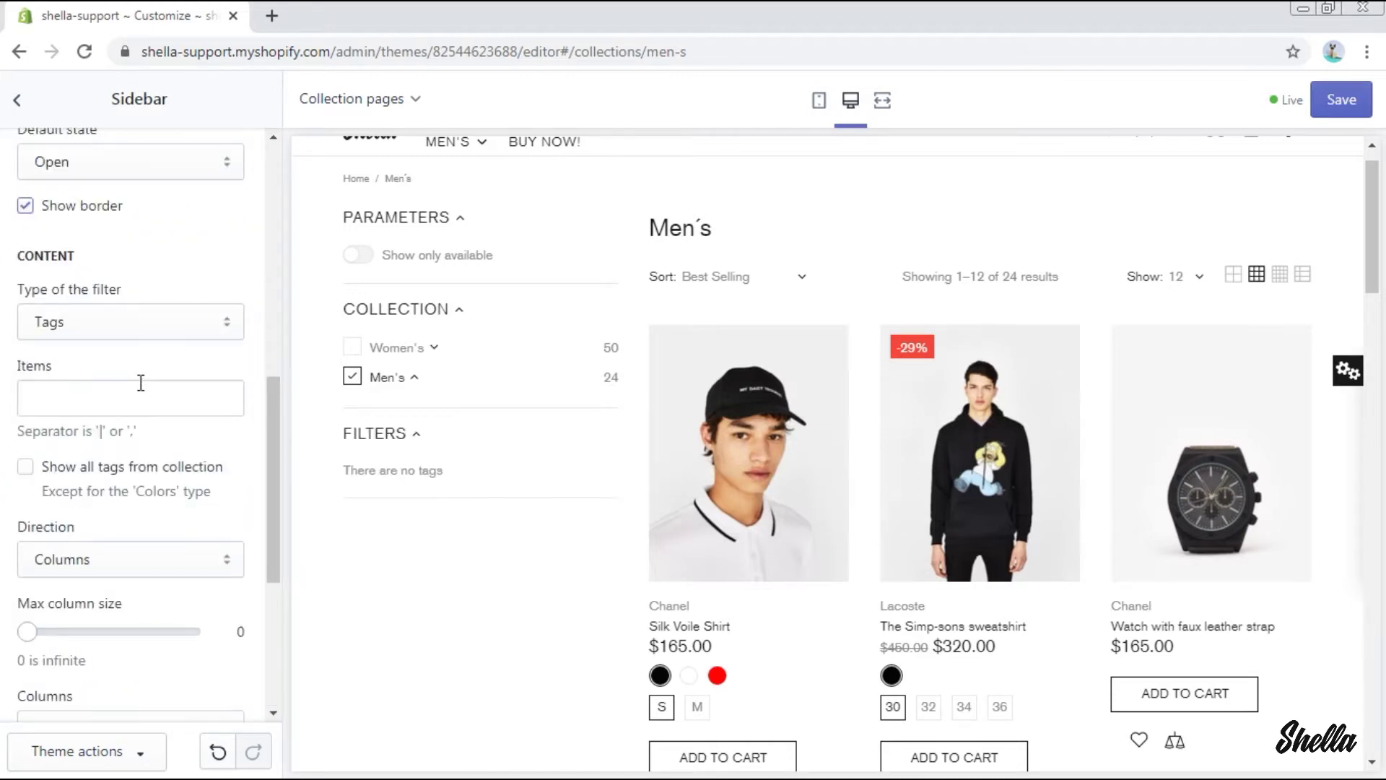
pyautogui.scroll(5, 141, 382)
pyautogui.click(116, 491)
pyautogui.hotkey('ctrl', 'a')
pyautogui.write('Co')
pyautogui.scroll(-3, 94, 296)
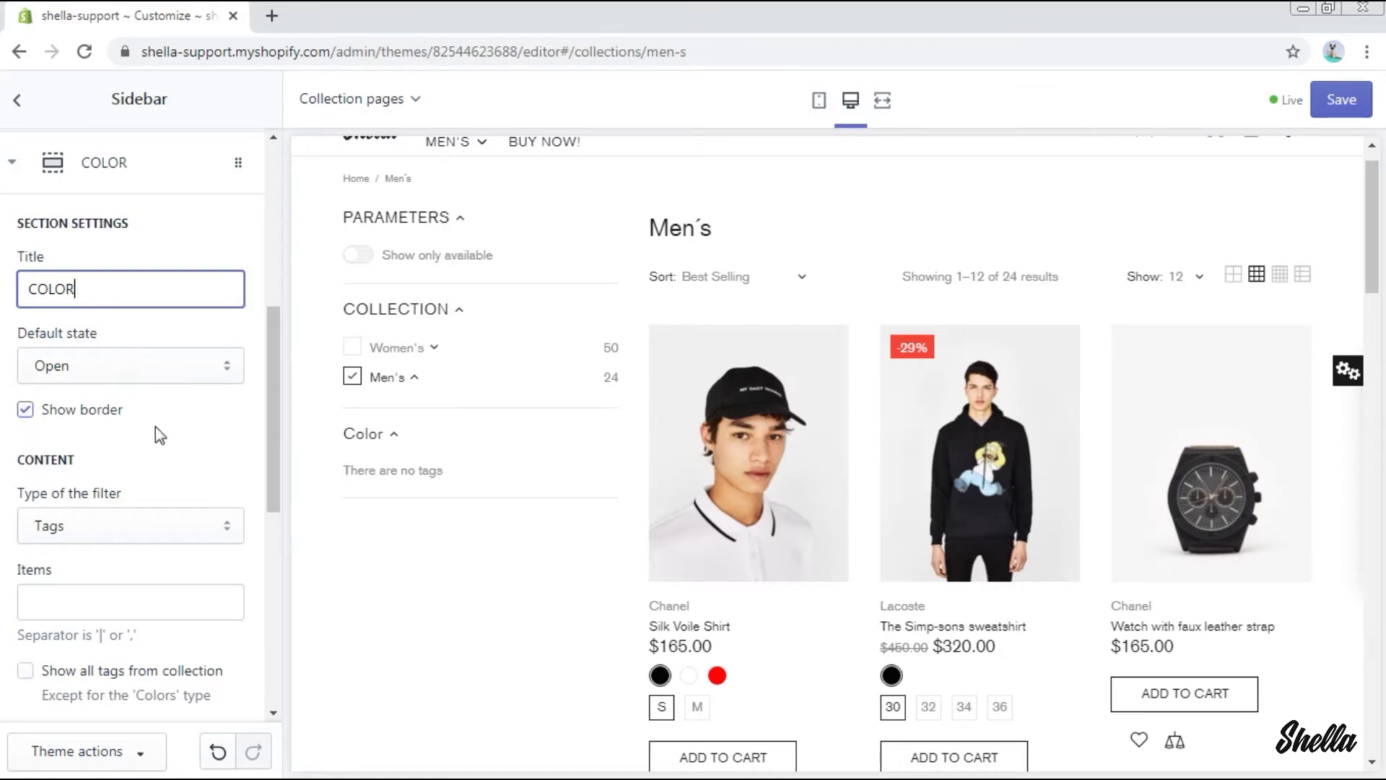
pyautogui.write('LOR')
pyautogui.click(184, 534)
pyautogui.click(180, 573)
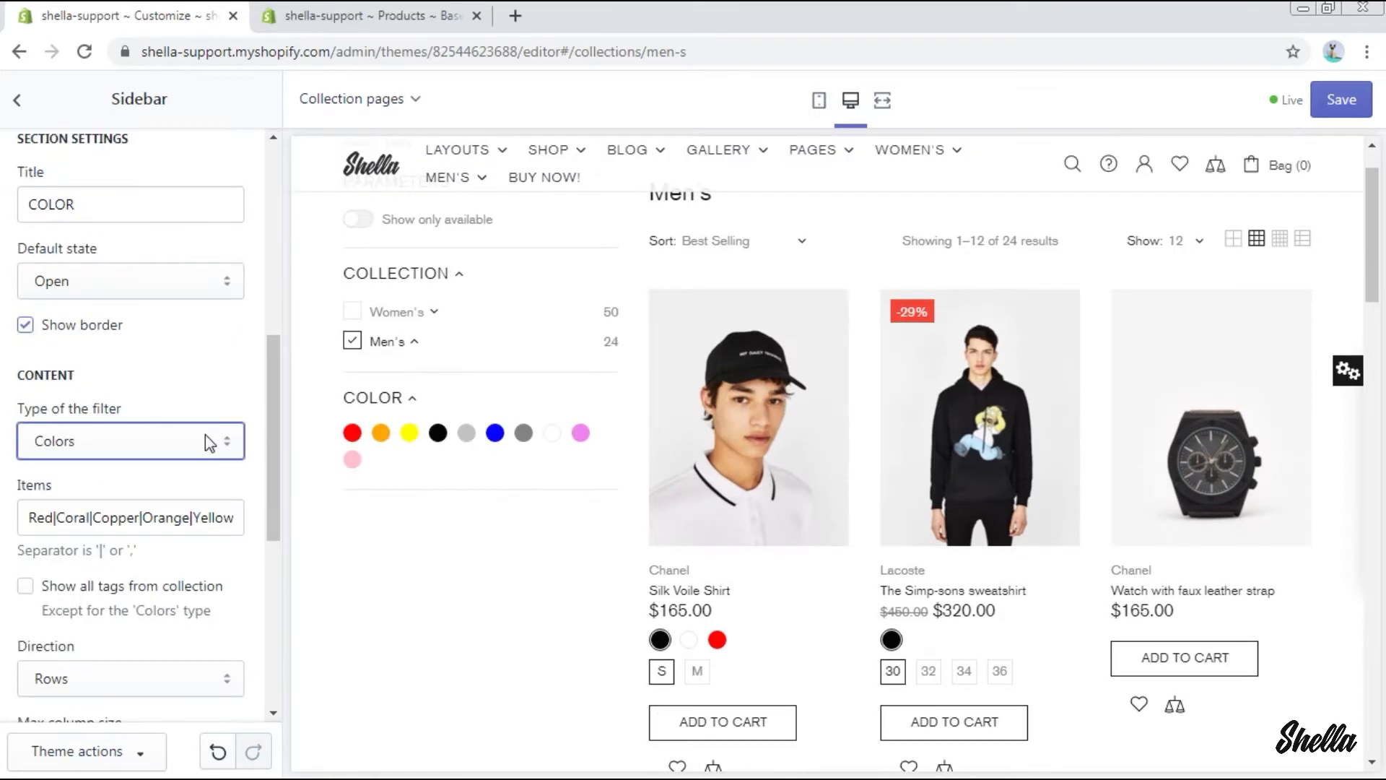
# - Review the Baseball cap product's Tags, Product type and Vendor fields, then close that tab
pyautogui.click(330, 13)
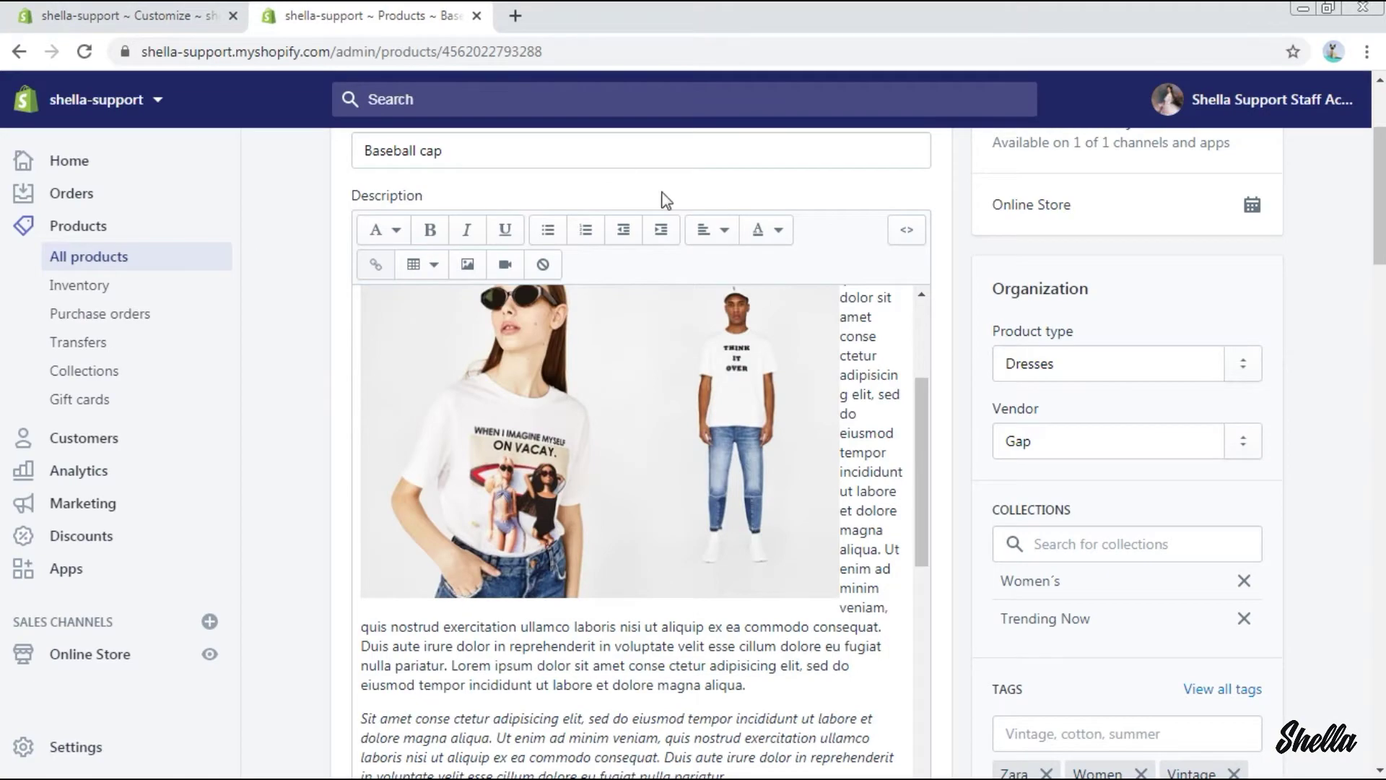
pyautogui.scroll(3, 665, 200)
pyautogui.scroll(-10, 910, 272)
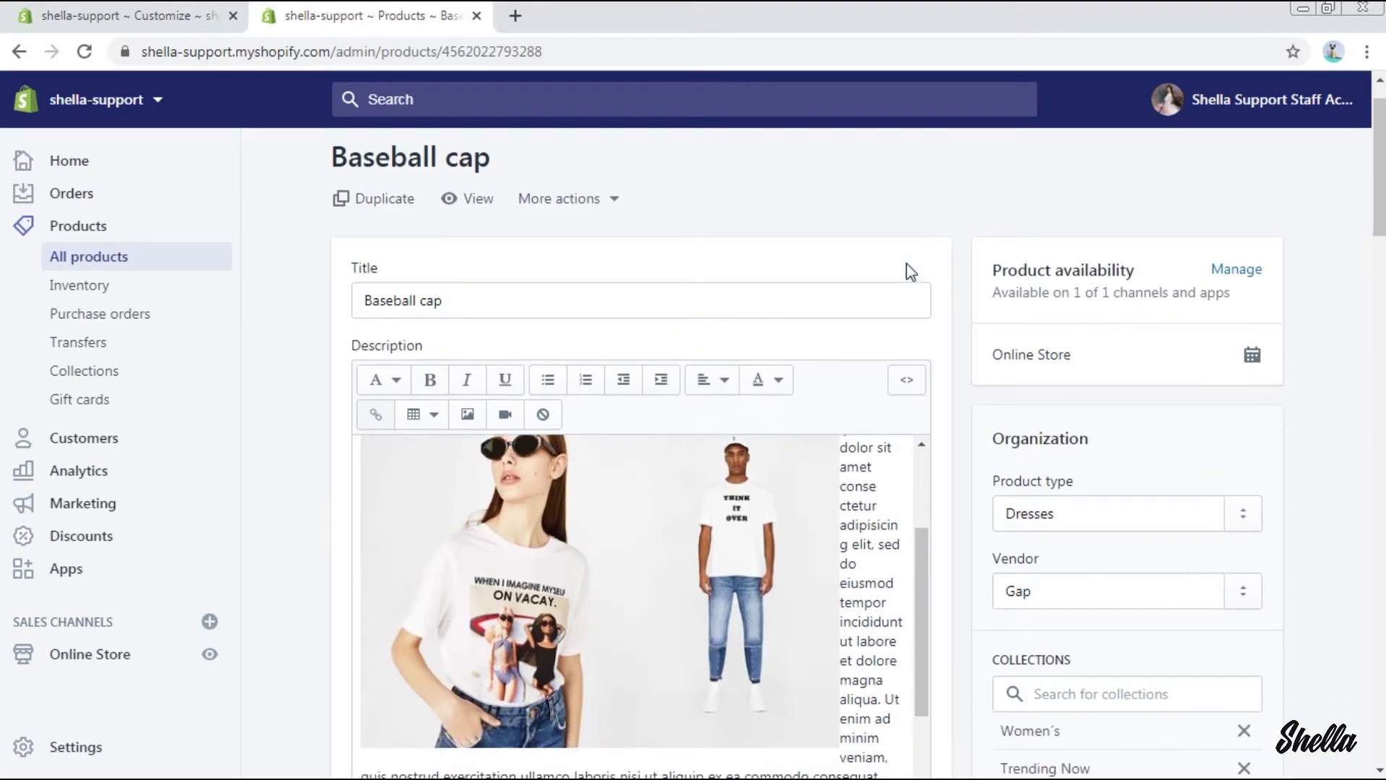
pyautogui.scroll(-4, 1003, 456)
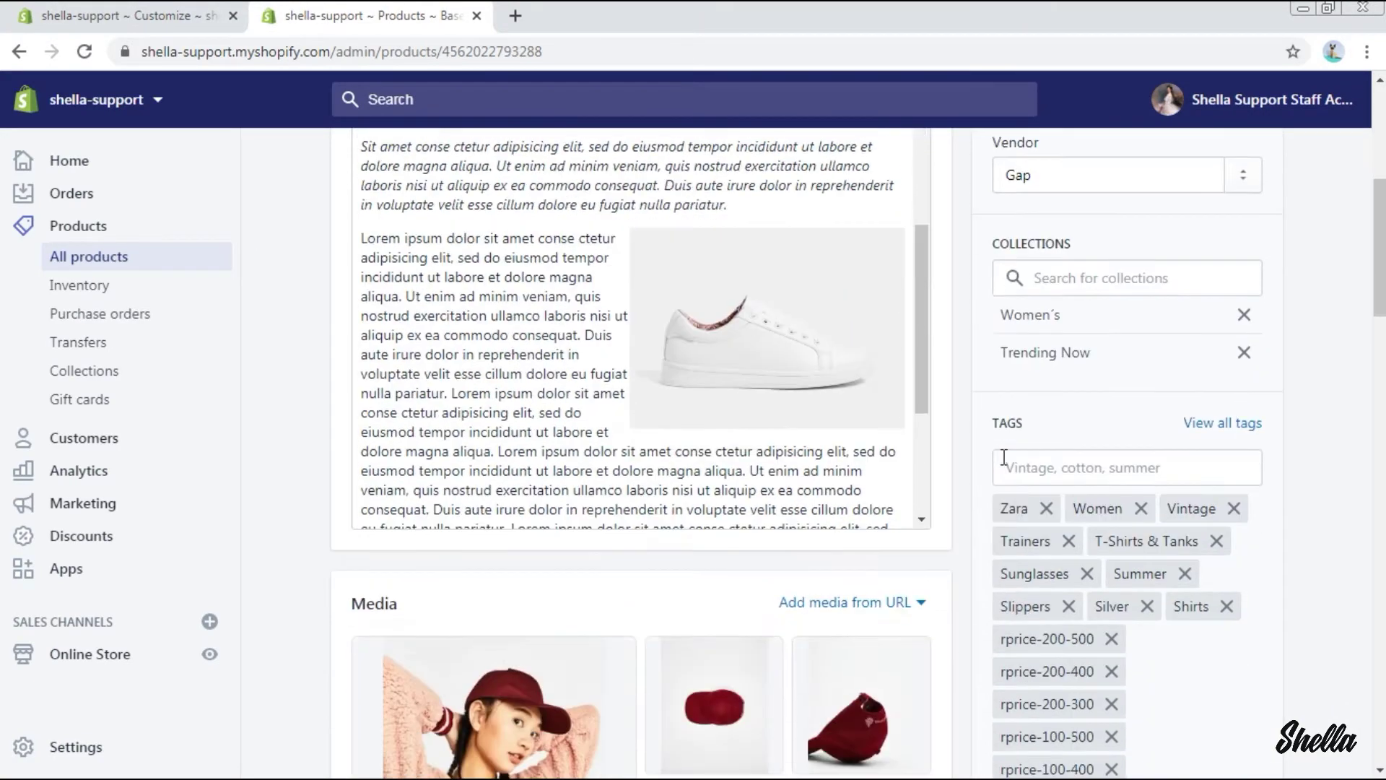
pyautogui.doubleClick(993, 283)
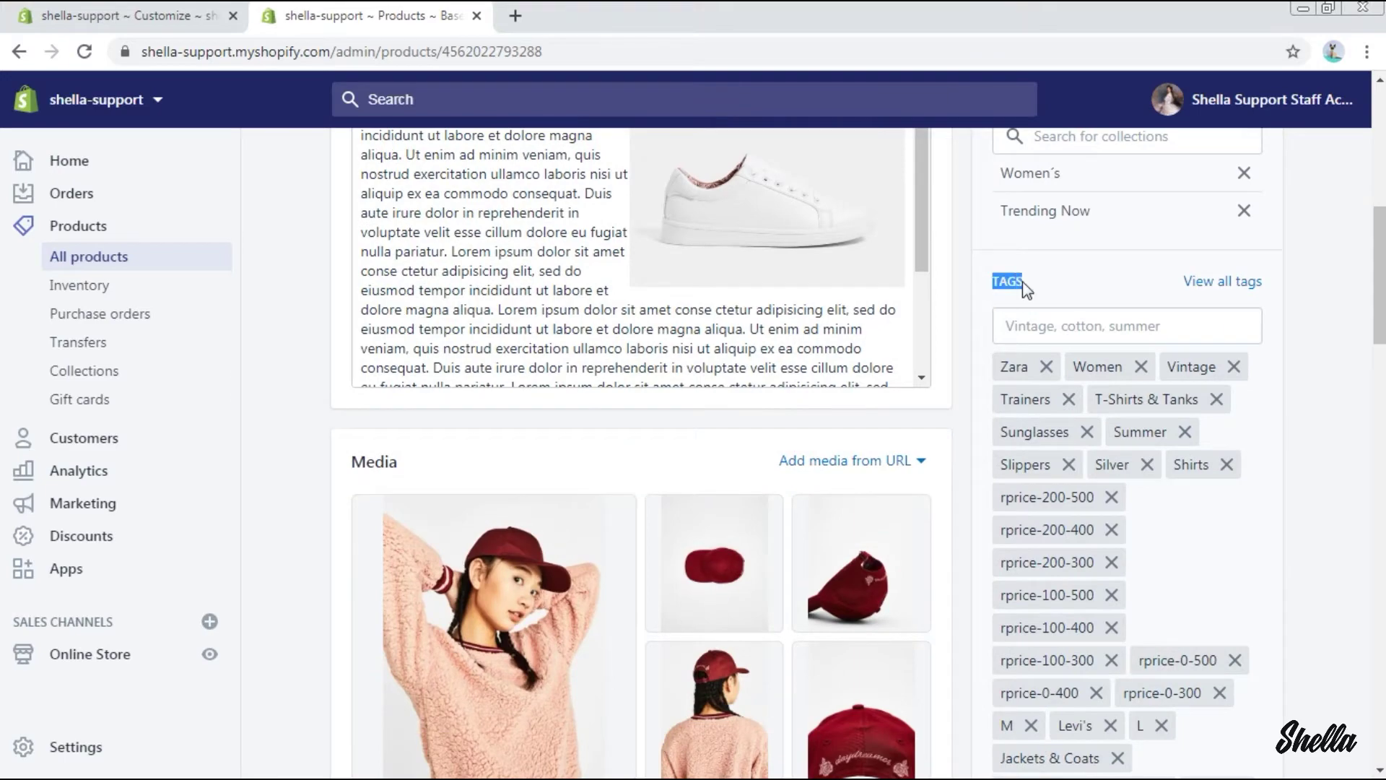
pyautogui.scroll(-5, 994, 289)
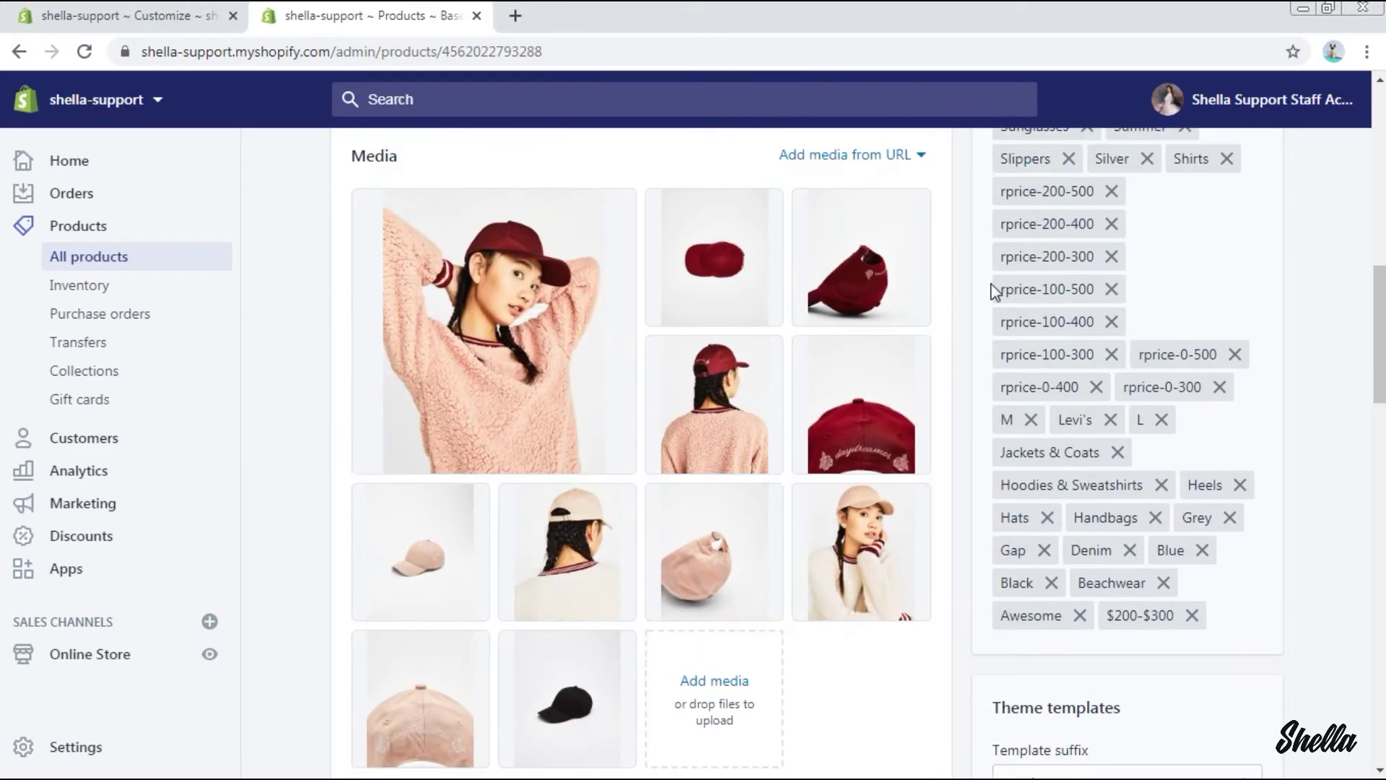
pyautogui.scroll(5, 994, 289)
pyautogui.scroll(6, 994, 288)
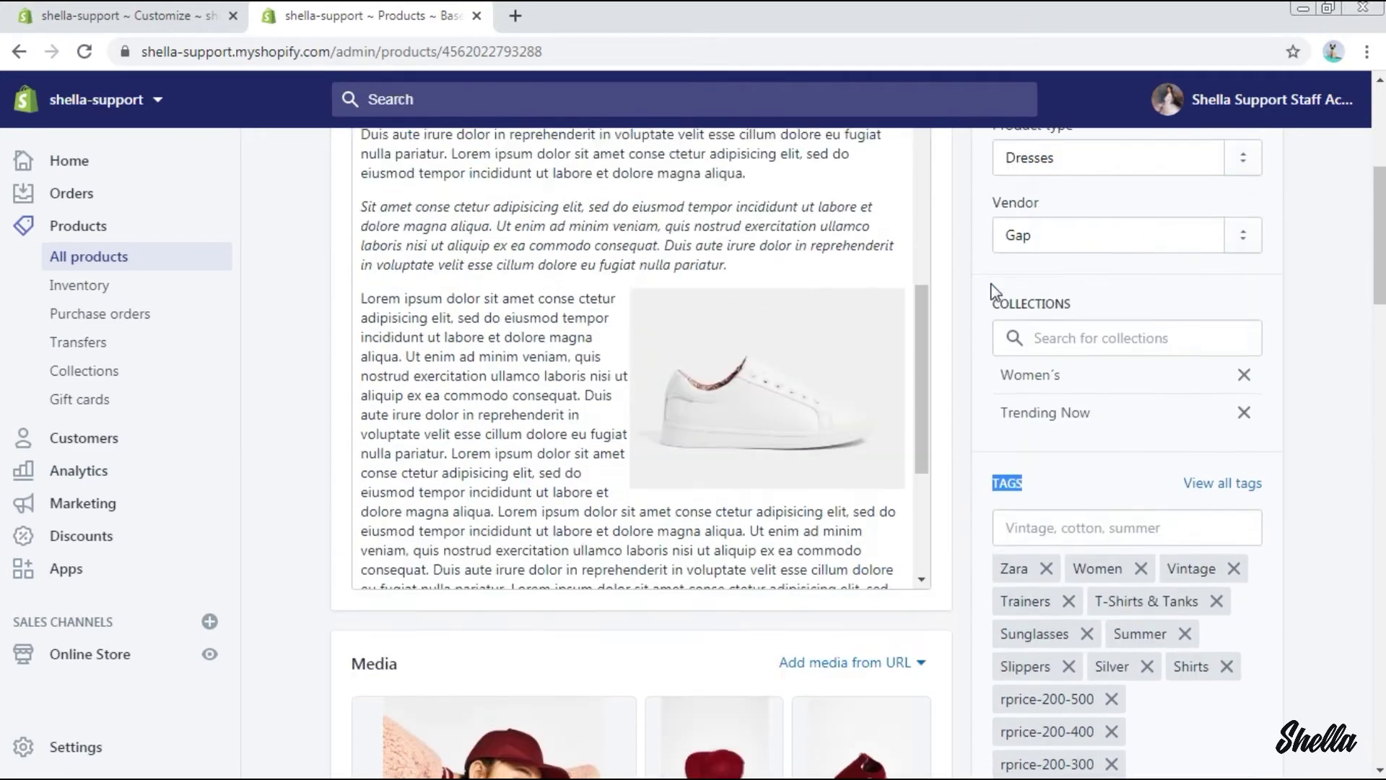
pyautogui.moveTo(993, 330); pyautogui.dragTo(1084, 332)
pyautogui.click(1042, 422)
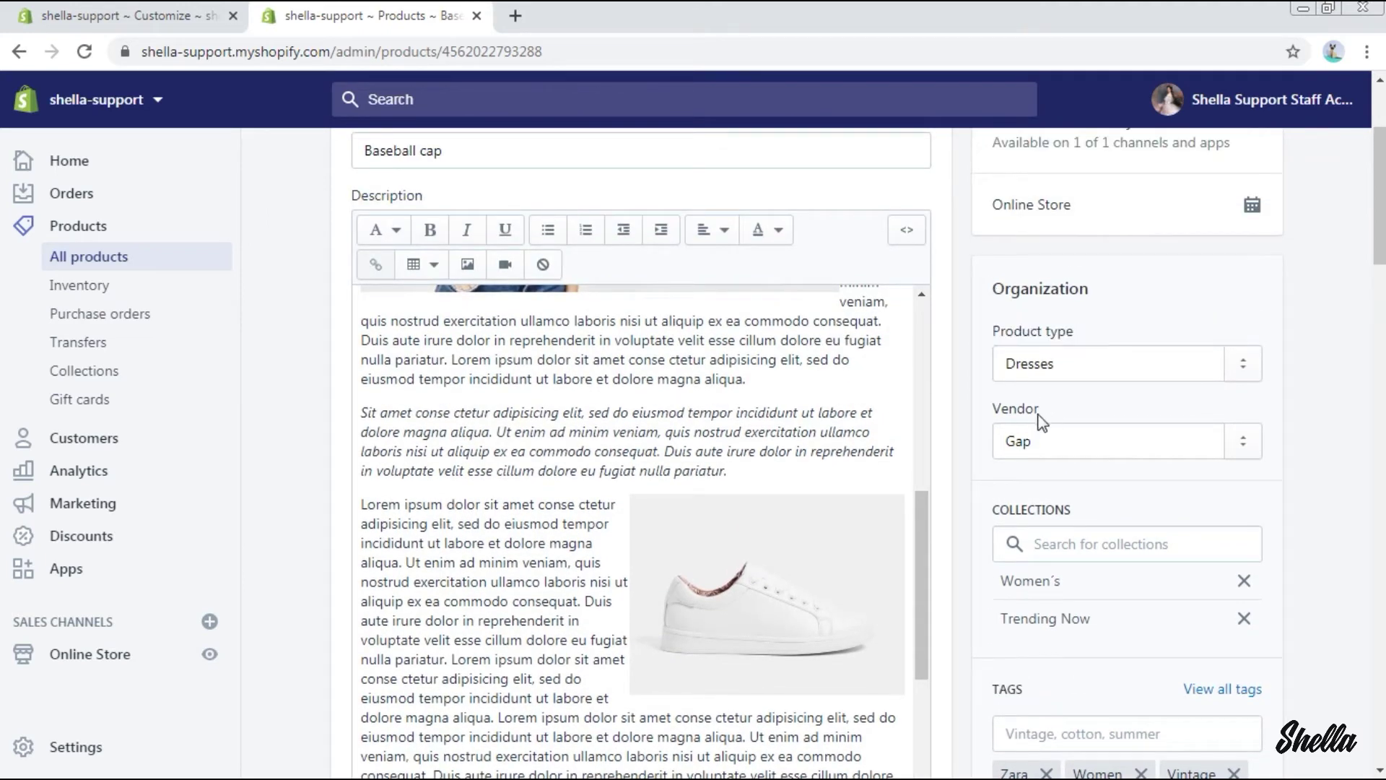
pyautogui.click(986, 440)
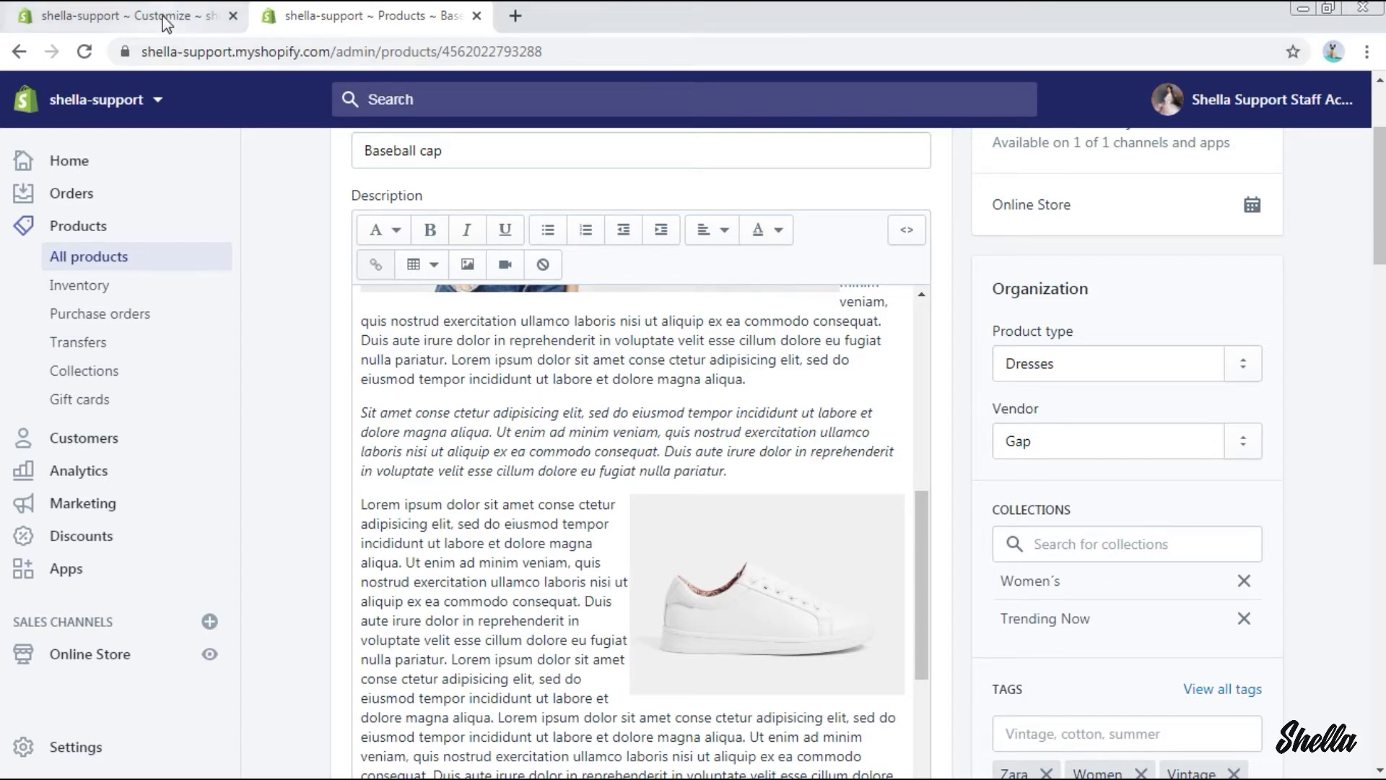
pyautogui.hotkey('ctrl', 'w')
# - Paste the full colour list into the COLOR filter's Items and set Direction to Rows
pyautogui.click(87, 598)
pyautogui.hotkey('ctrl', 'v')
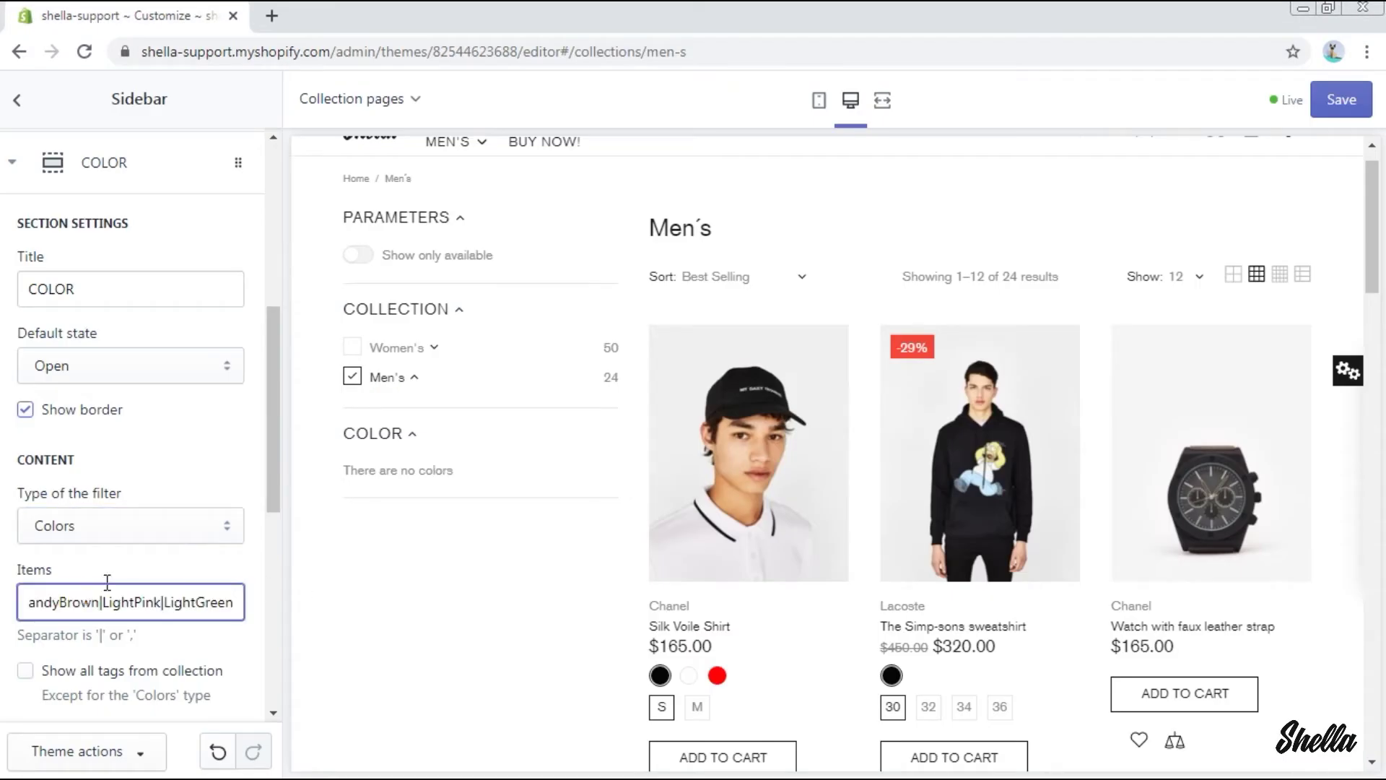
pyautogui.scroll(-3, 122, 583)
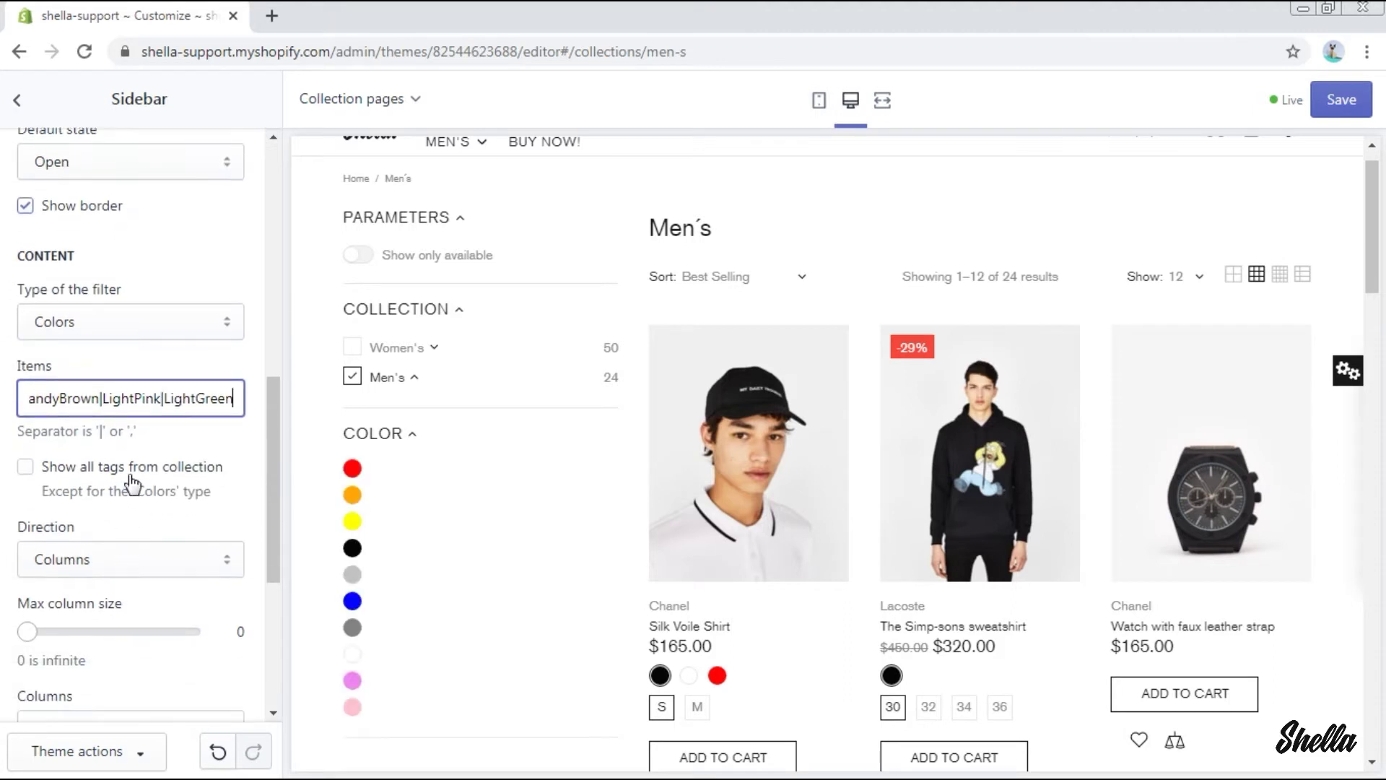
pyautogui.click(116, 562)
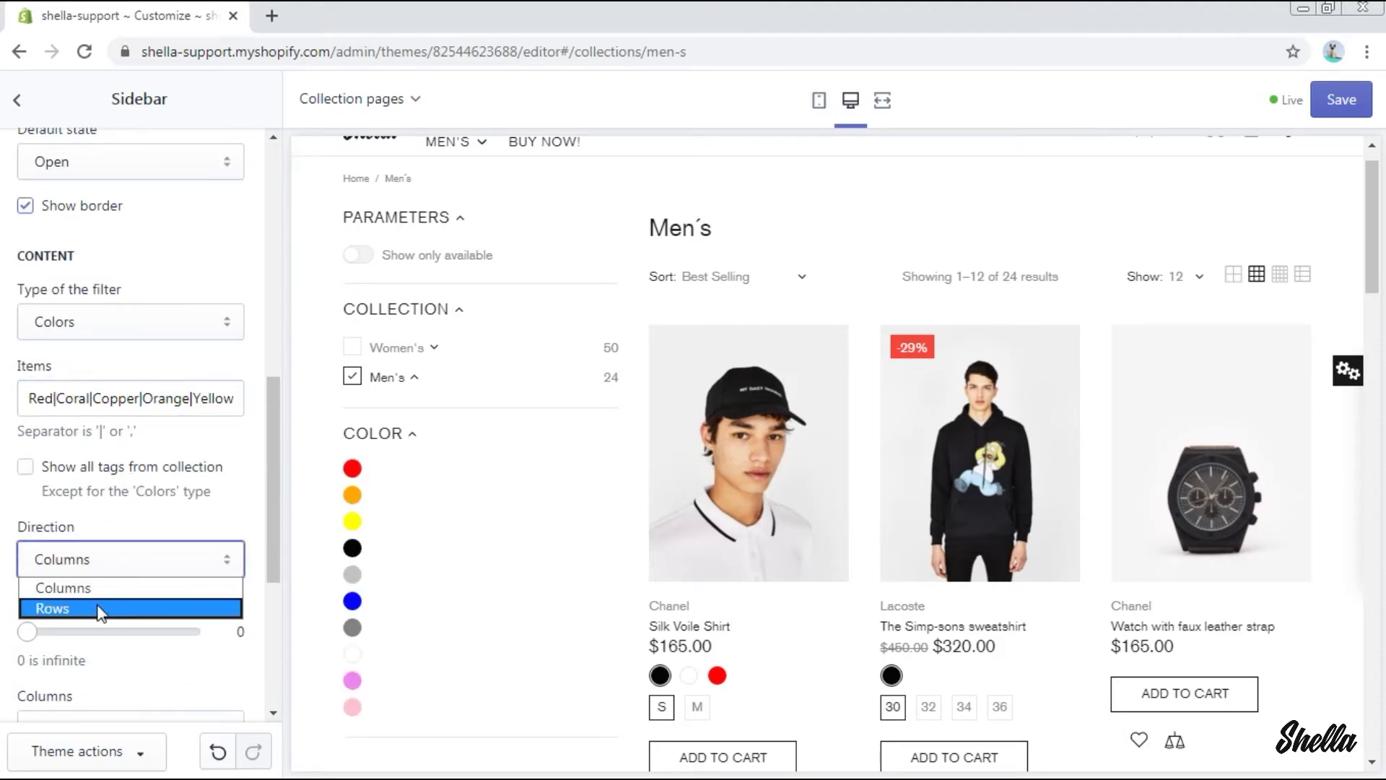
pyautogui.click(106, 608)
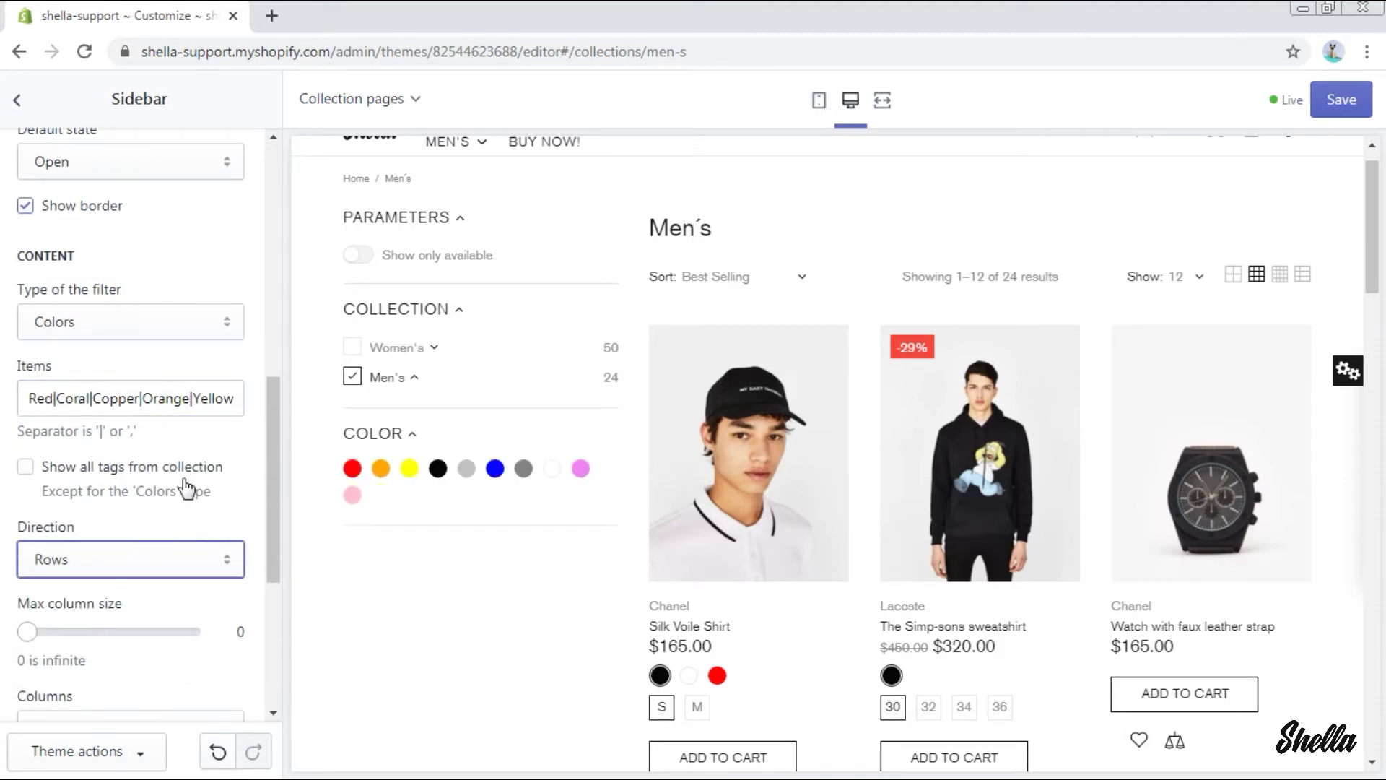
pyautogui.scroll(-3, 186, 489)
pyautogui.scroll(-2, 186, 488)
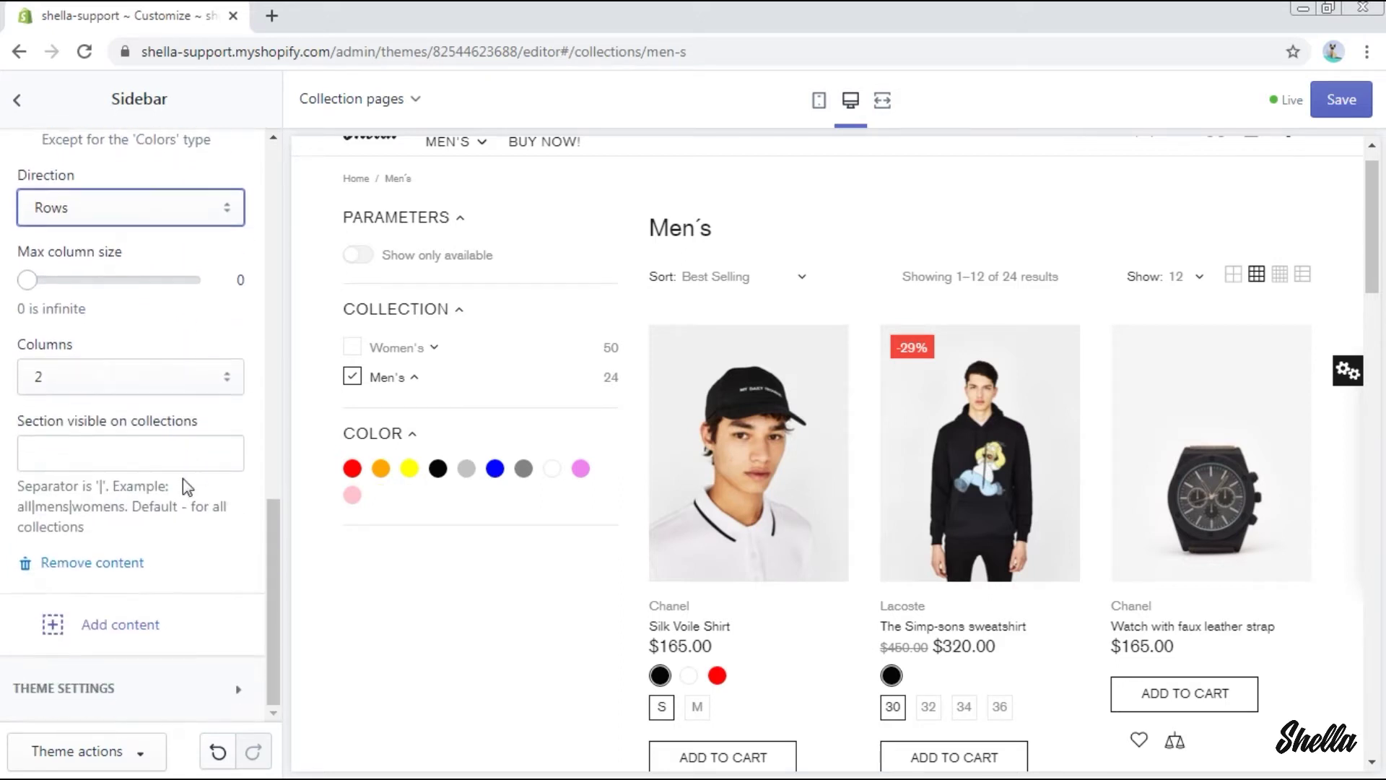
# - Add a Filters block titled SIZE with the pasted sizes 30–44 and S–XXL in rows
pyautogui.click(123, 627)
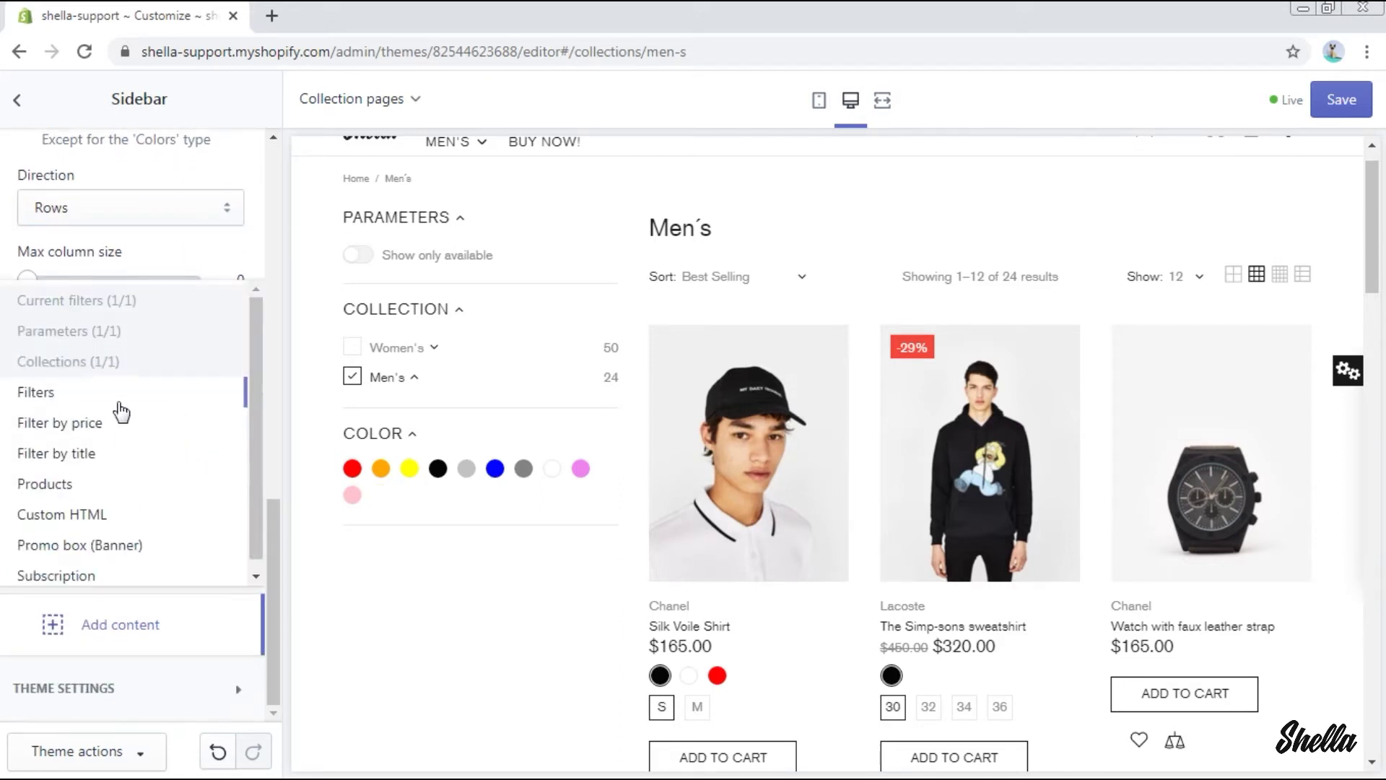
pyautogui.click(119, 397)
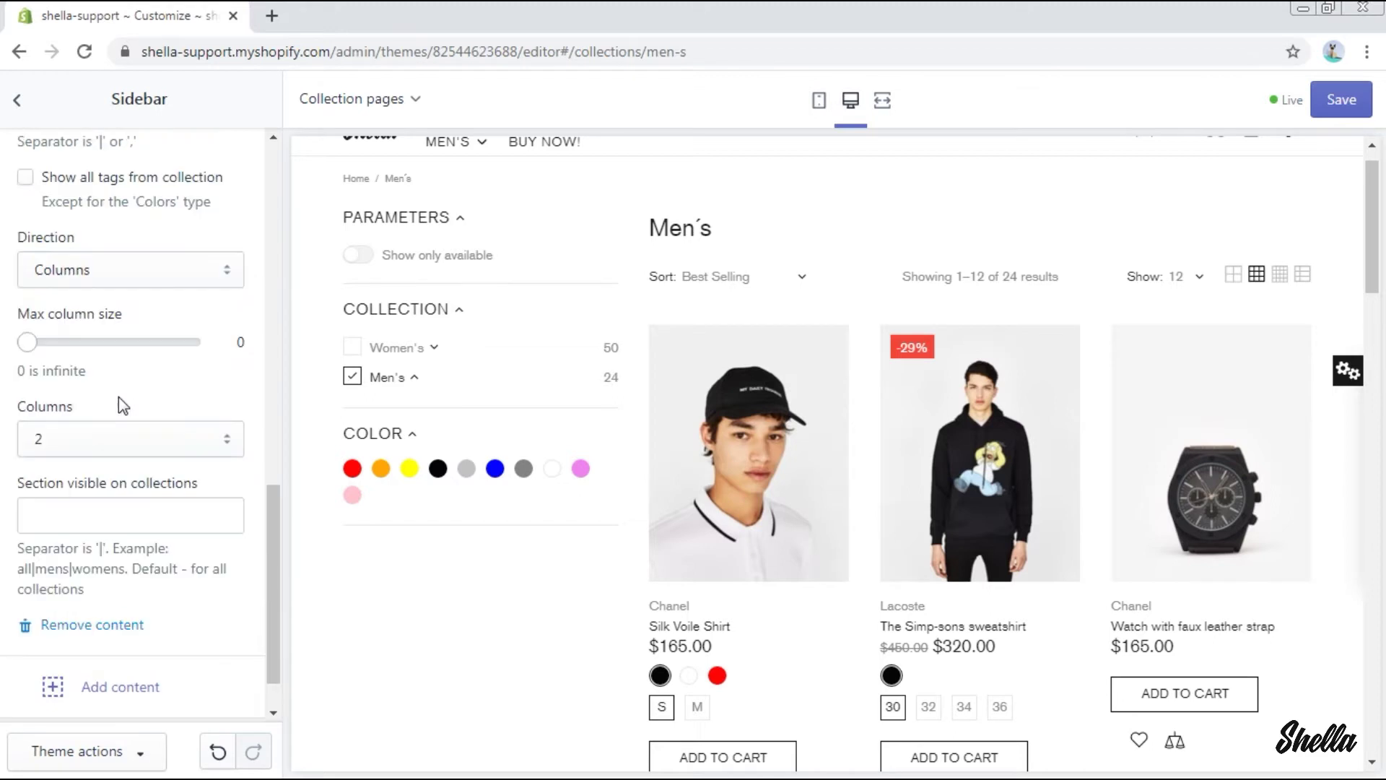
pyautogui.click(136, 480)
pyautogui.write('SIZ')
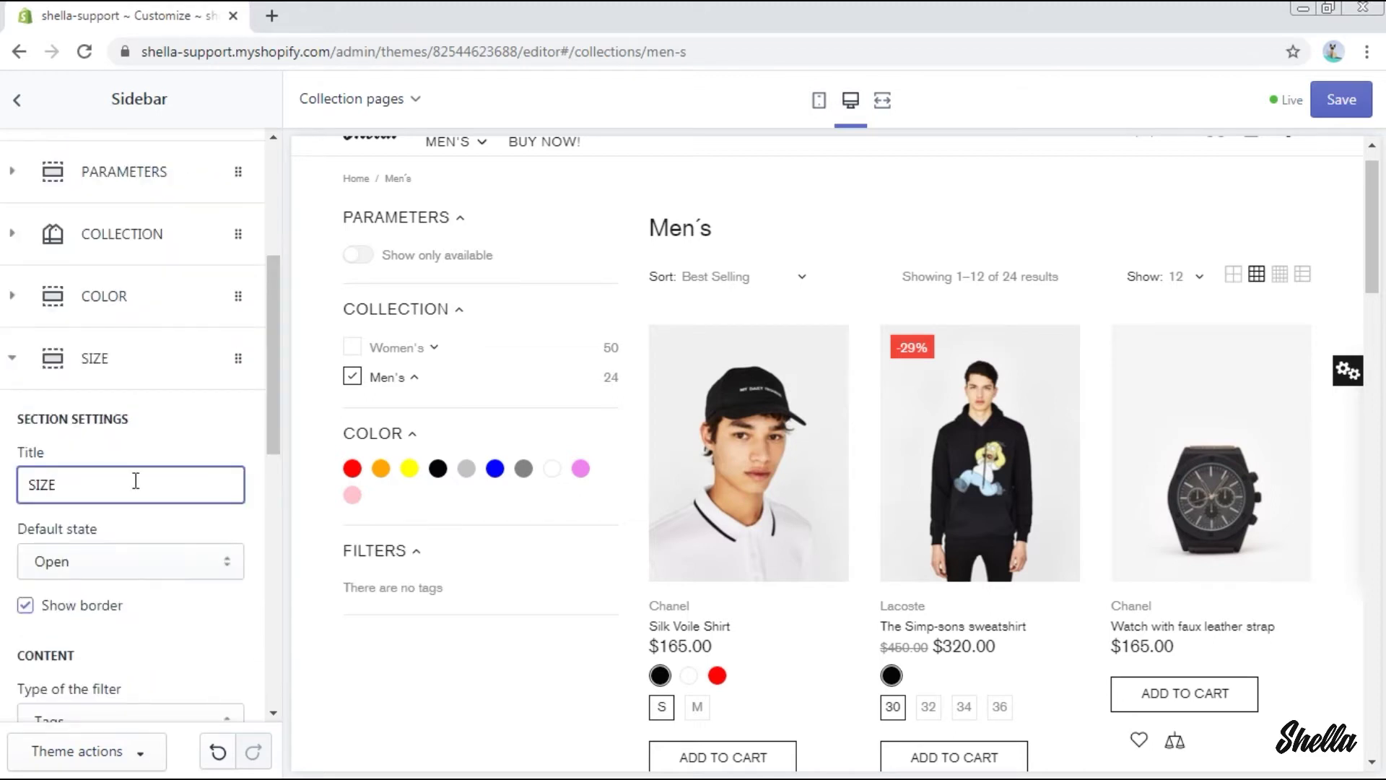
pyautogui.write('E')
pyautogui.scroll(-4, 135, 481)
pyautogui.click(85, 493)
pyautogui.hotkey('ctrl', 'v')
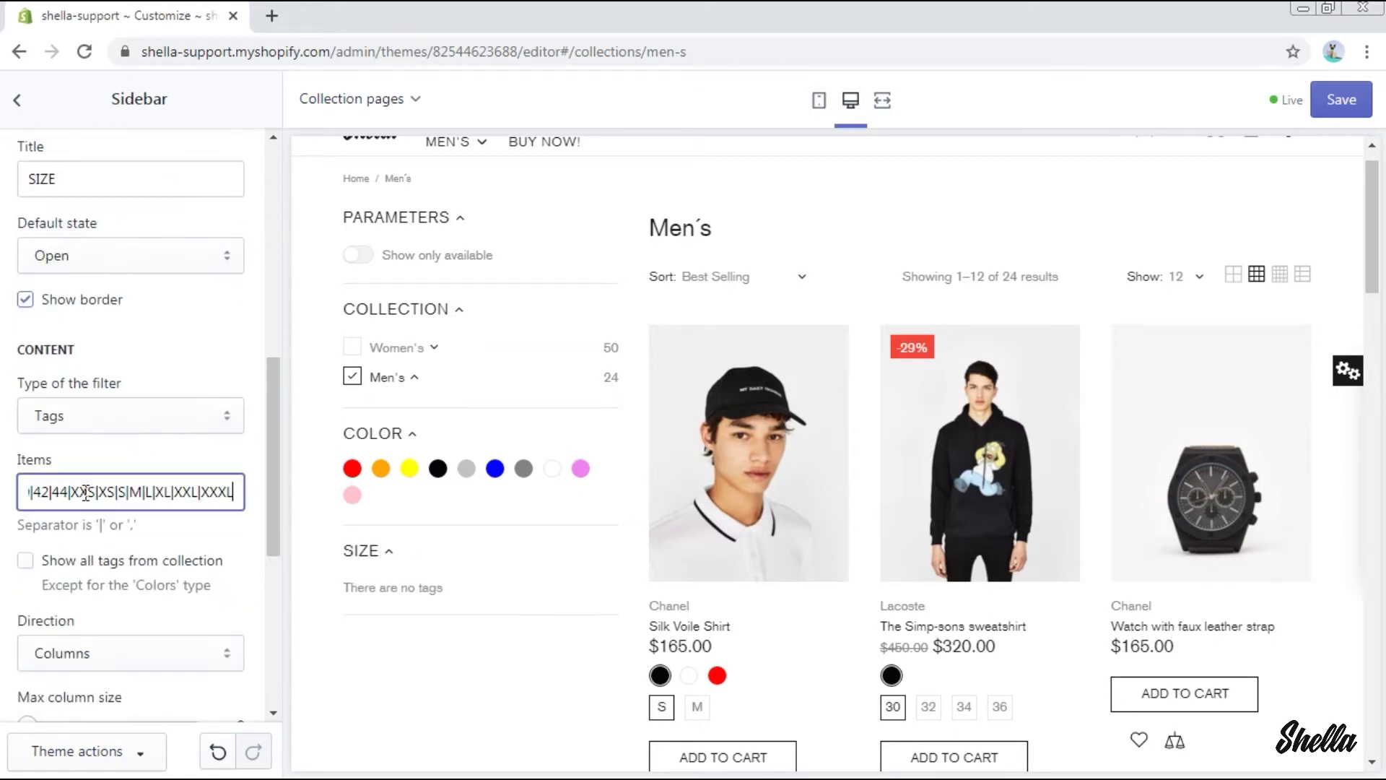
pyautogui.scroll(-2, 89, 565)
pyautogui.click(86, 562)
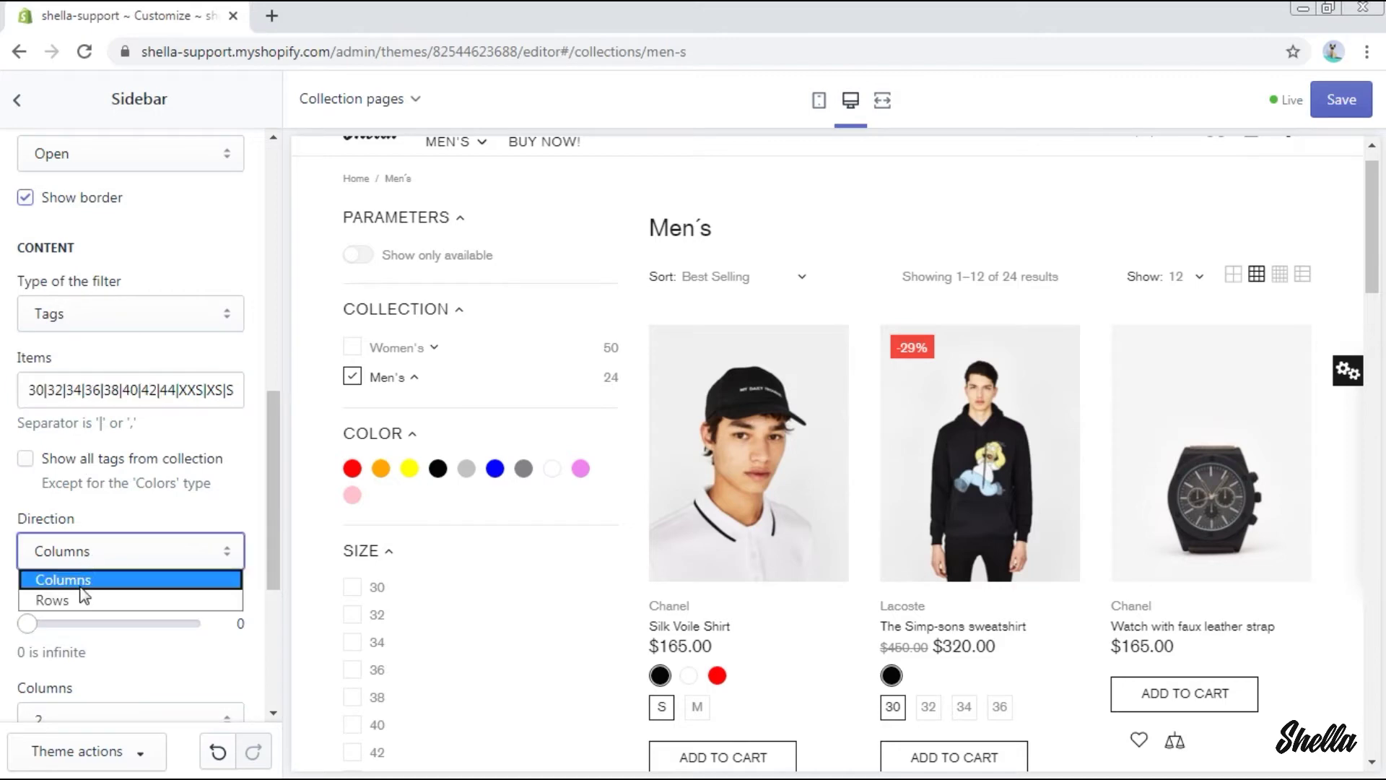
pyautogui.click(52, 600)
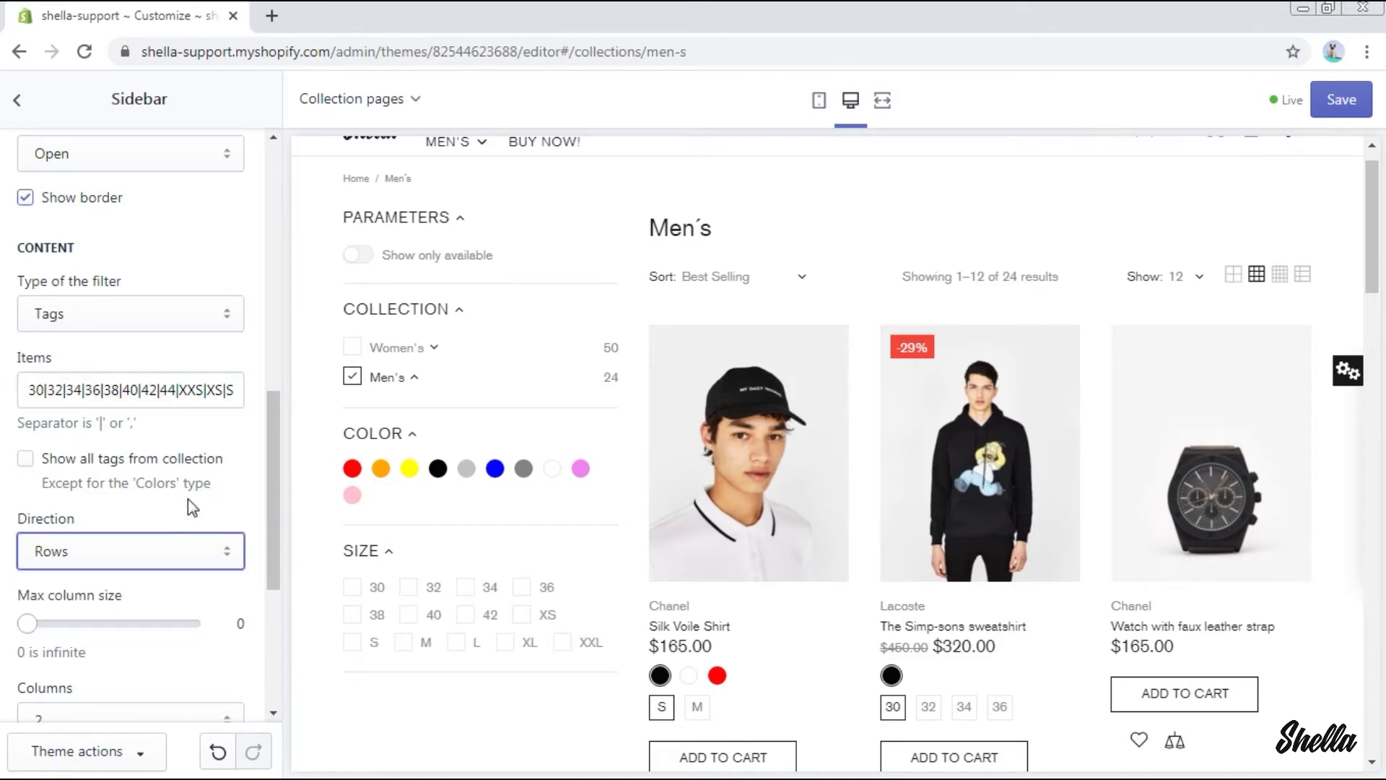
pyautogui.scroll(-5, 187, 506)
pyautogui.click(148, 637)
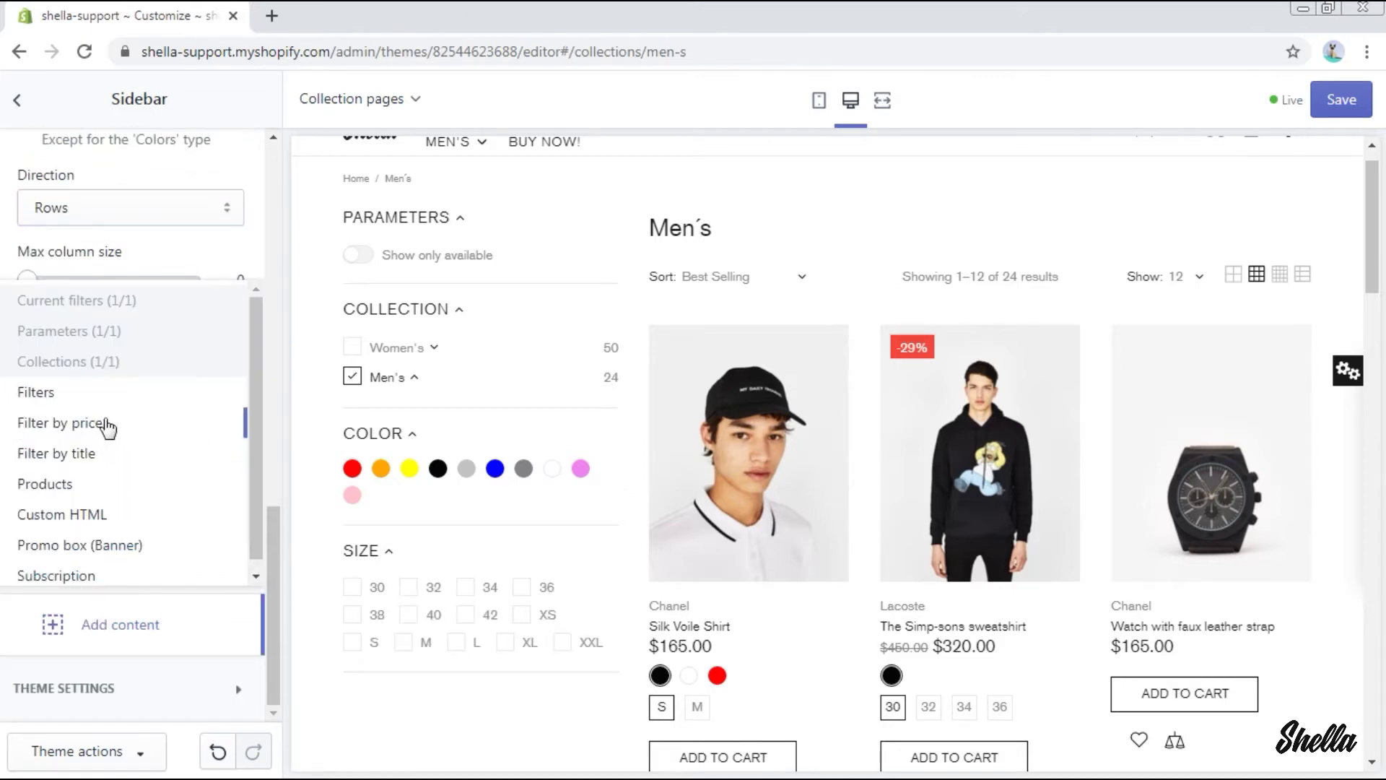
# - Add a PRICE range filter block and adjust its minimum value
pyautogui.click(102, 427)
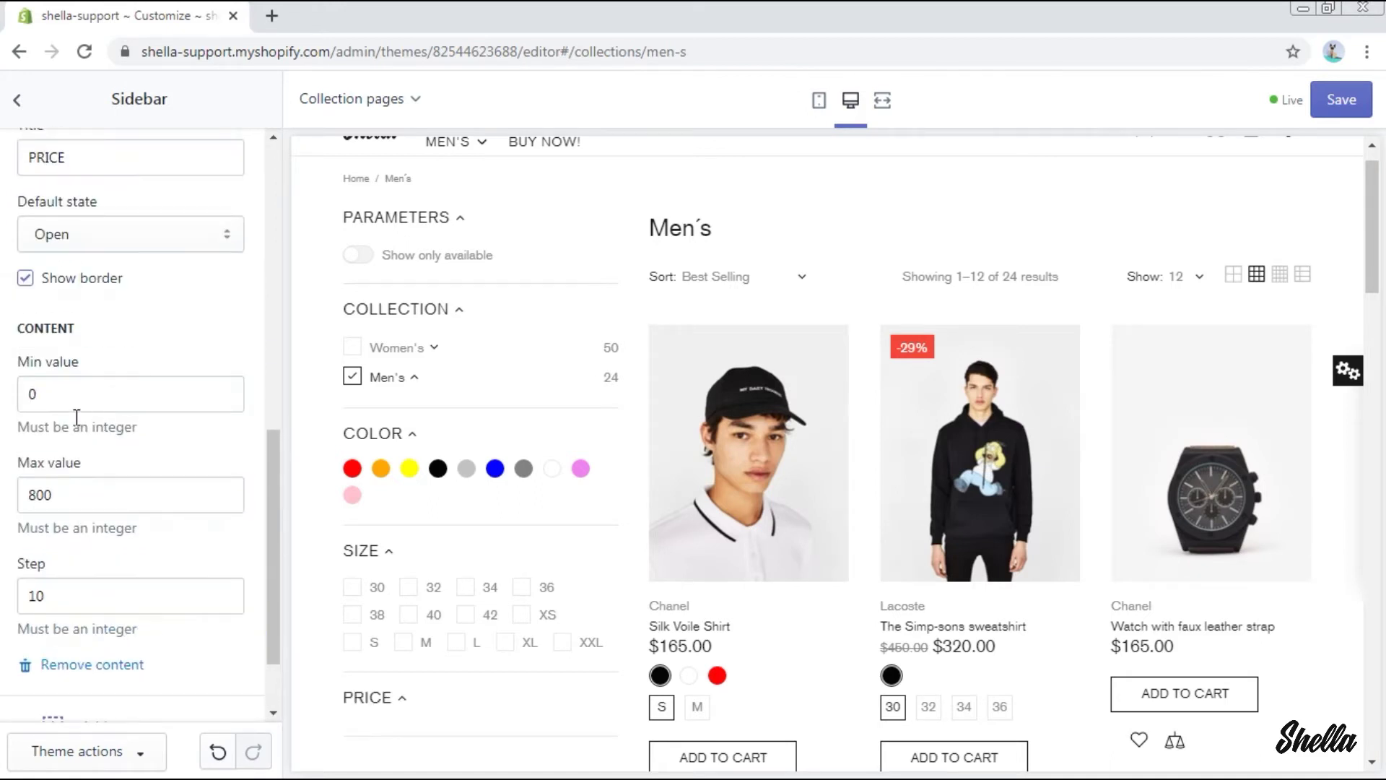
pyautogui.click(68, 398)
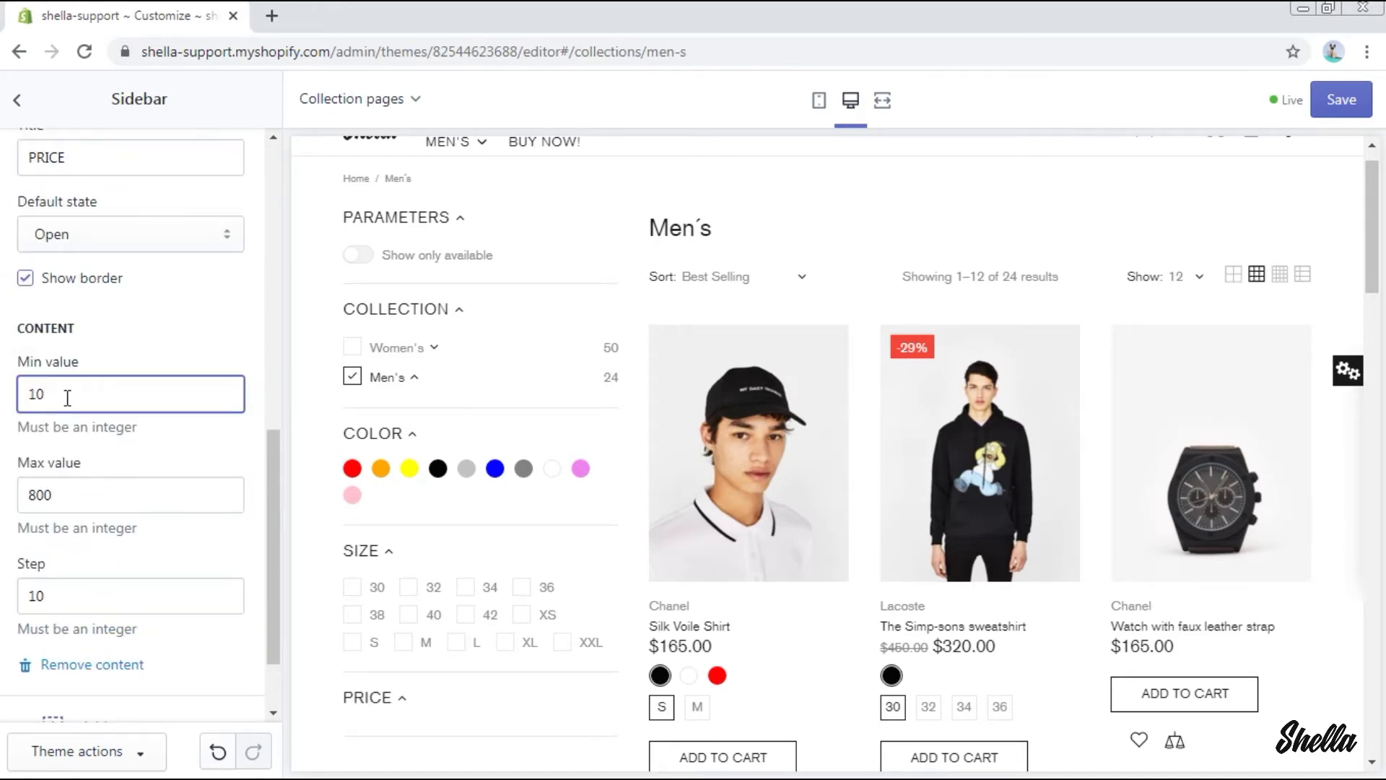
pyautogui.scroll(-3, 78, 432)
# - Add a SEARCH filter-by-title block followed by a PRODUCTS block
pyautogui.click(134, 625)
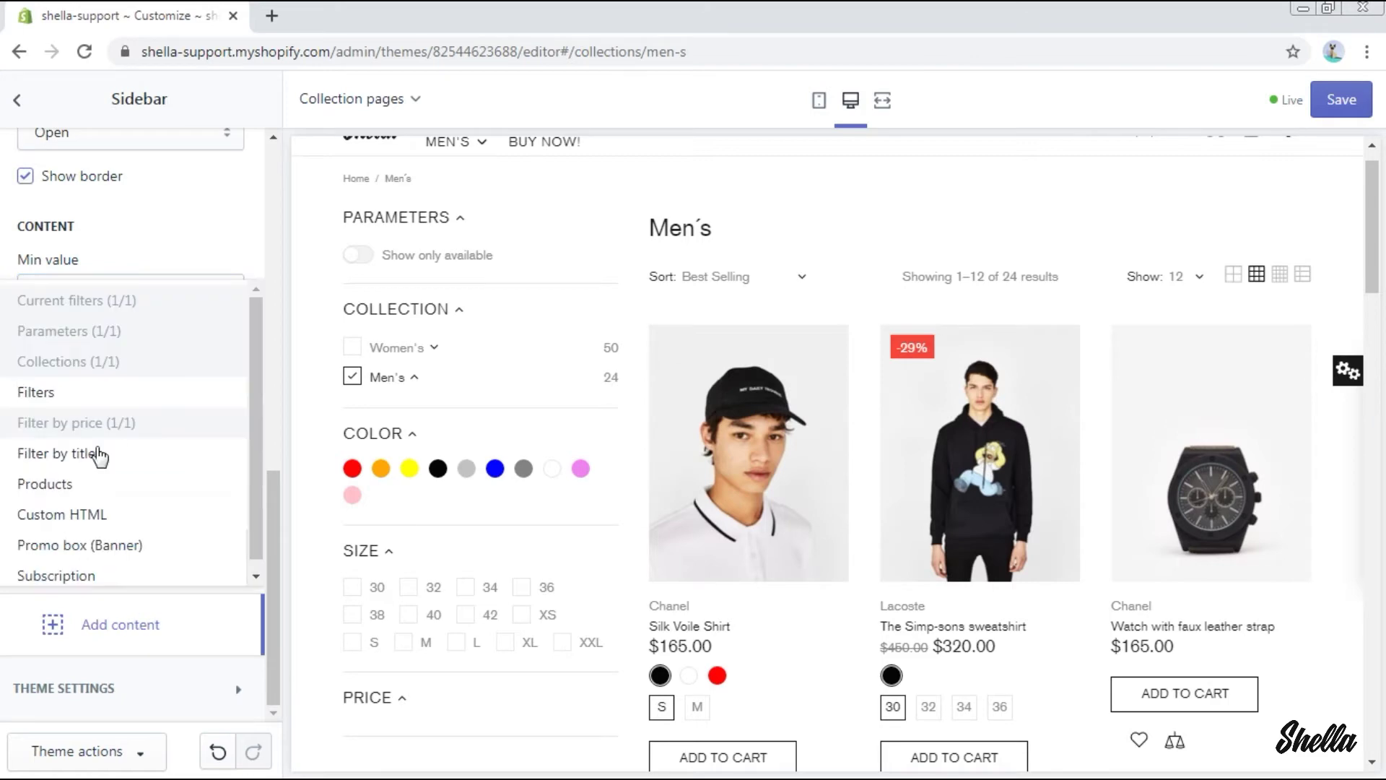
pyautogui.click(93, 453)
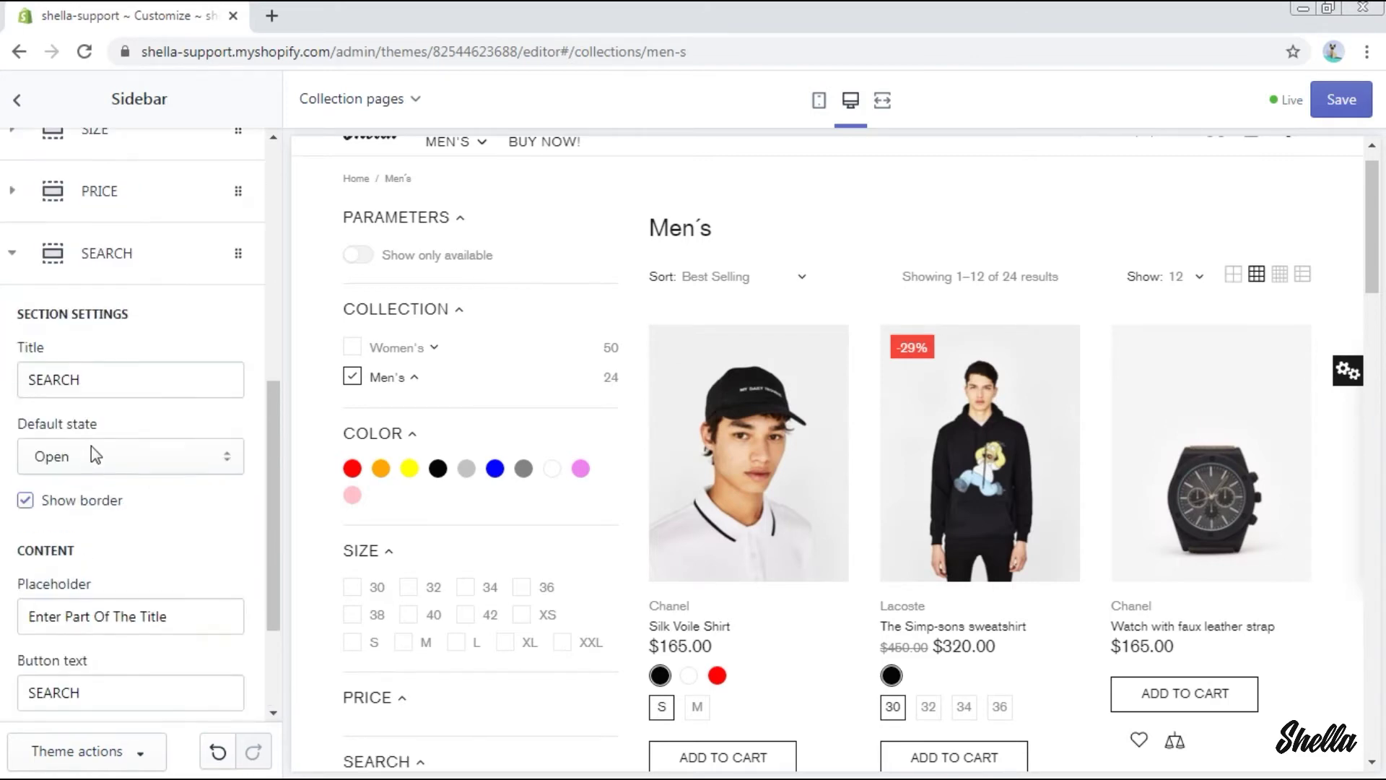
pyautogui.scroll(-2, 123, 520)
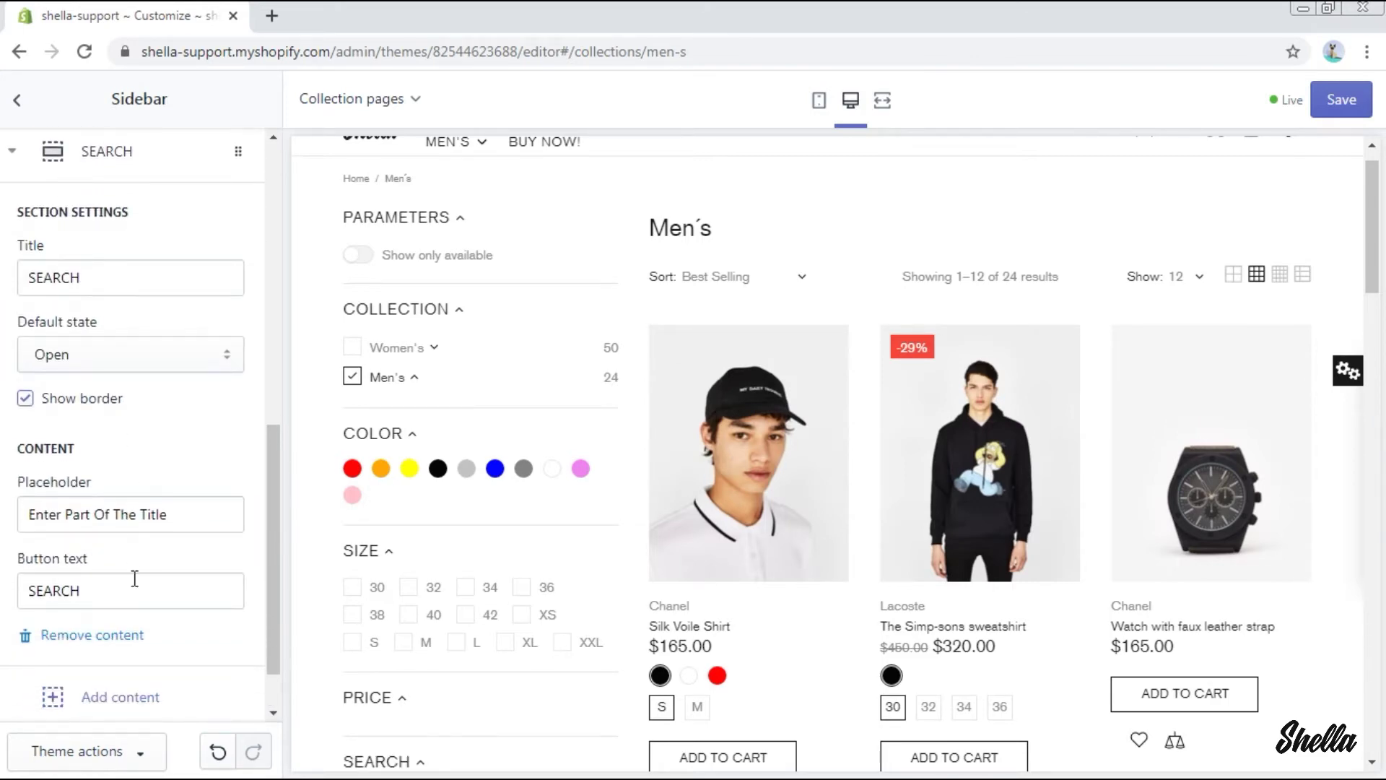
pyautogui.scroll(-4, 468, 621)
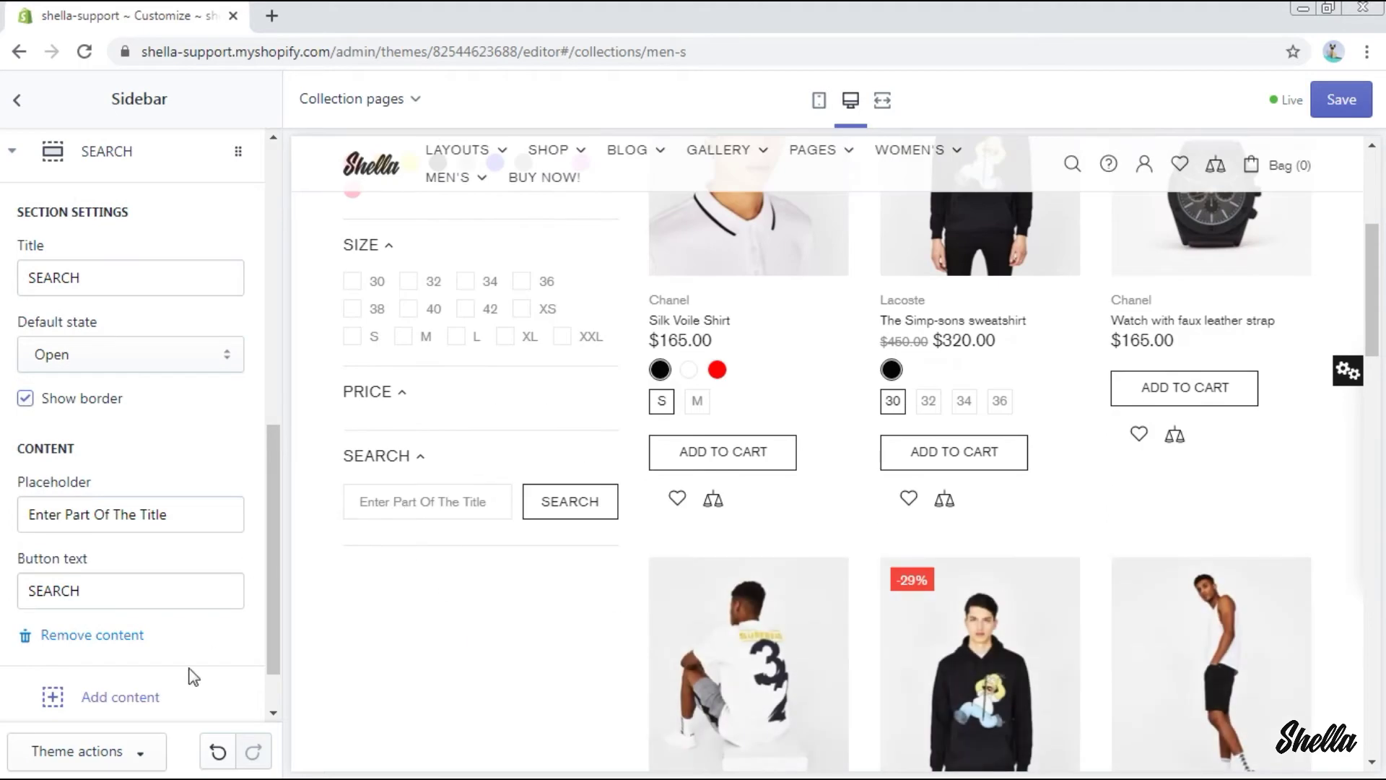
pyautogui.click(173, 697)
pyautogui.click(126, 558)
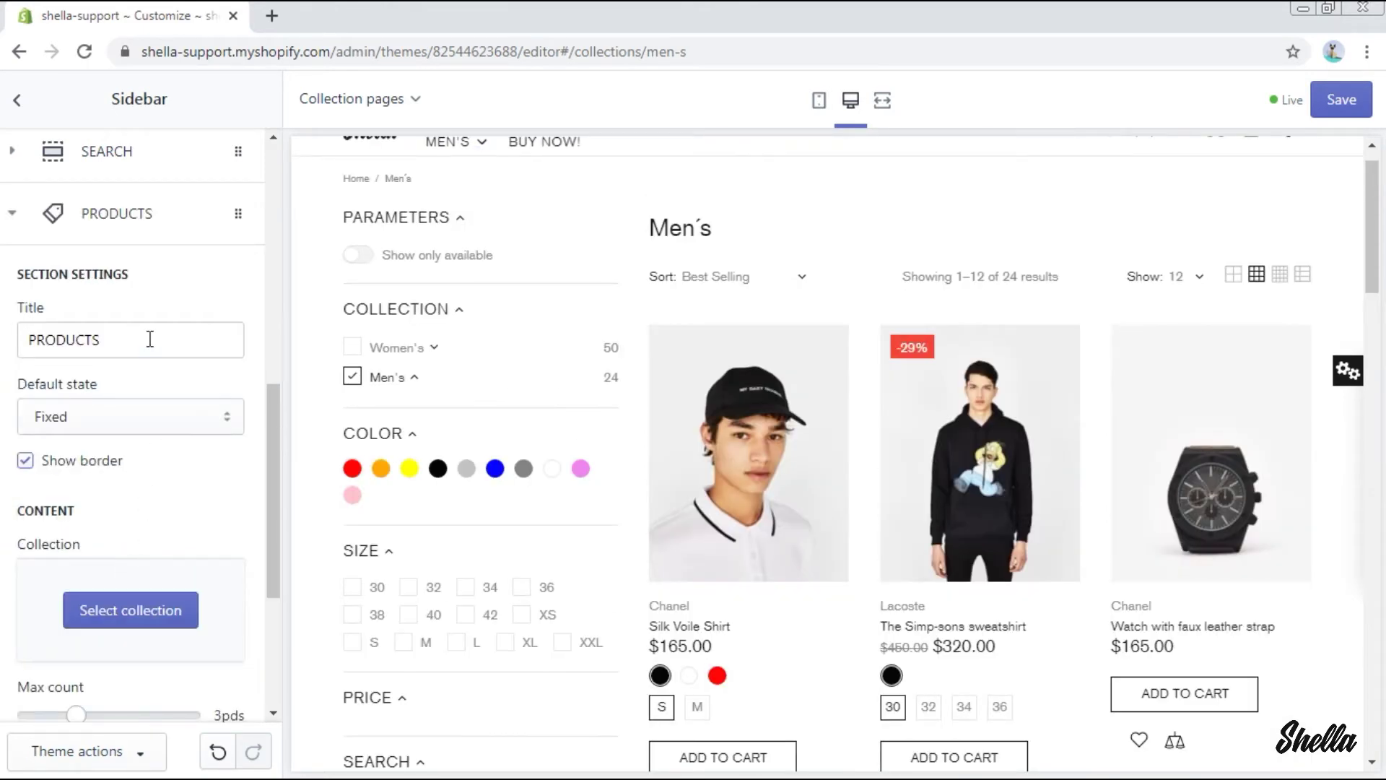
# - Point the PRODUCTS block at the Featured Products collection, limited to 2 items
pyautogui.click(159, 610)
pyautogui.click(147, 565)
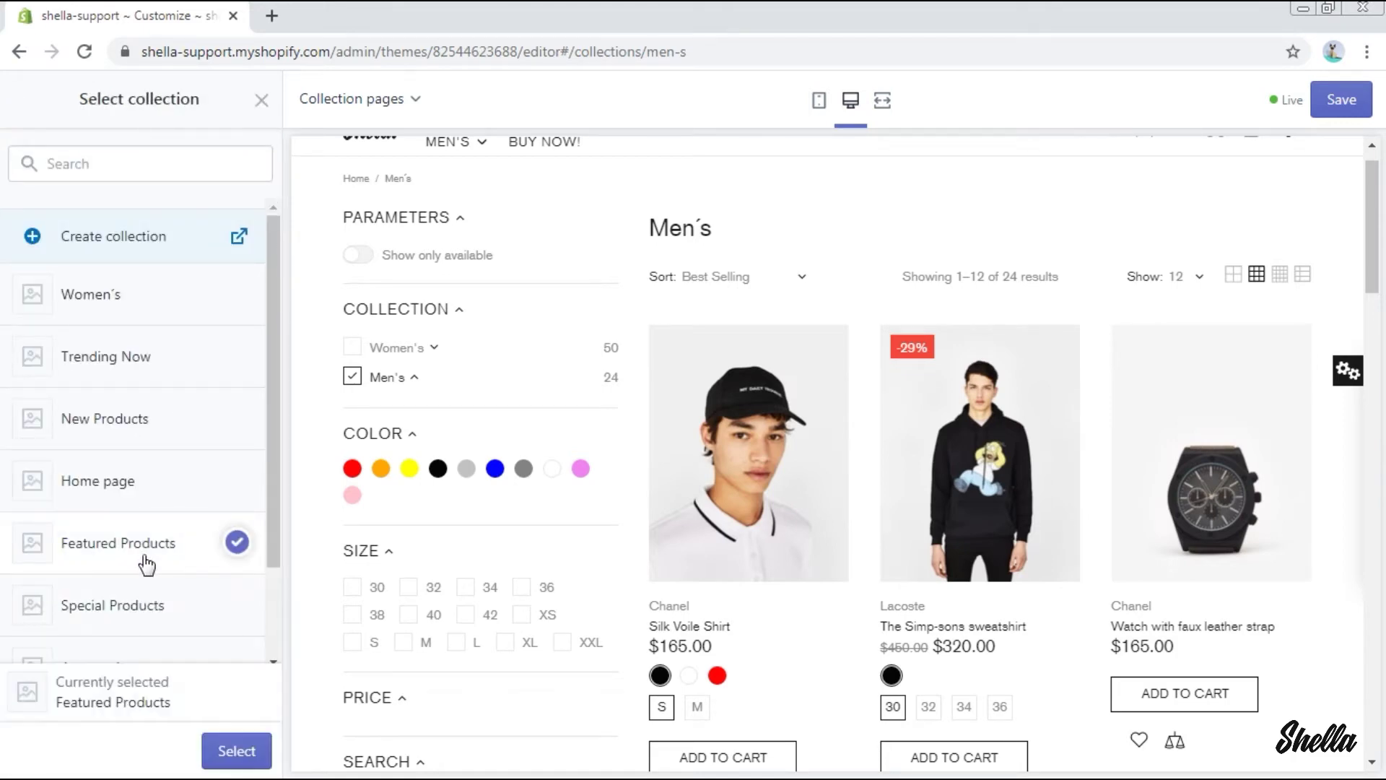
pyautogui.click(227, 751)
pyautogui.scroll(-4, 198, 510)
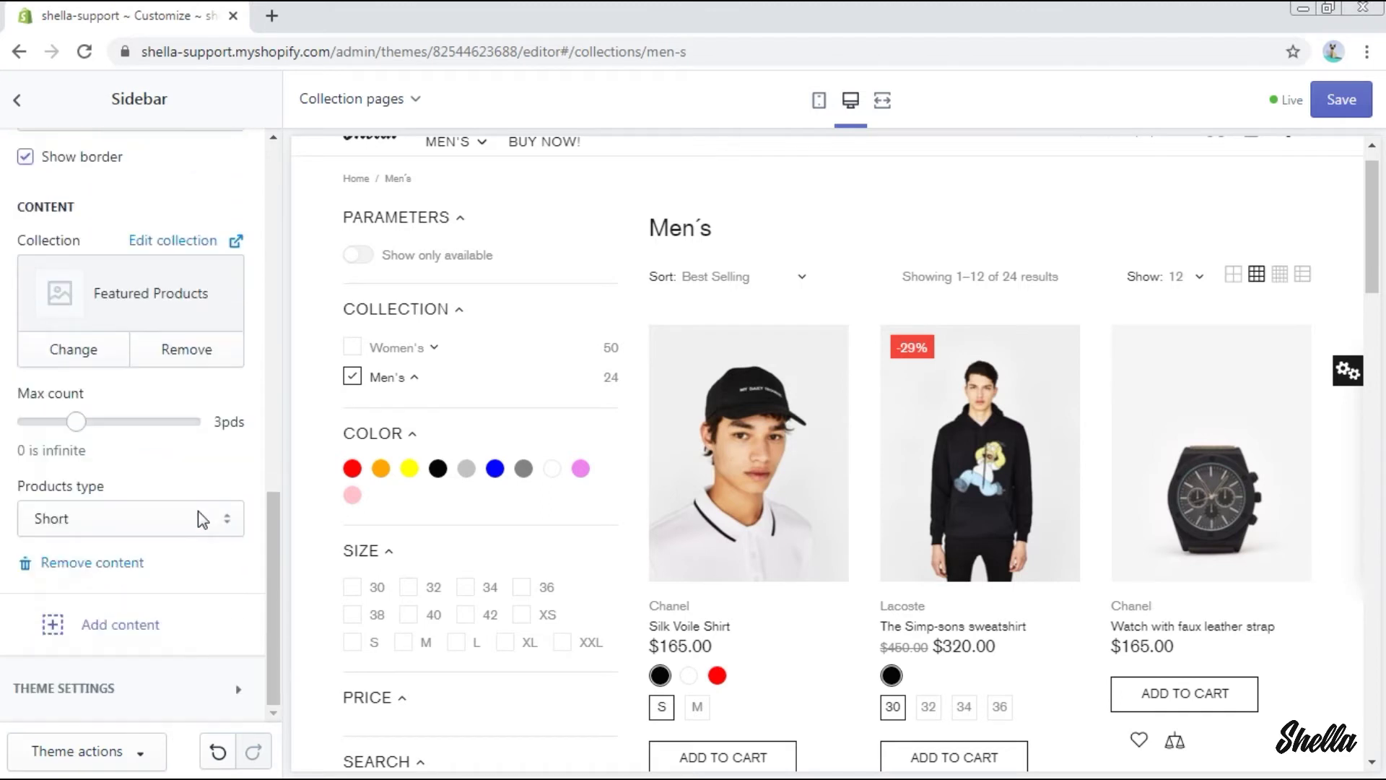
pyautogui.moveTo(75, 421); pyautogui.dragTo(59, 421)
# - Show 24 products per page in the preview, then add a Custom HTML block
pyautogui.click(1190, 278)
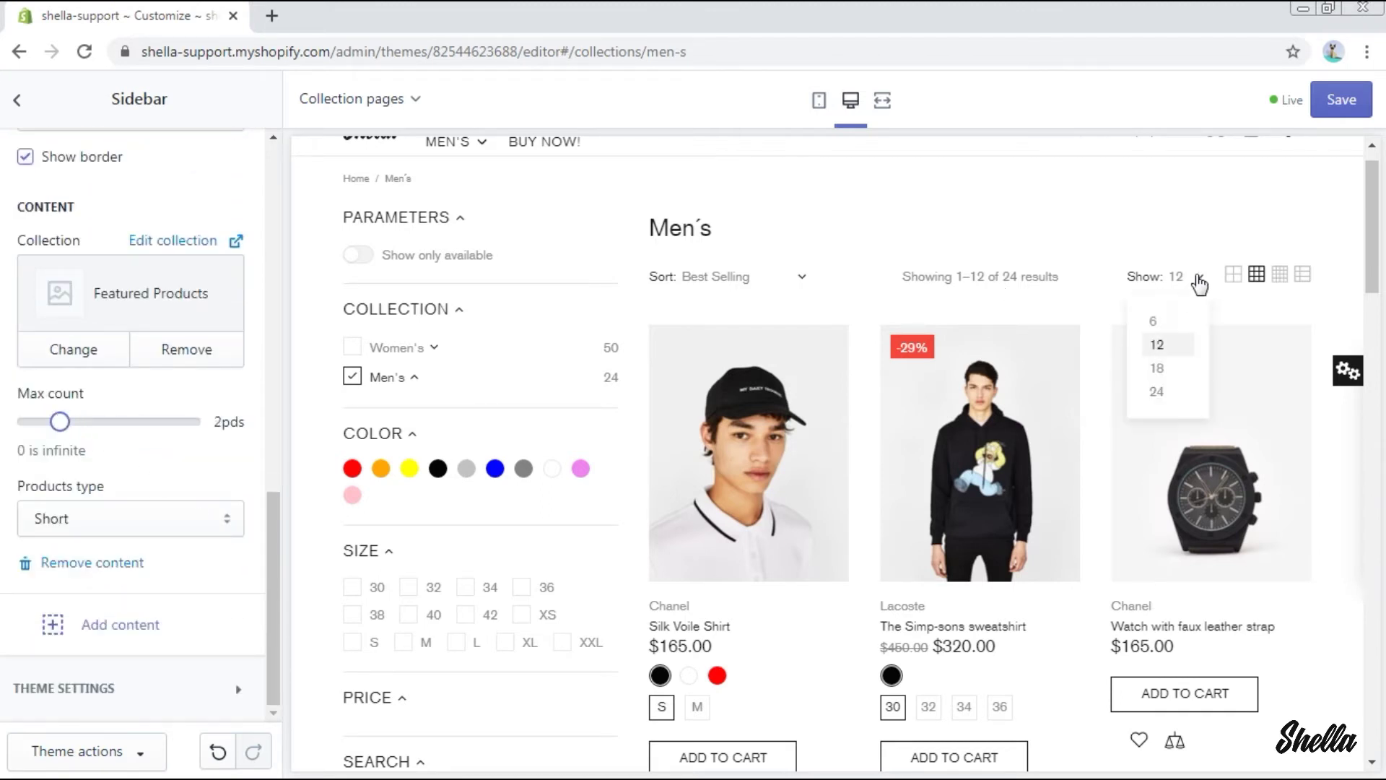
pyautogui.click(1160, 387)
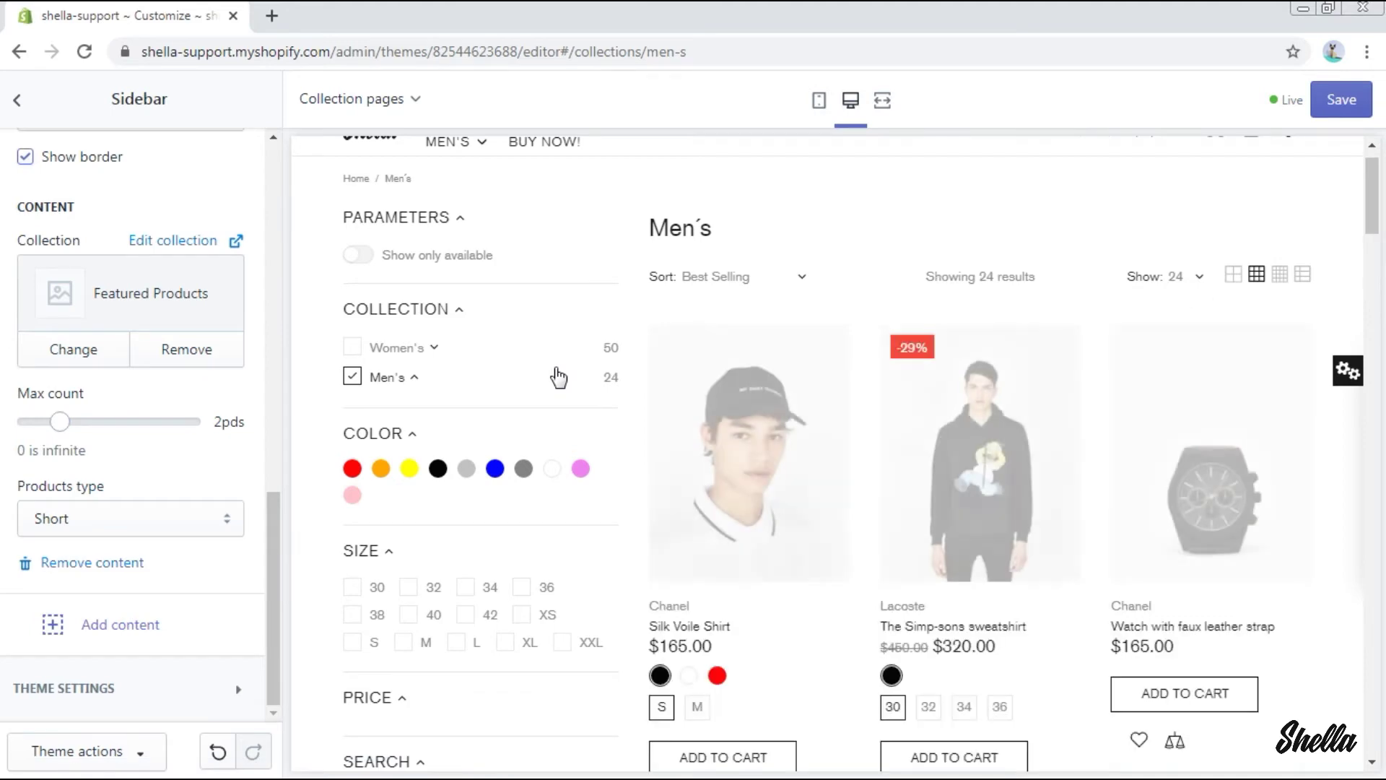
pyautogui.scroll(-7, 558, 377)
pyautogui.scroll(-3, 492, 498)
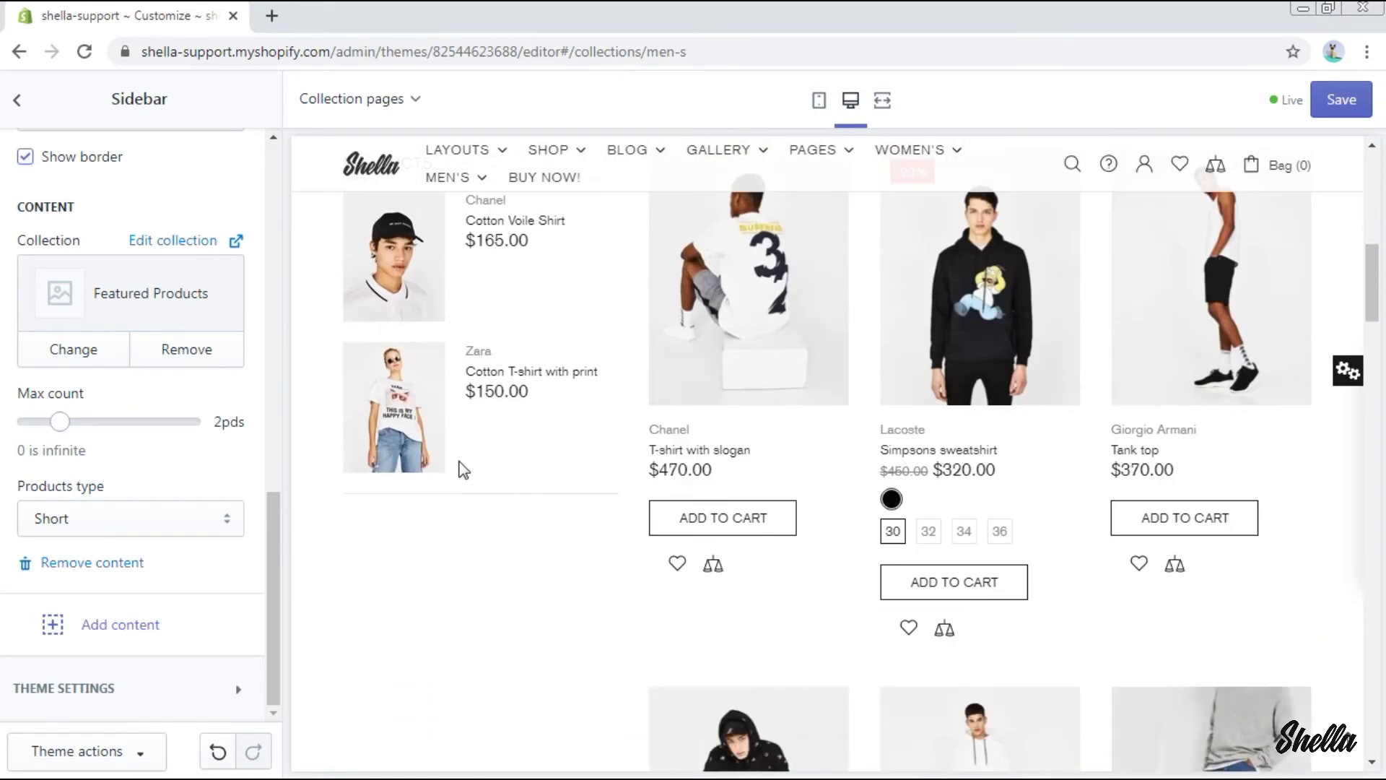
pyautogui.scroll(4, 464, 471)
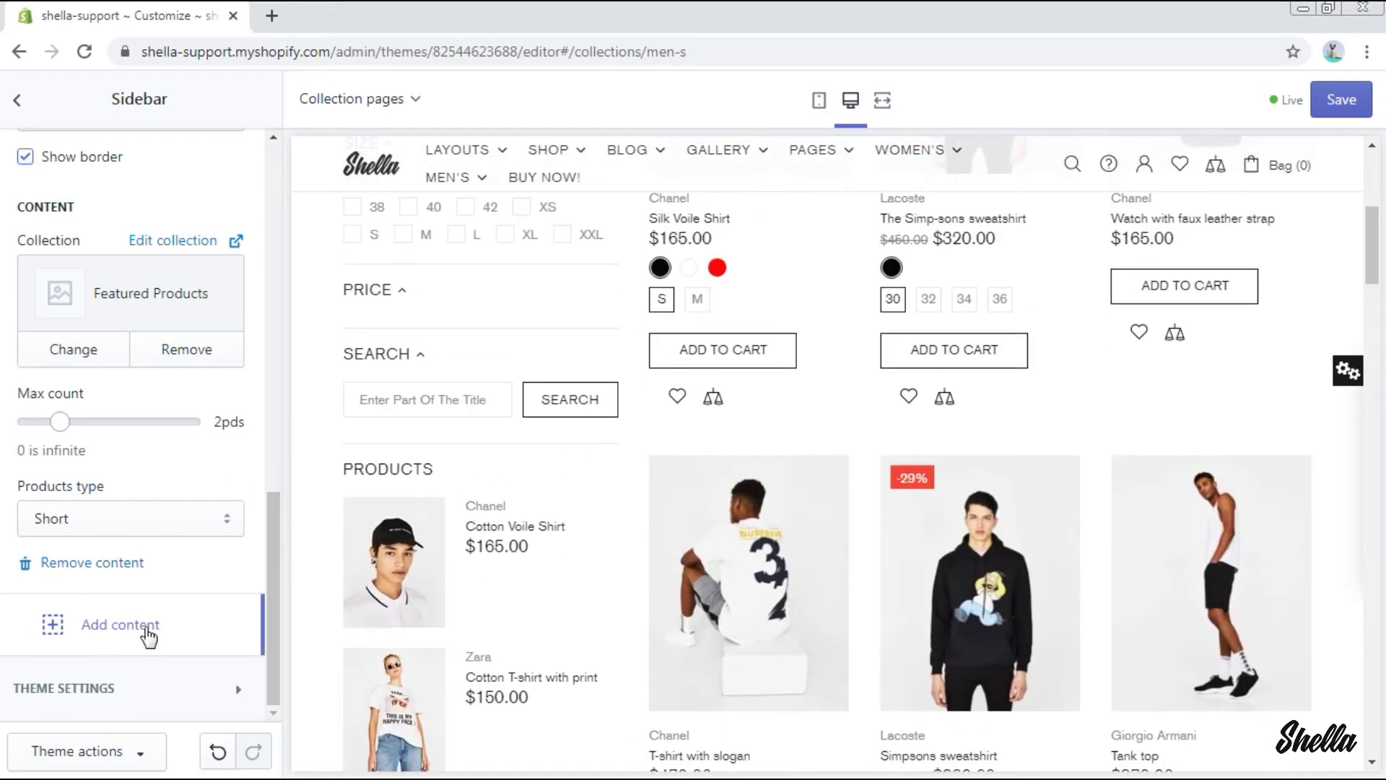
pyautogui.click(148, 634)
pyautogui.click(107, 518)
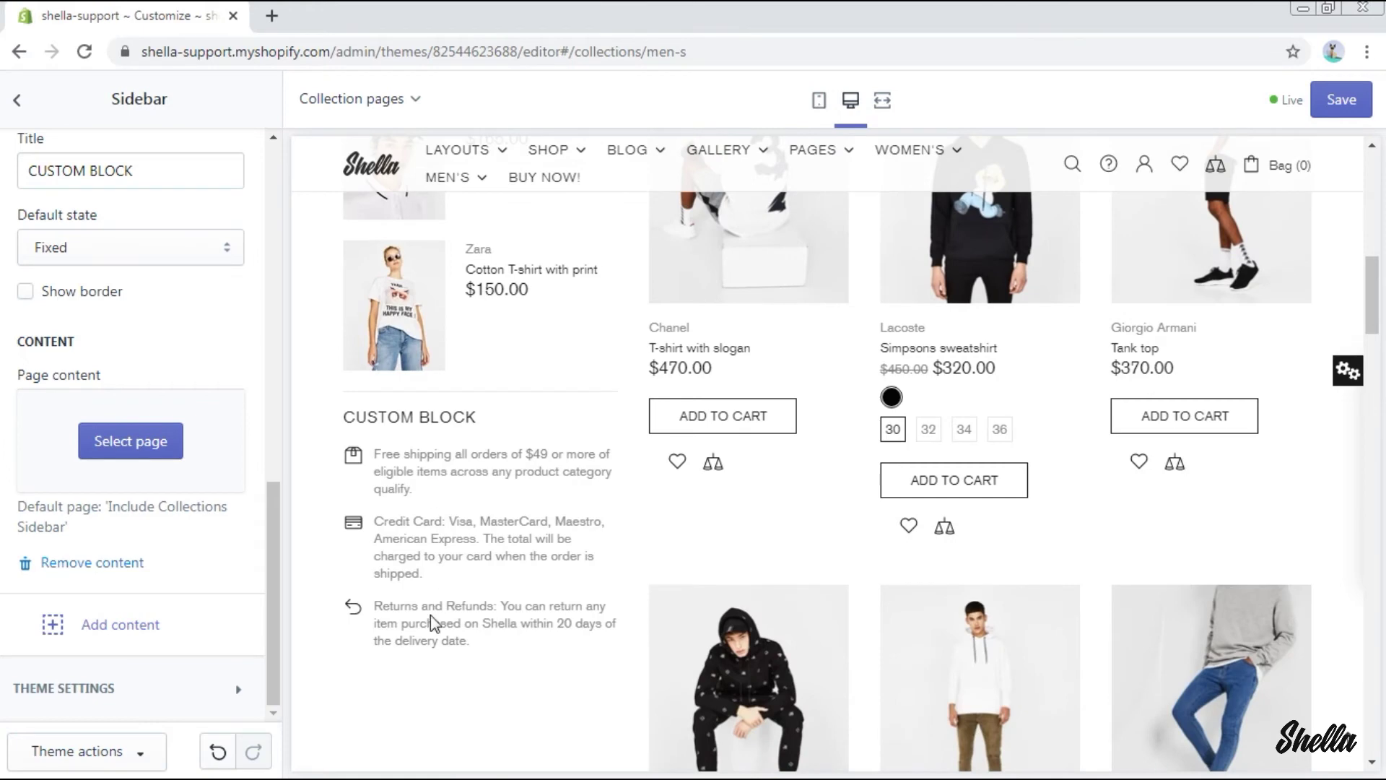
# - Set the custom block to display the About Our Store page
pyautogui.doubleClick(128, 506)
pyautogui.click(116, 507)
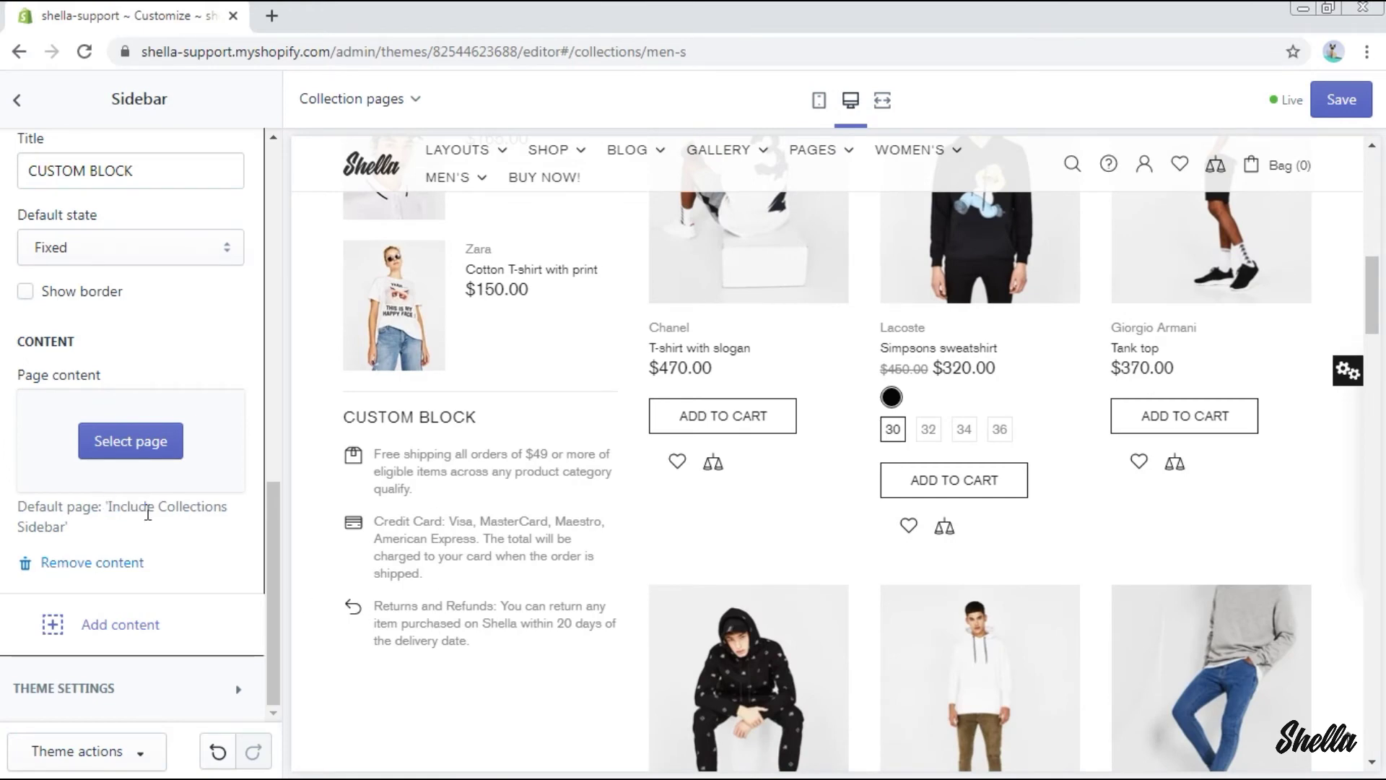
pyautogui.click(131, 441)
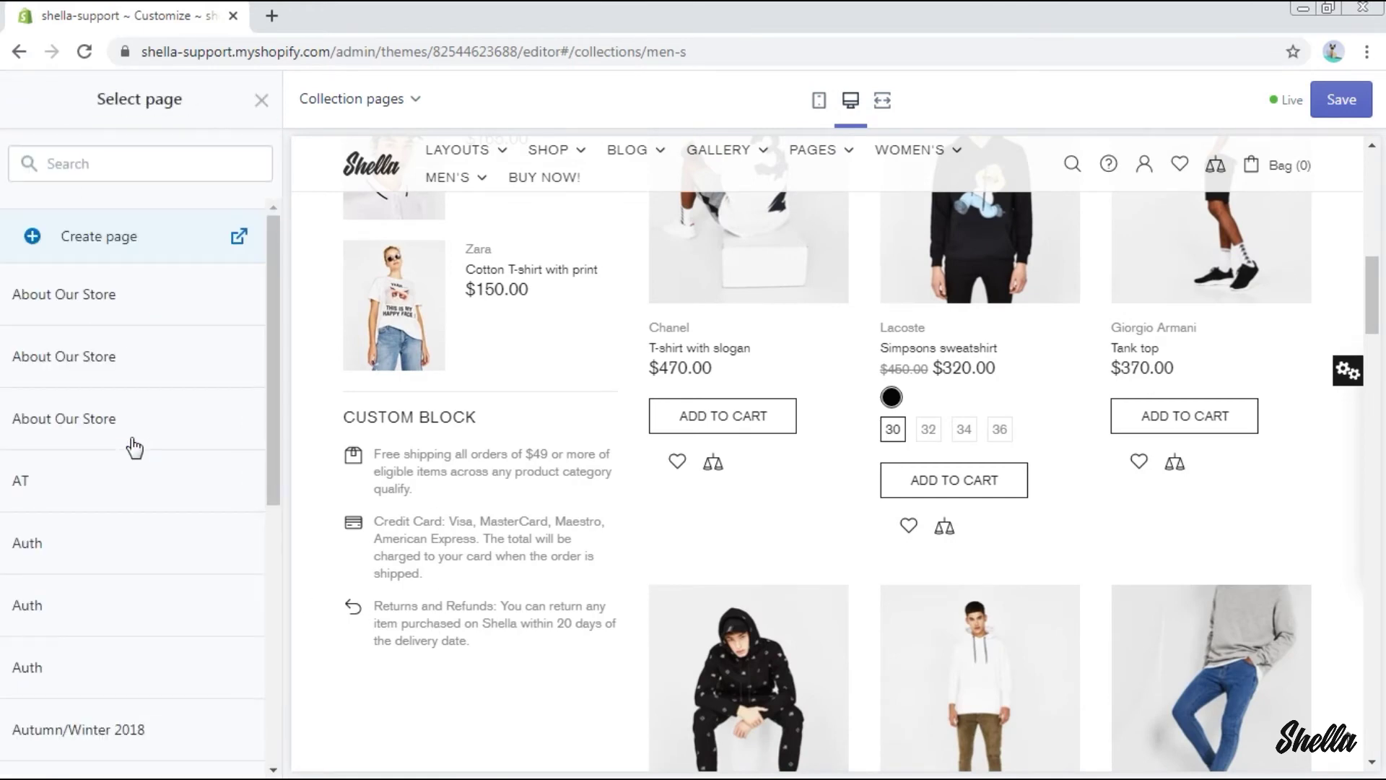
pyautogui.click(126, 423)
pyautogui.click(249, 748)
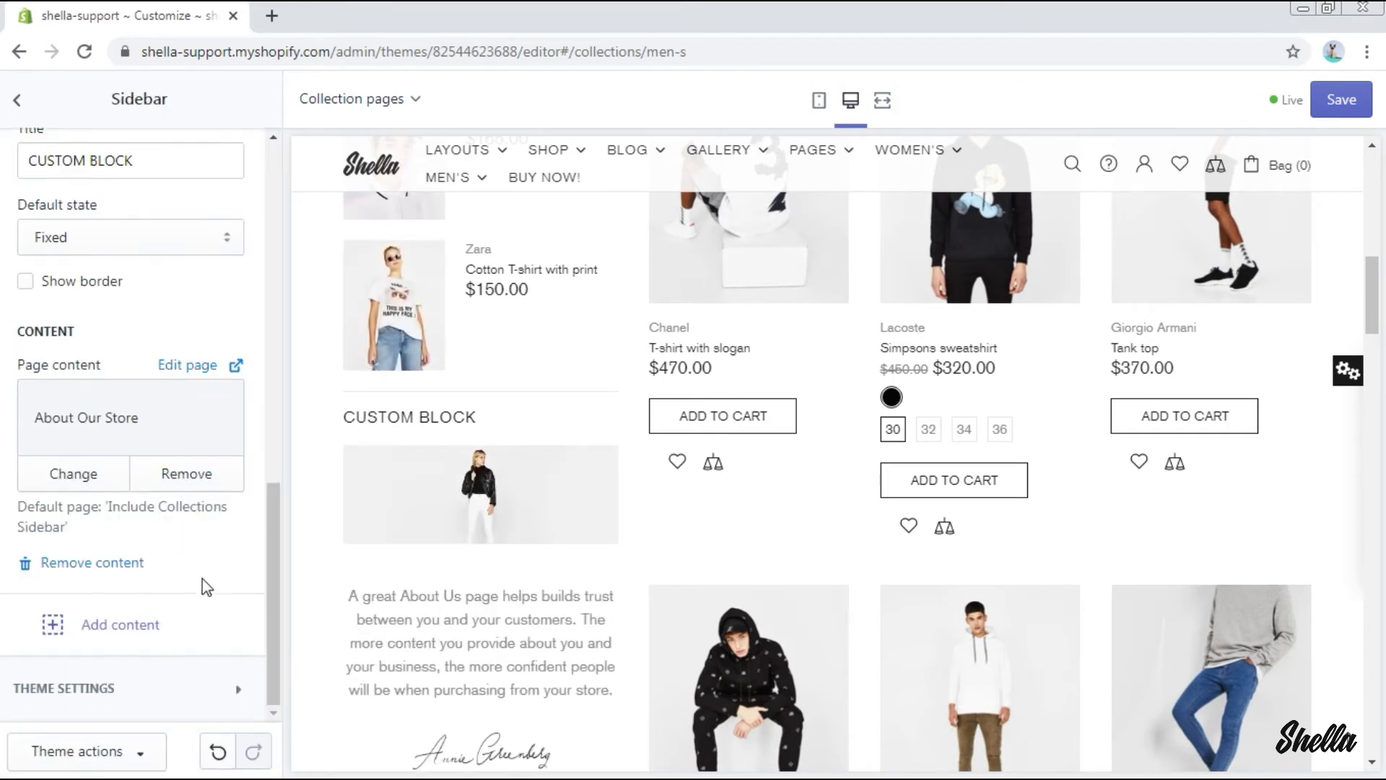
# - Add a Promo box (Banner) with a YouTube video, controls enabled and autoplay off
pyautogui.click(178, 625)
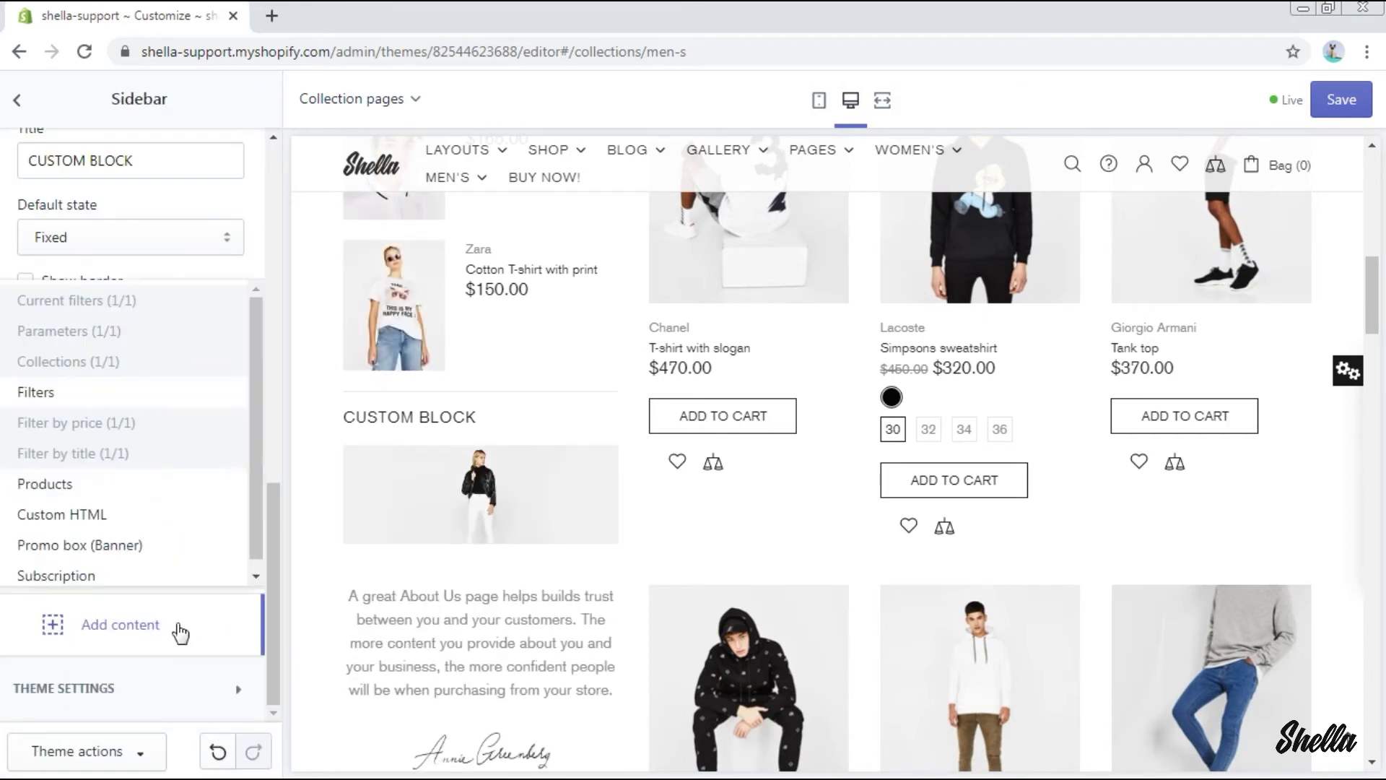
pyautogui.click(138, 549)
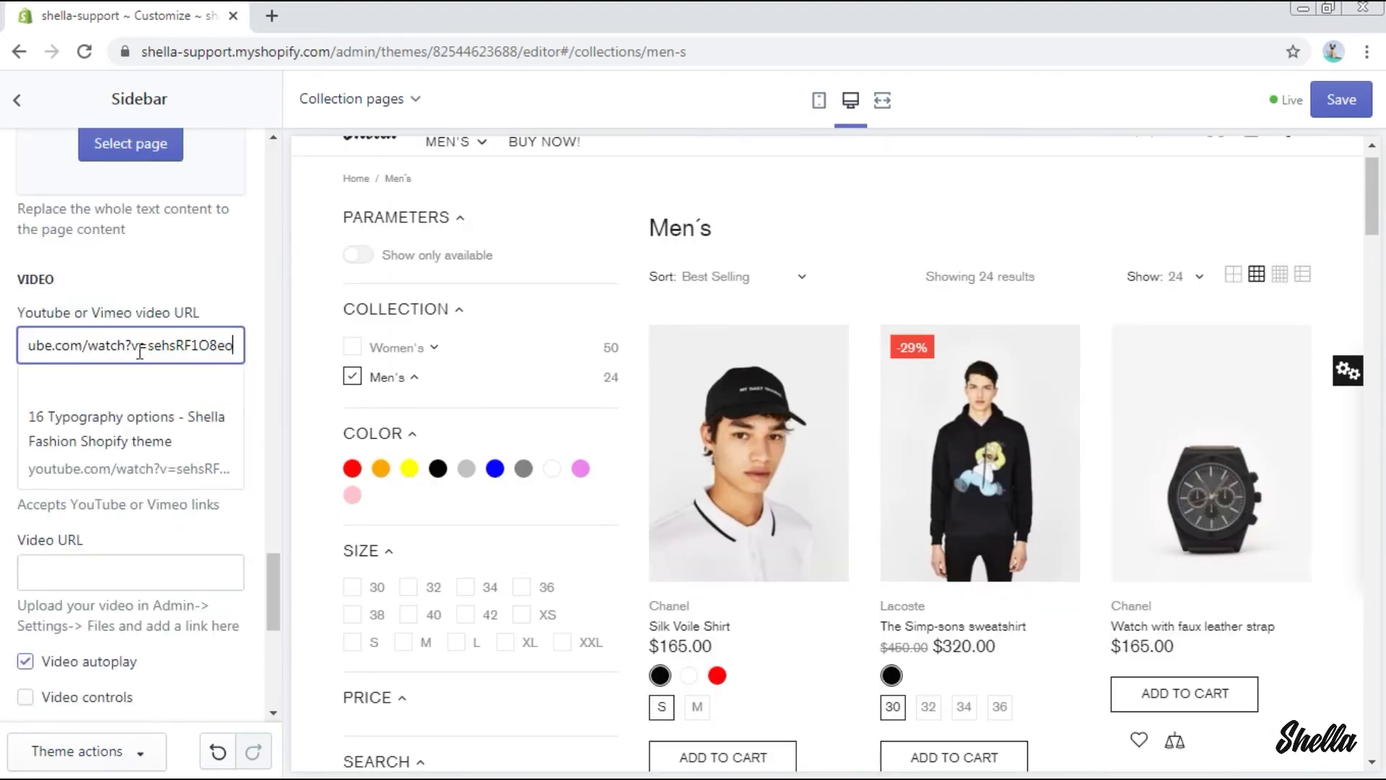
pyautogui.scroll(-3, 52, 626)
pyautogui.scroll(-2, 52, 625)
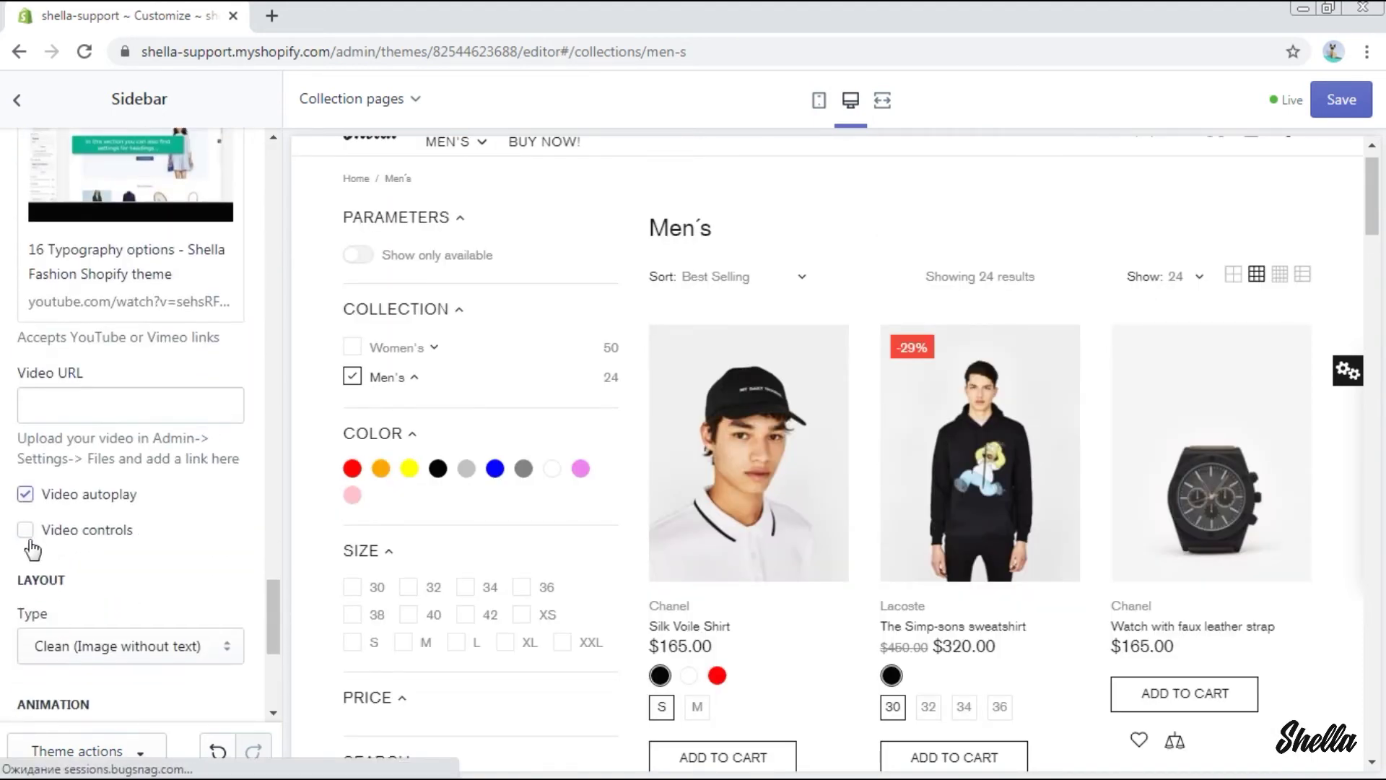
pyautogui.click(25, 530)
pyautogui.click(25, 494)
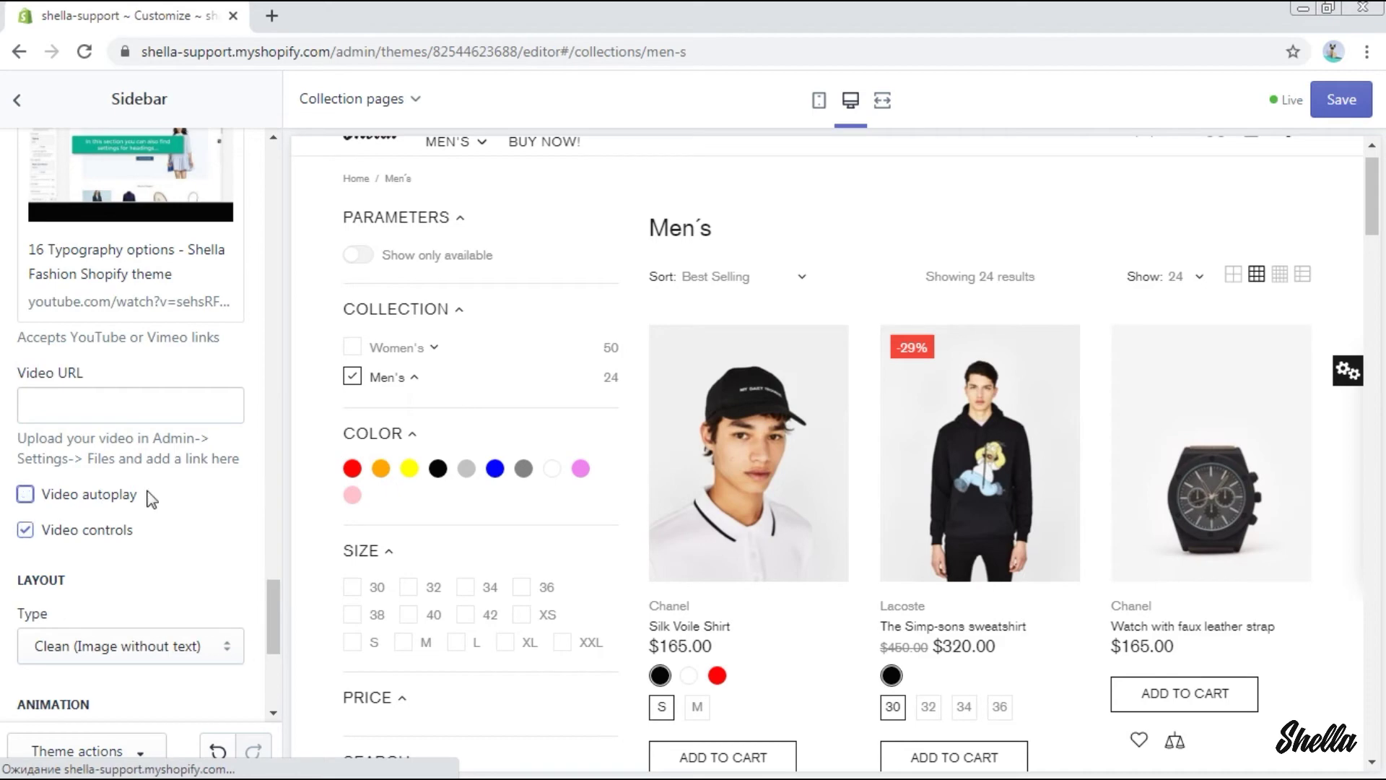
pyautogui.scroll(-5, 146, 496)
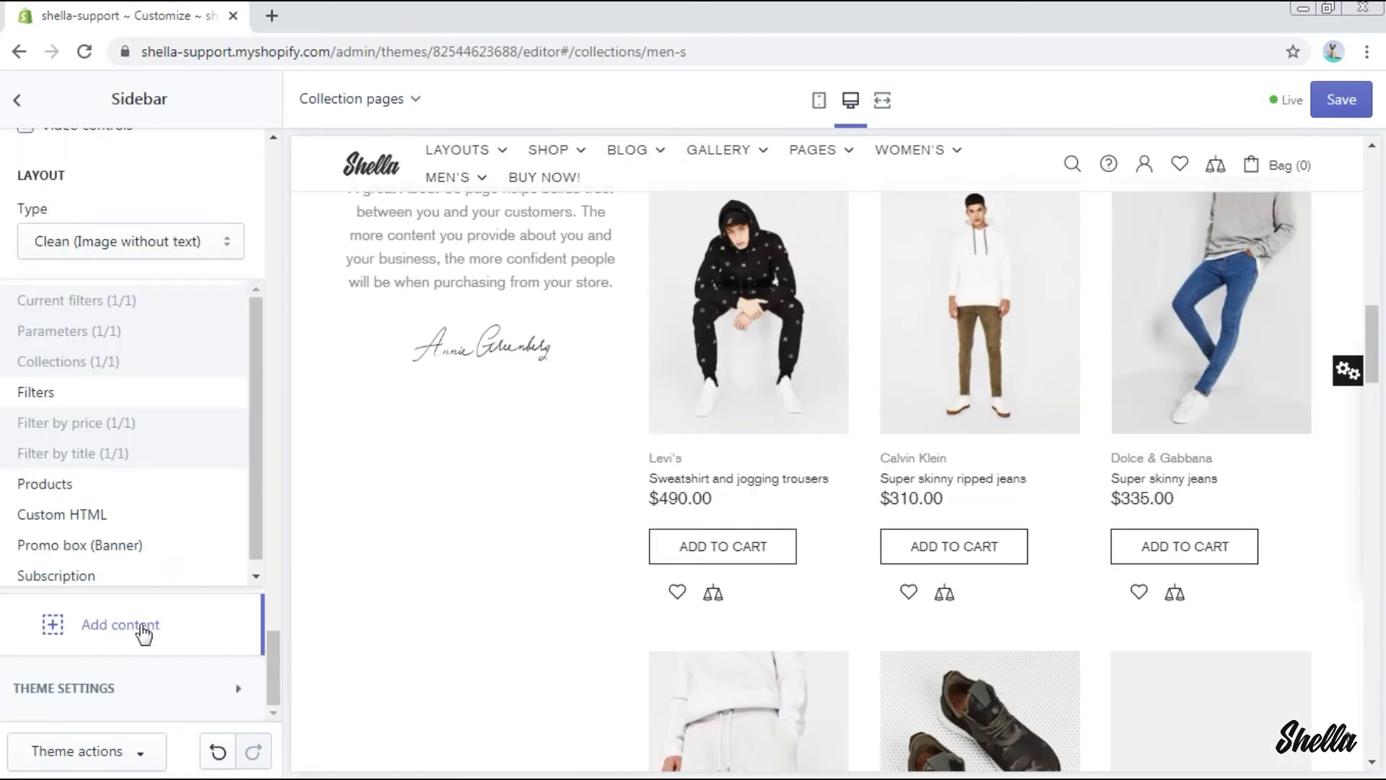
# - Review the Subscription block's title setting, then collapse the block
pyautogui.click(114, 577)
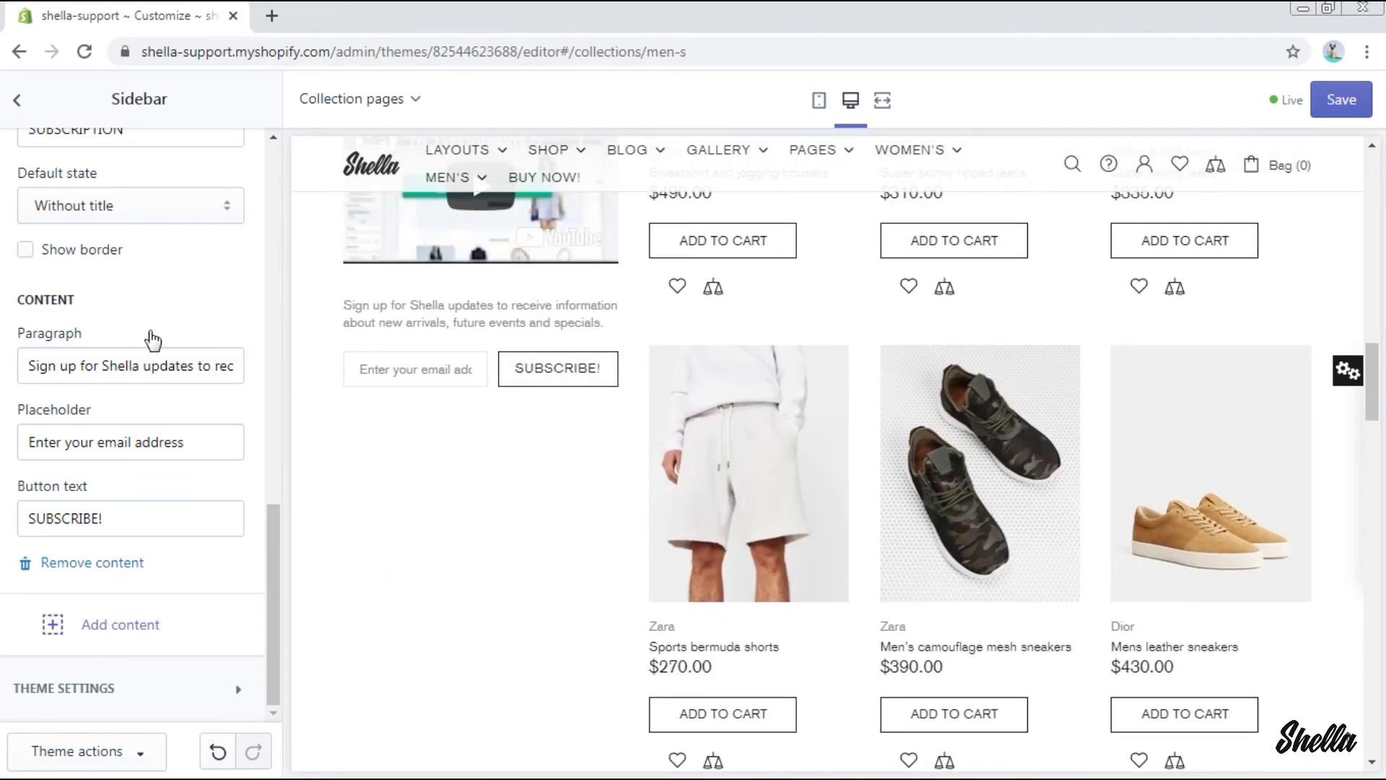
pyautogui.scroll(1, 130, 324)
pyautogui.scroll(1, 108, 289)
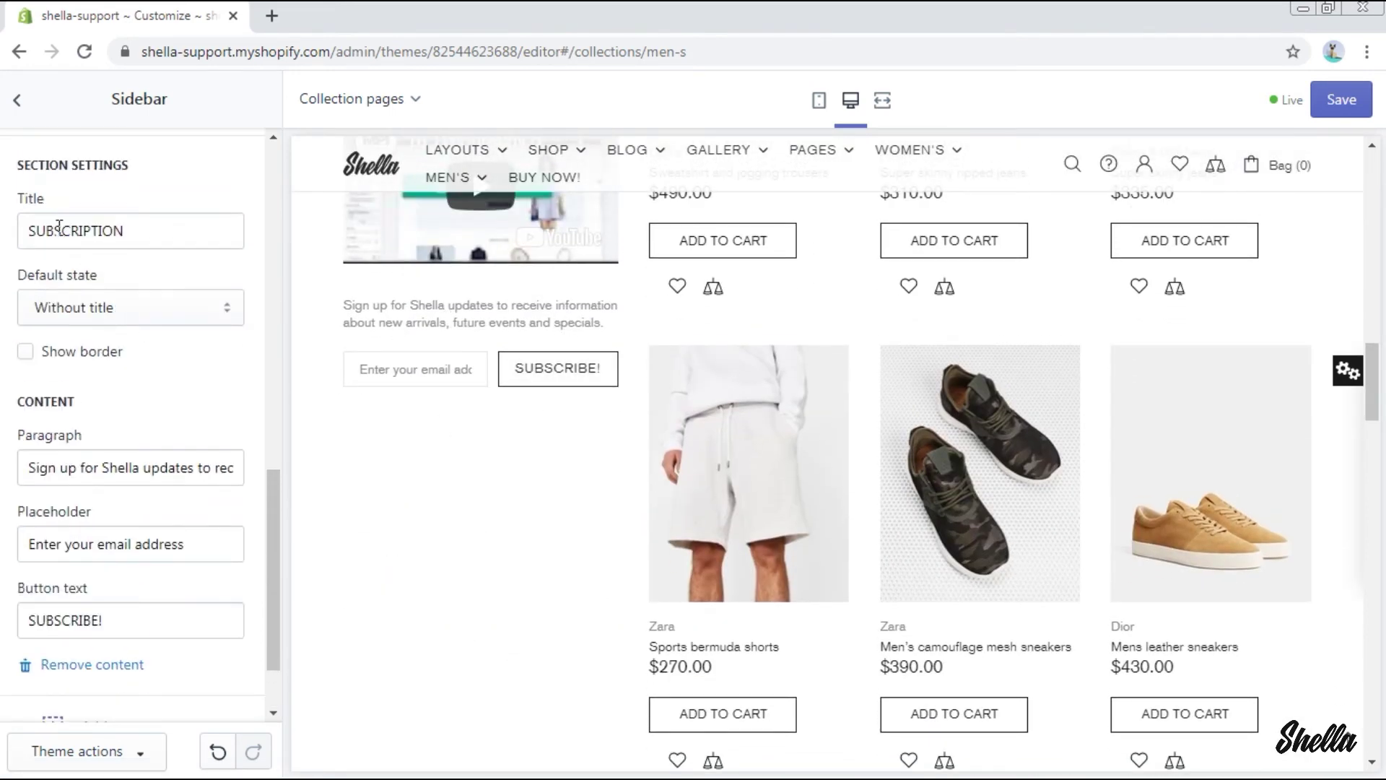
pyautogui.click(140, 239)
pyautogui.scroll(-1, 164, 588)
pyautogui.scroll(2, 164, 588)
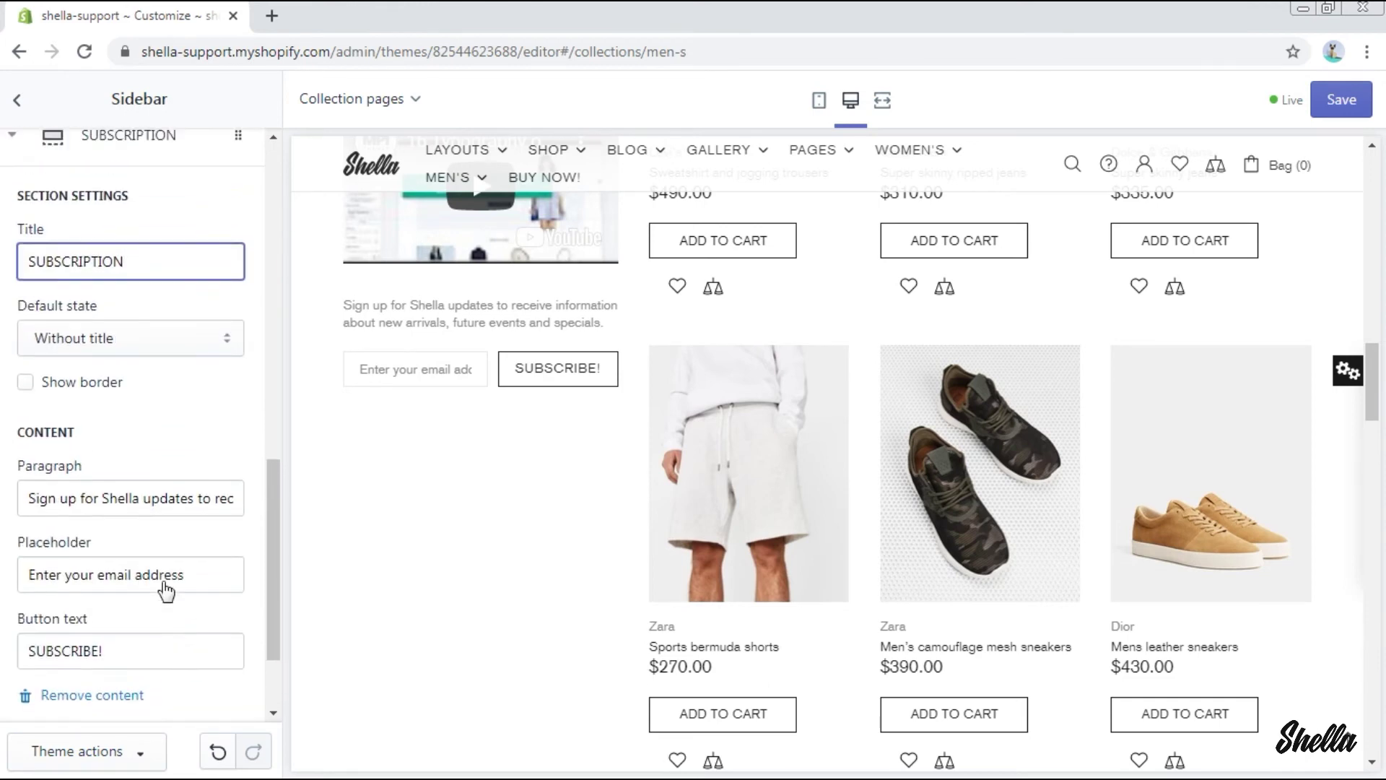
pyautogui.scroll(4, 130, 563)
pyautogui.click(11, 410)
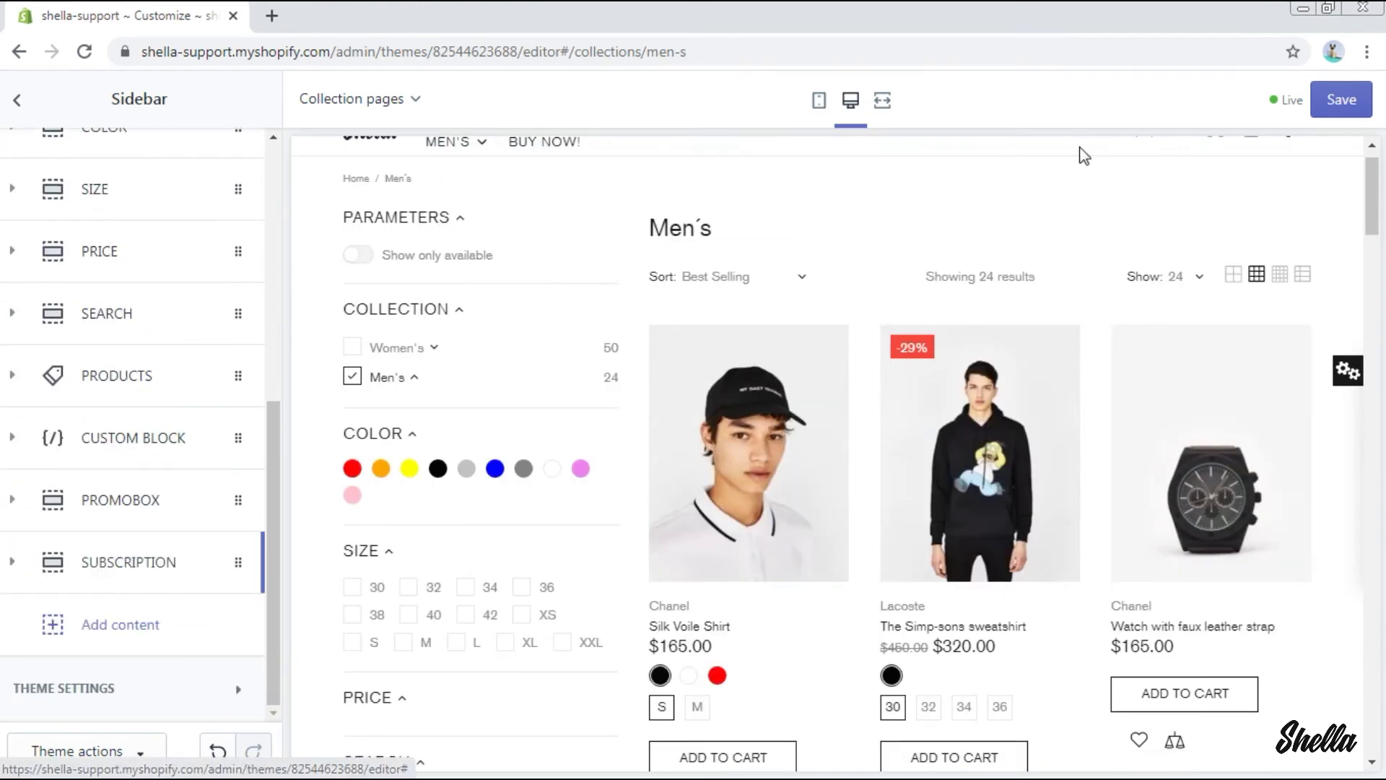
# - Save the theme changes to the collection sidebar
pyautogui.click(1343, 105)
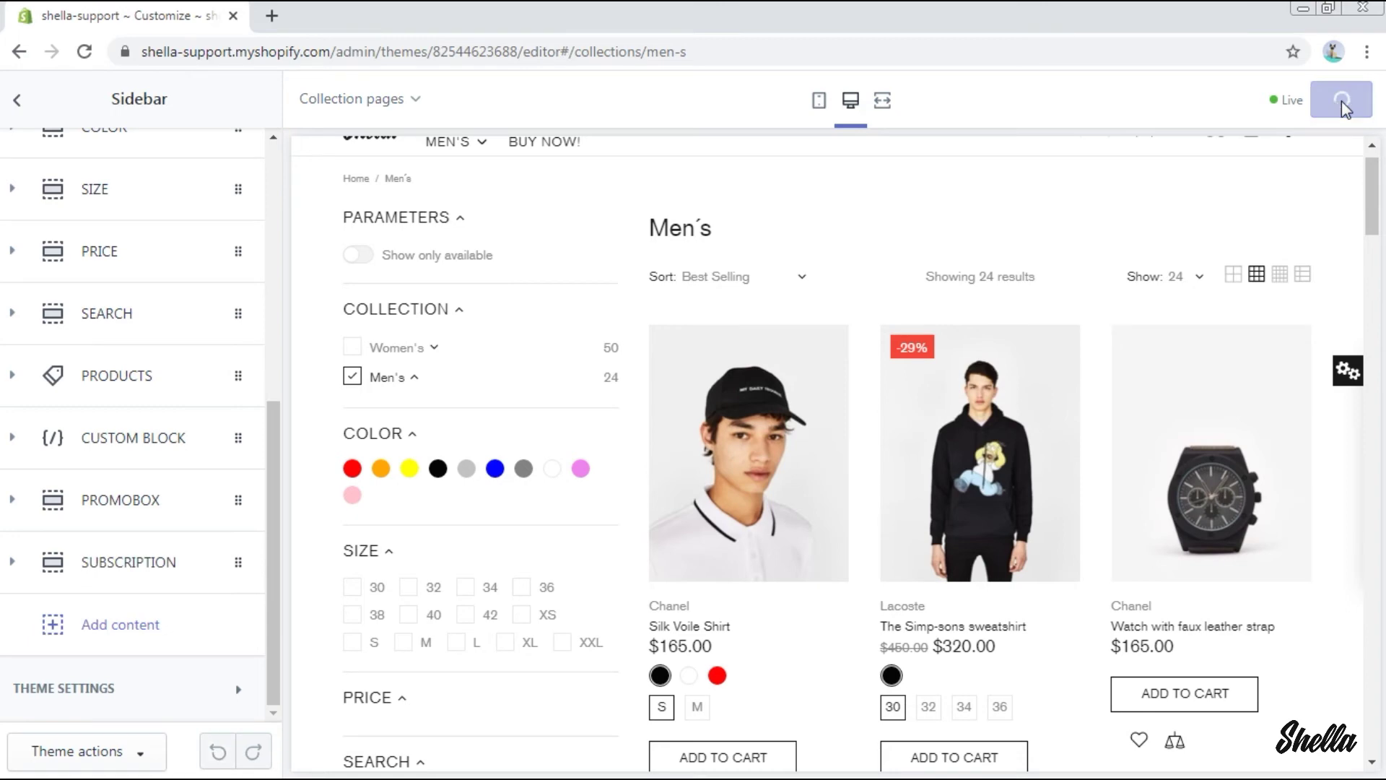
pyautogui.scroll(6, 130, 481)
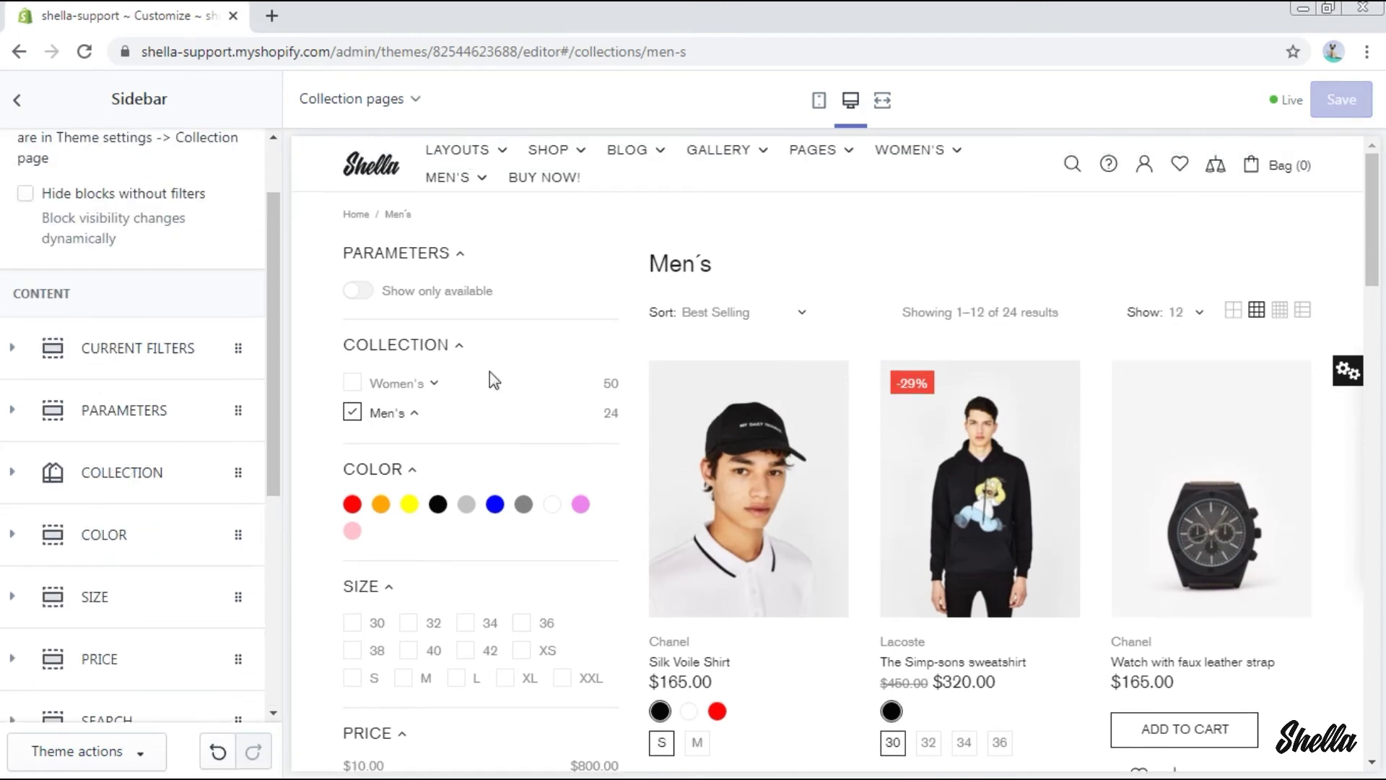
pyautogui.scroll(-15, 490, 371)
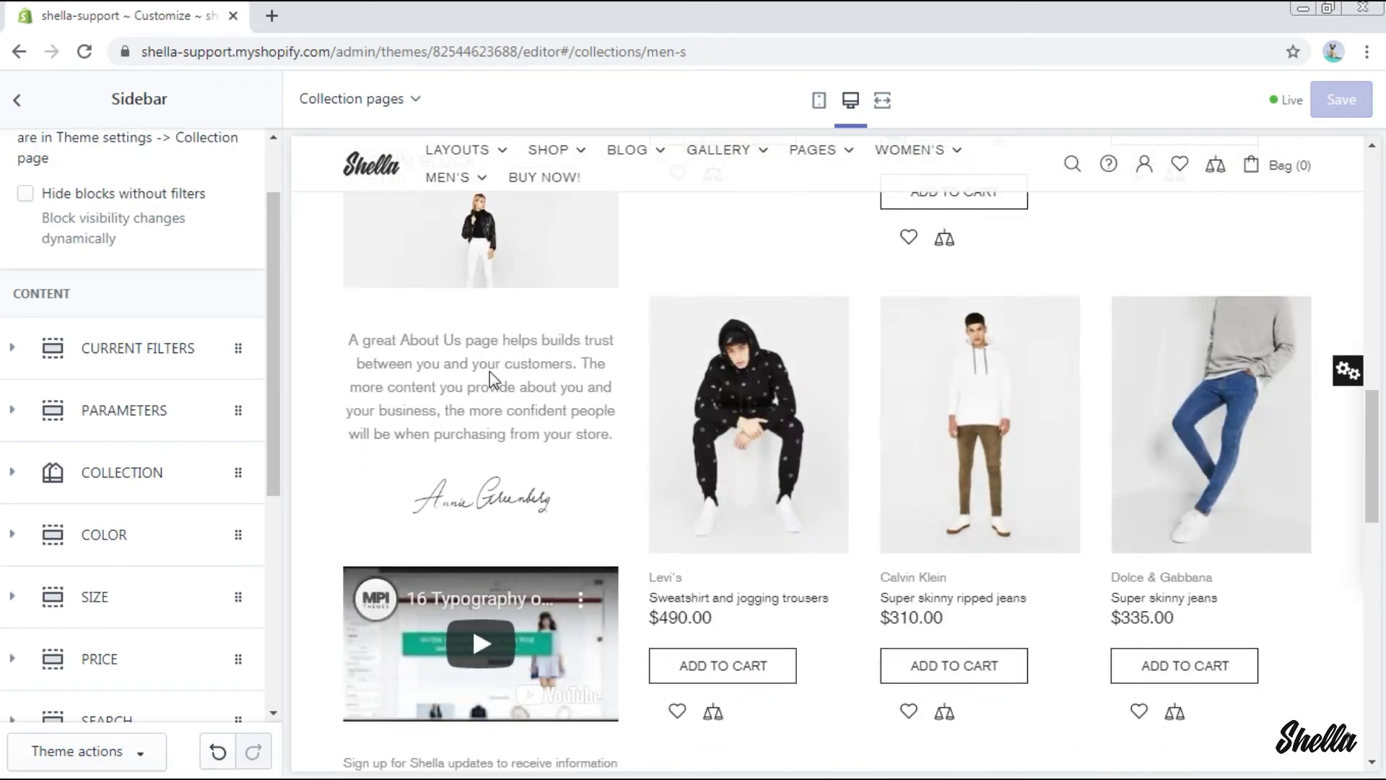
pyautogui.scroll(15, 489, 371)
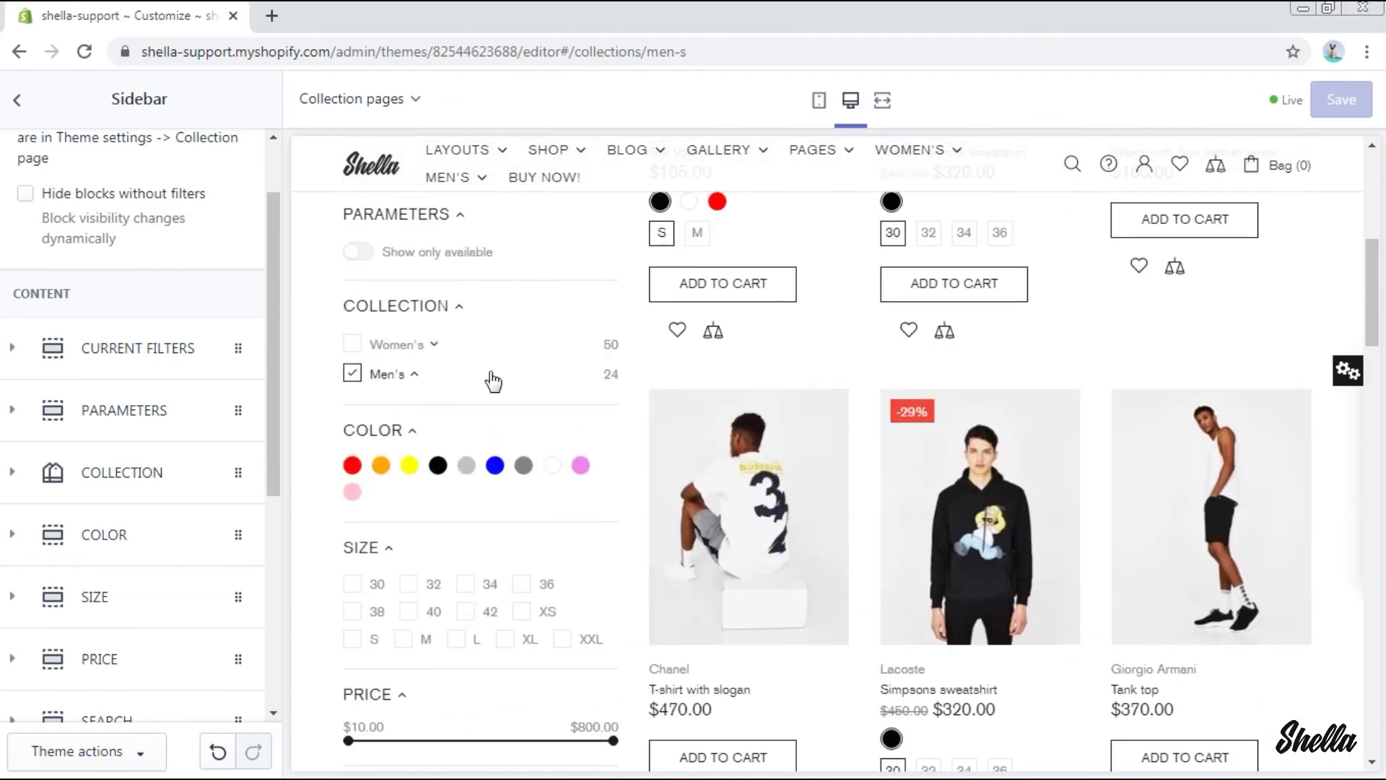
pyautogui.click(17, 349)
pyautogui.click(18, 349)
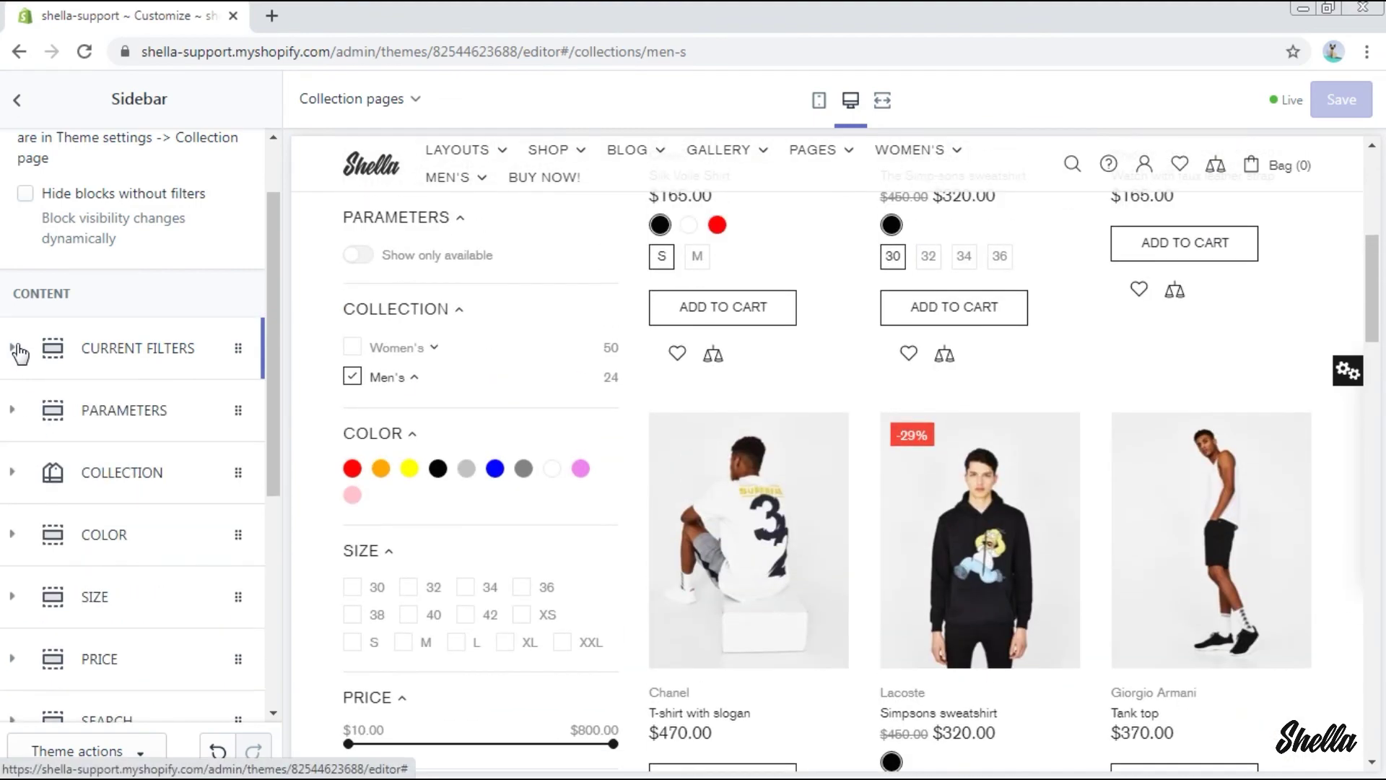
pyautogui.click(437, 469)
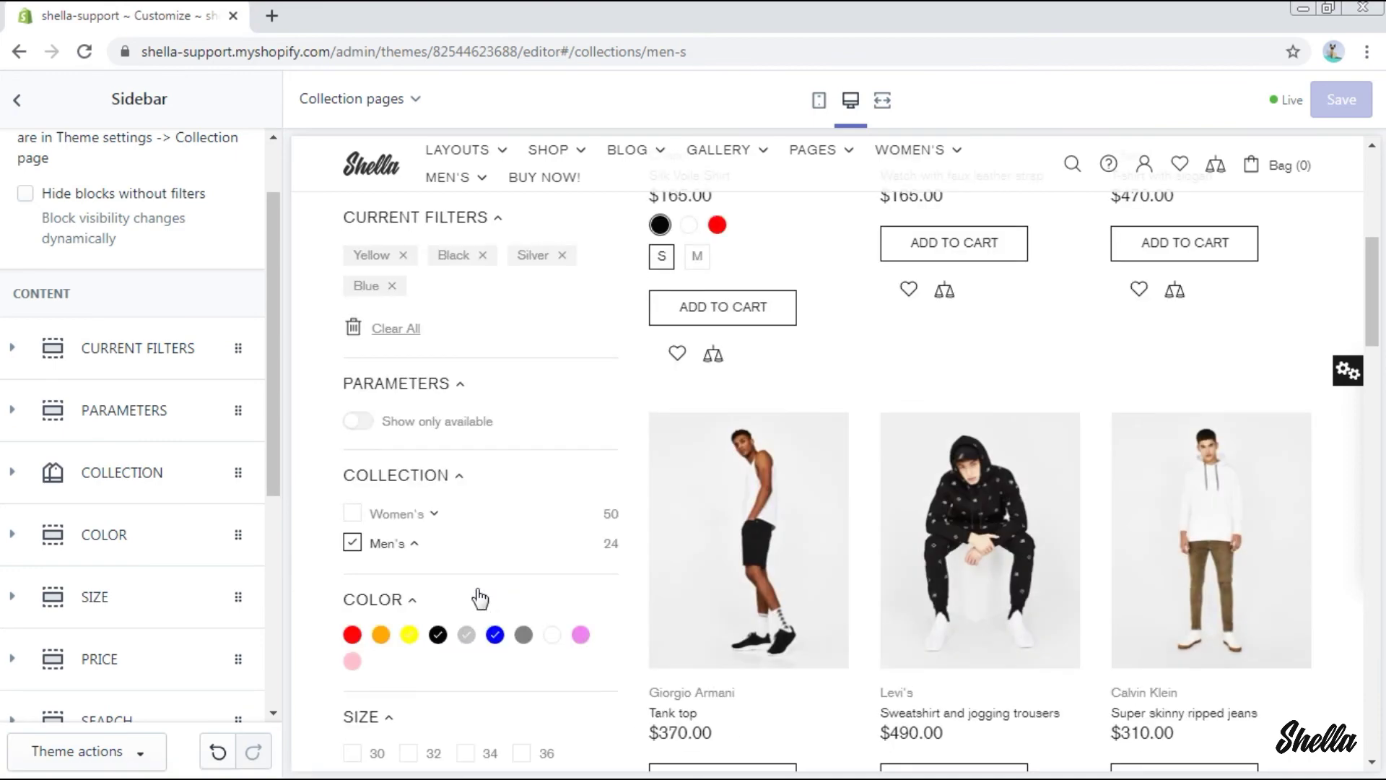
pyautogui.click(488, 546)
pyautogui.scroll(-3, 480, 552)
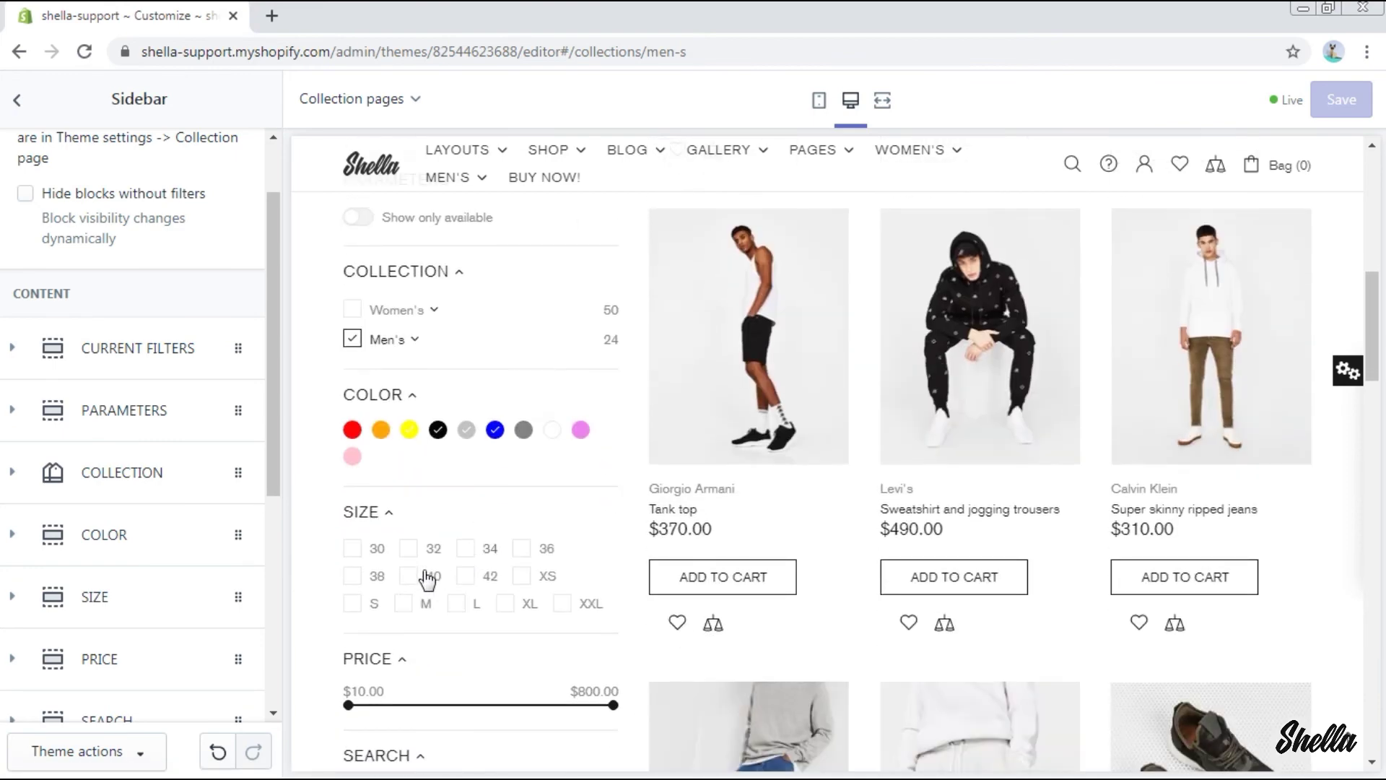
pyautogui.click(466, 548)
pyautogui.scroll(-3, 447, 564)
pyautogui.moveTo(613, 496); pyautogui.dragTo(458, 495)
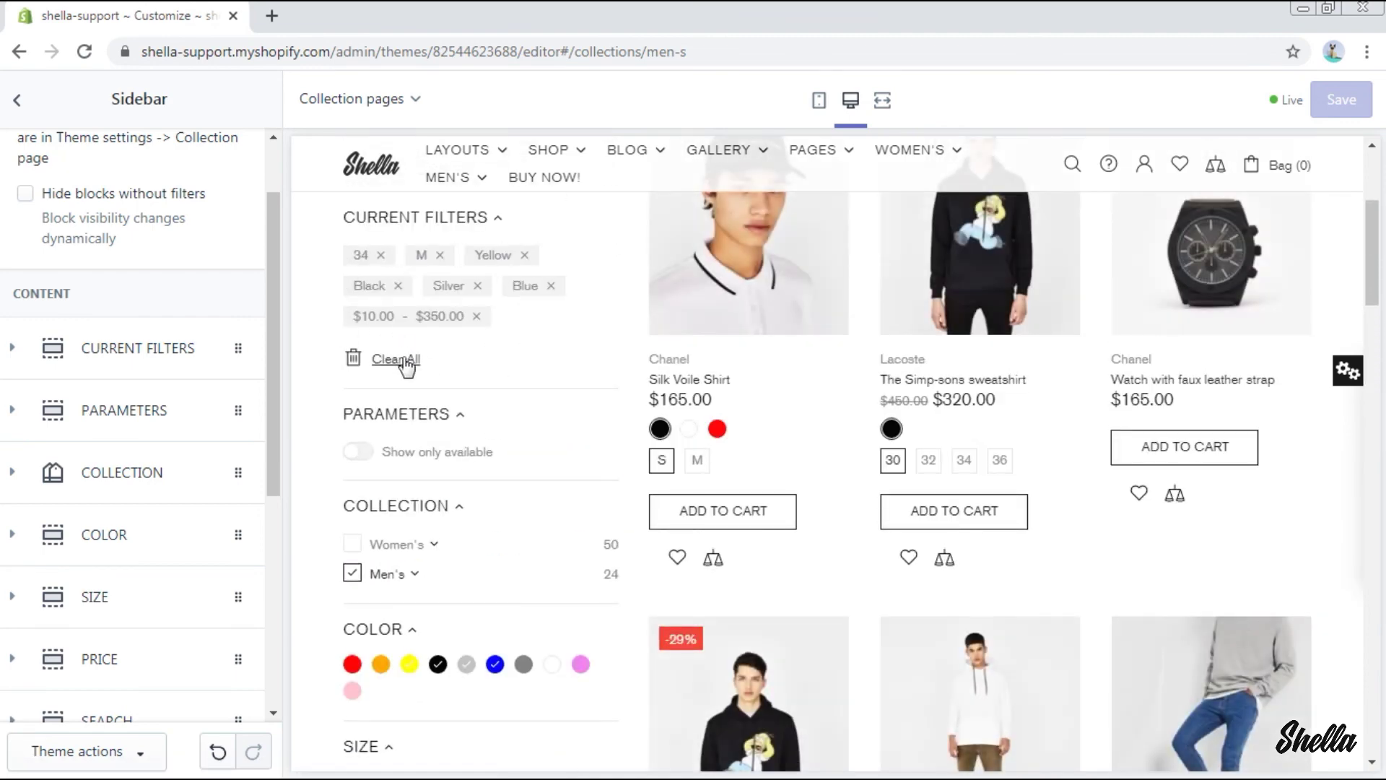
pyautogui.click(402, 359)
pyautogui.scroll(-7, 515, 307)
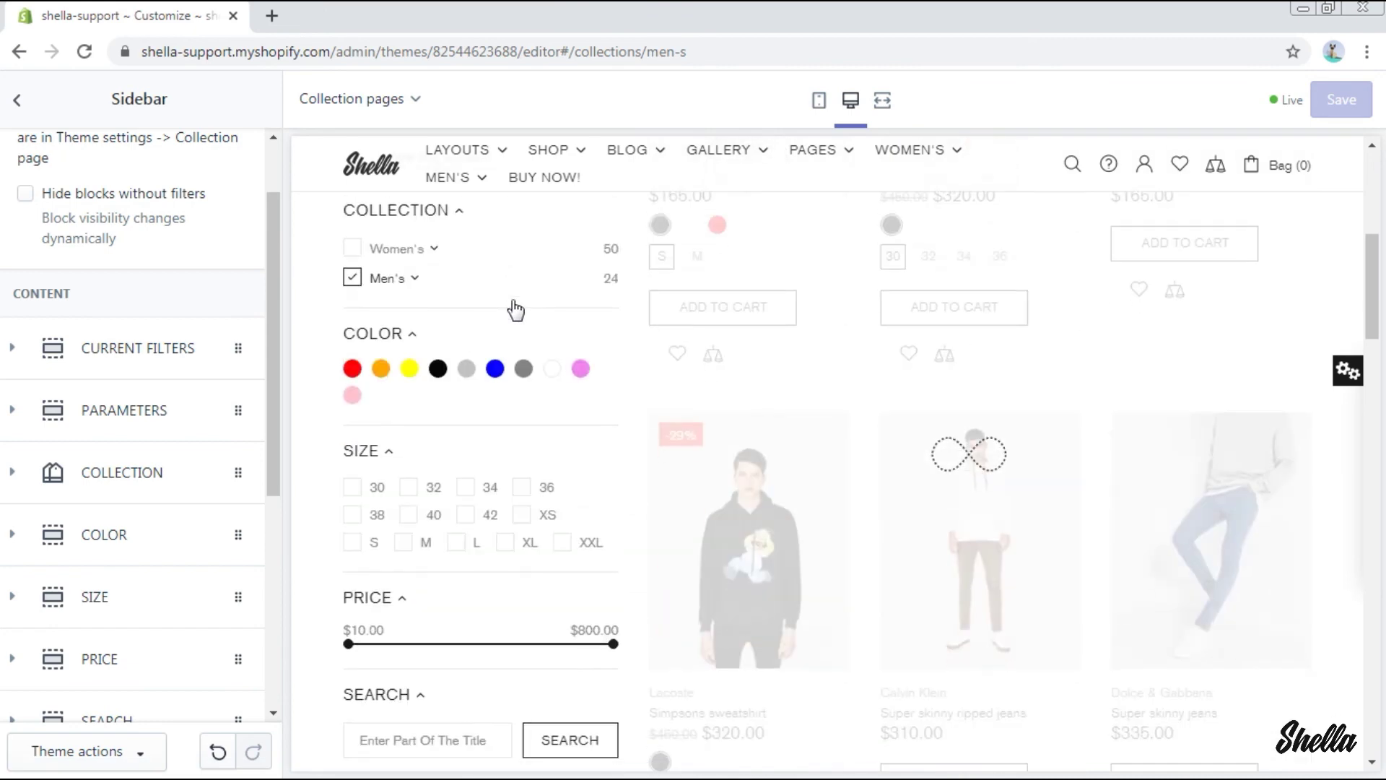
pyautogui.scroll(-12, 512, 300)
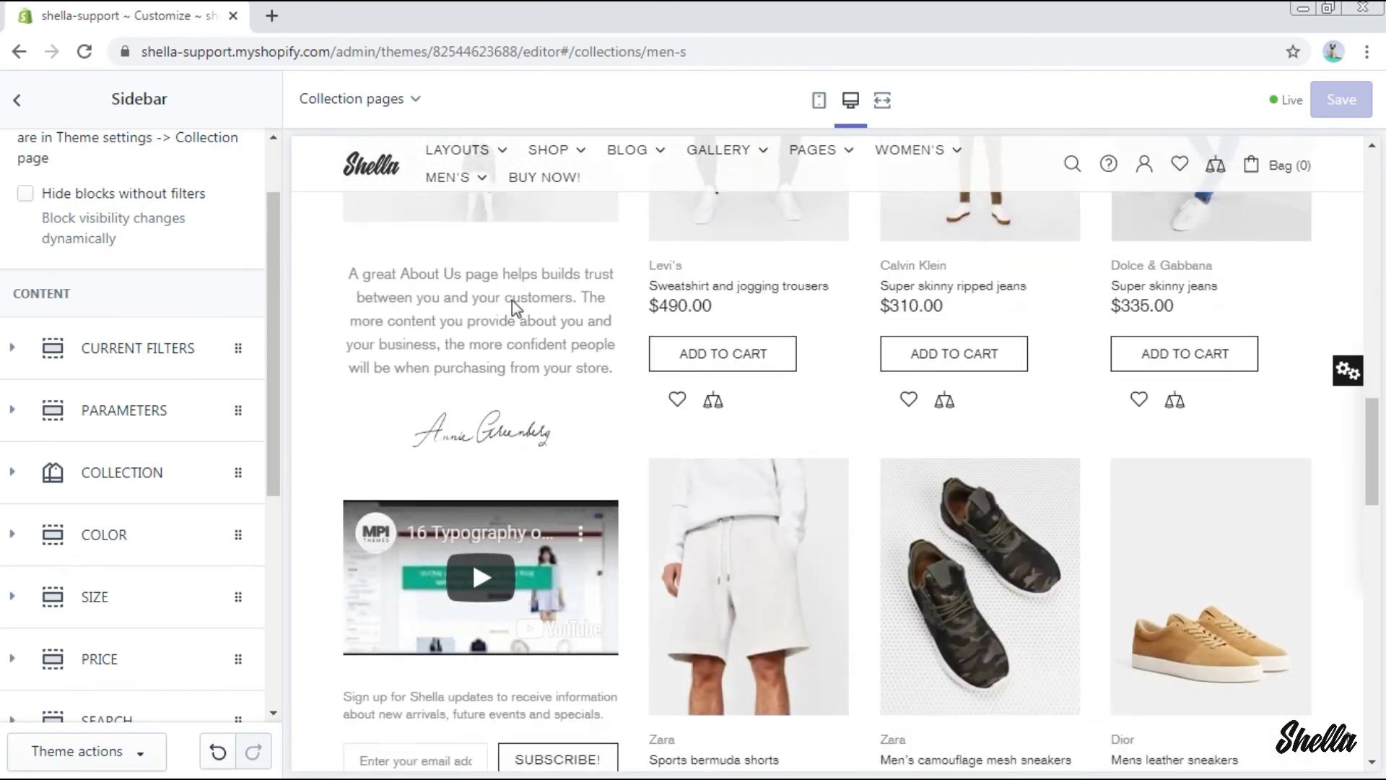
pyautogui.scroll(-2, 513, 300)
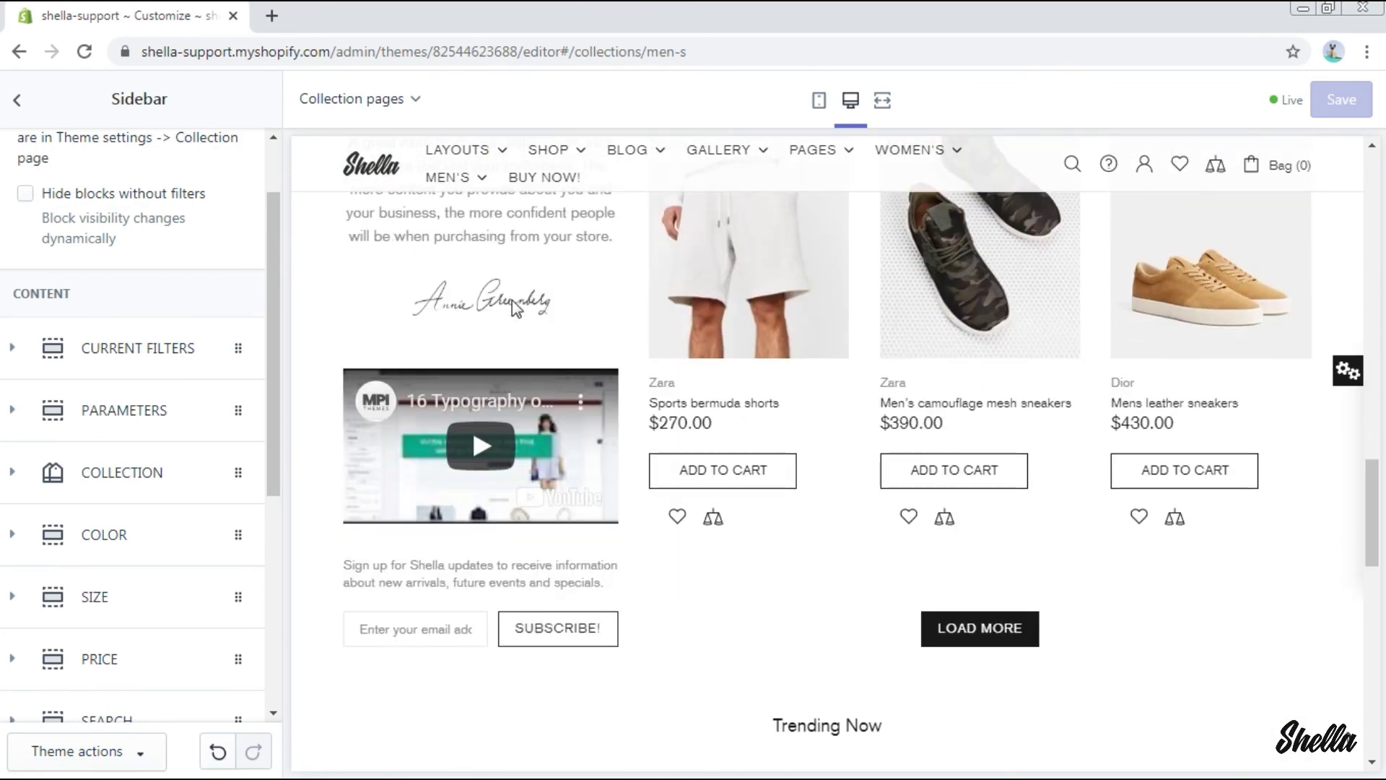
pyautogui.click(882, 101)
# - Preview the Men's collection at mobile size with the filter sidebar shown
pyautogui.scroll(10, 319, 447)
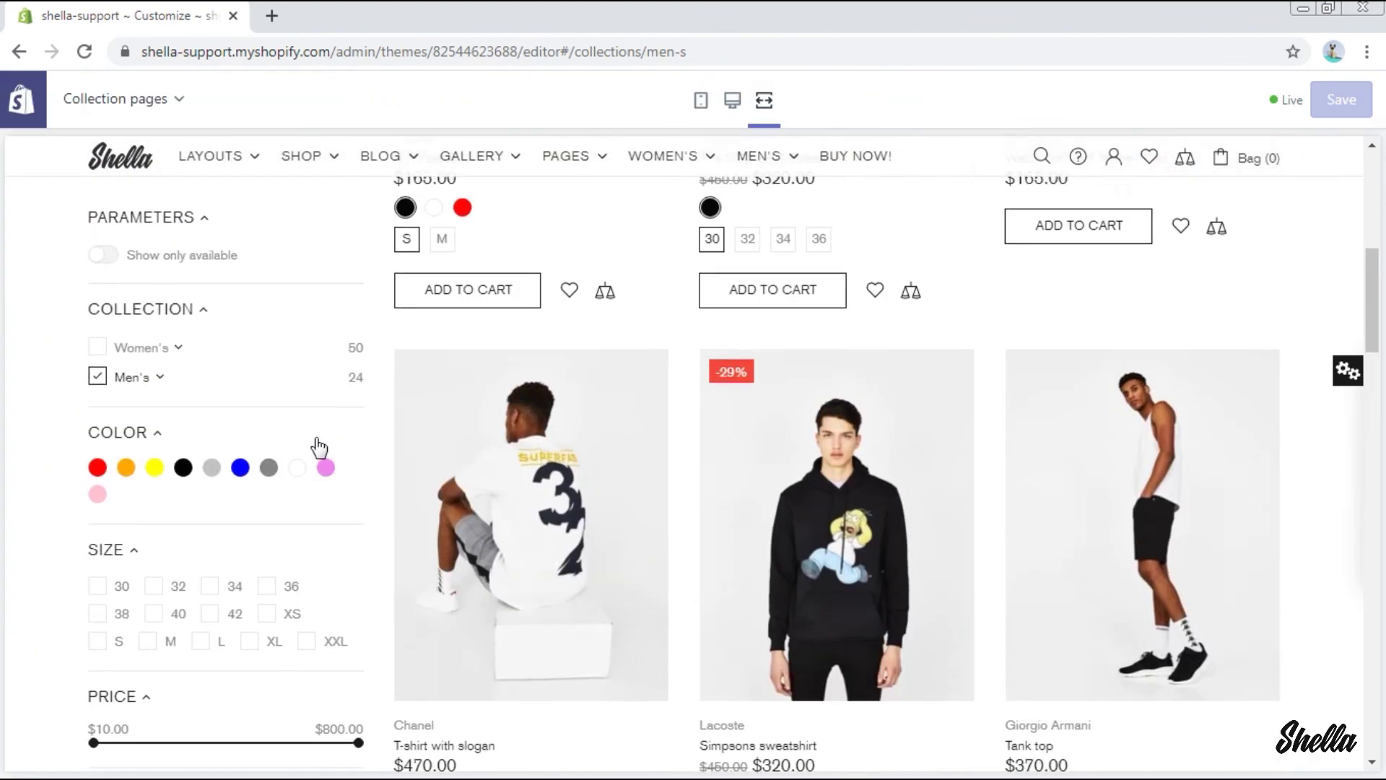
pyautogui.scroll(-12, 318, 447)
pyautogui.scroll(-8, 318, 448)
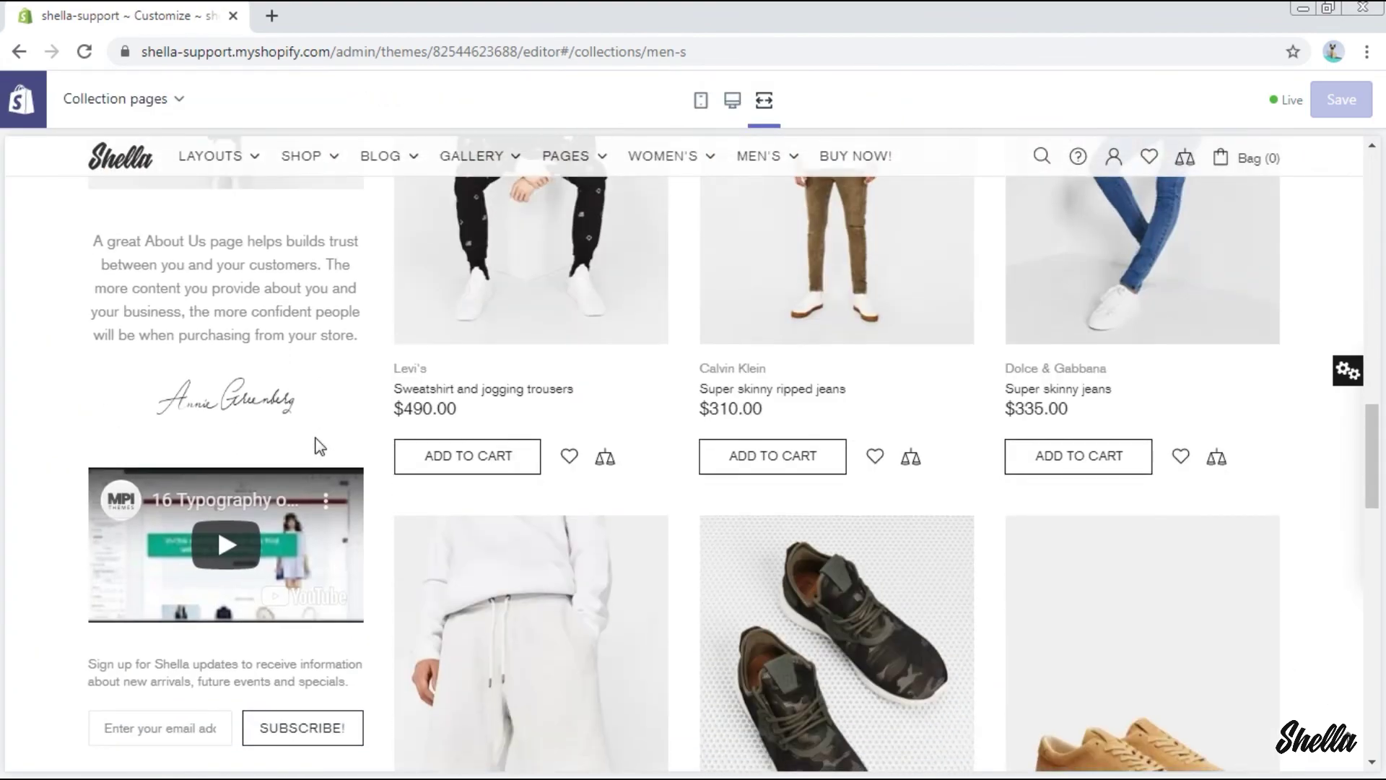
pyautogui.click(702, 103)
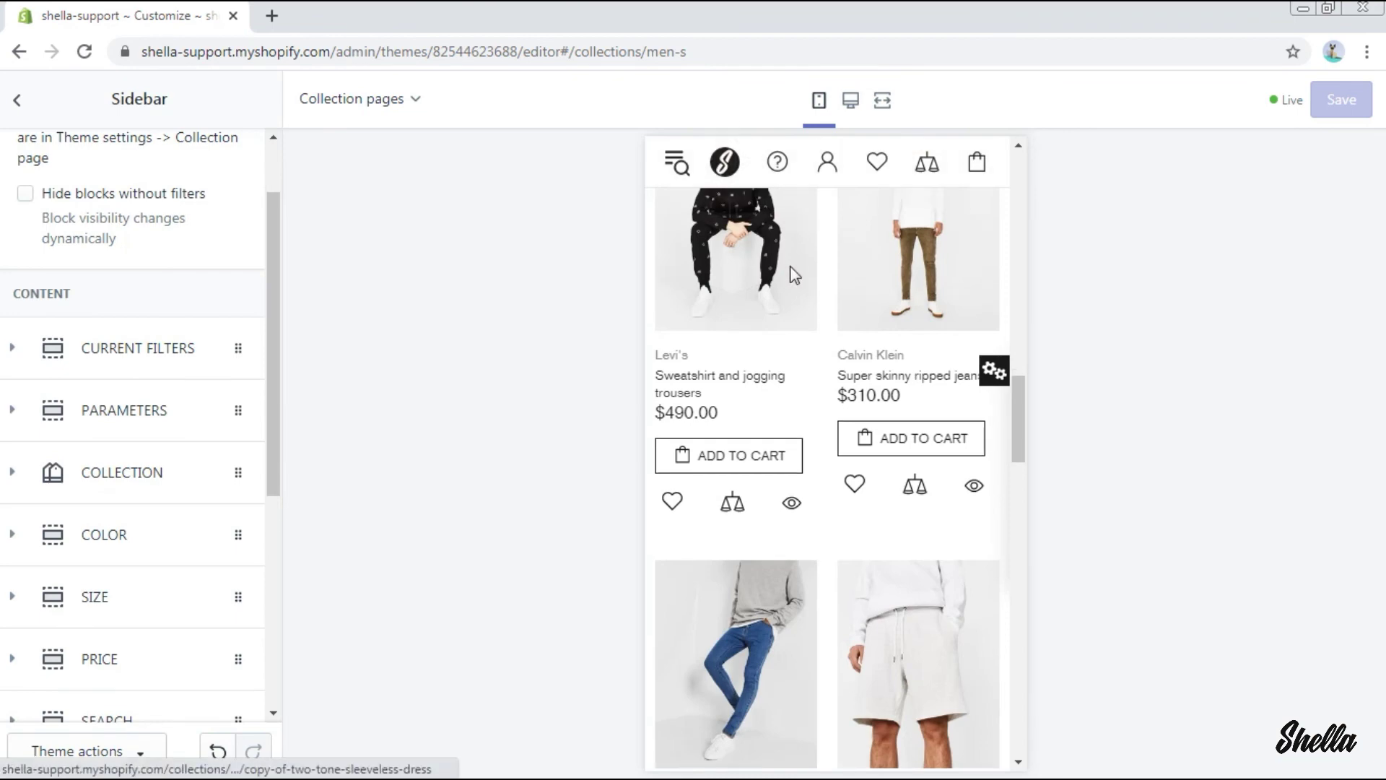
pyautogui.scroll(6, 713, 295)
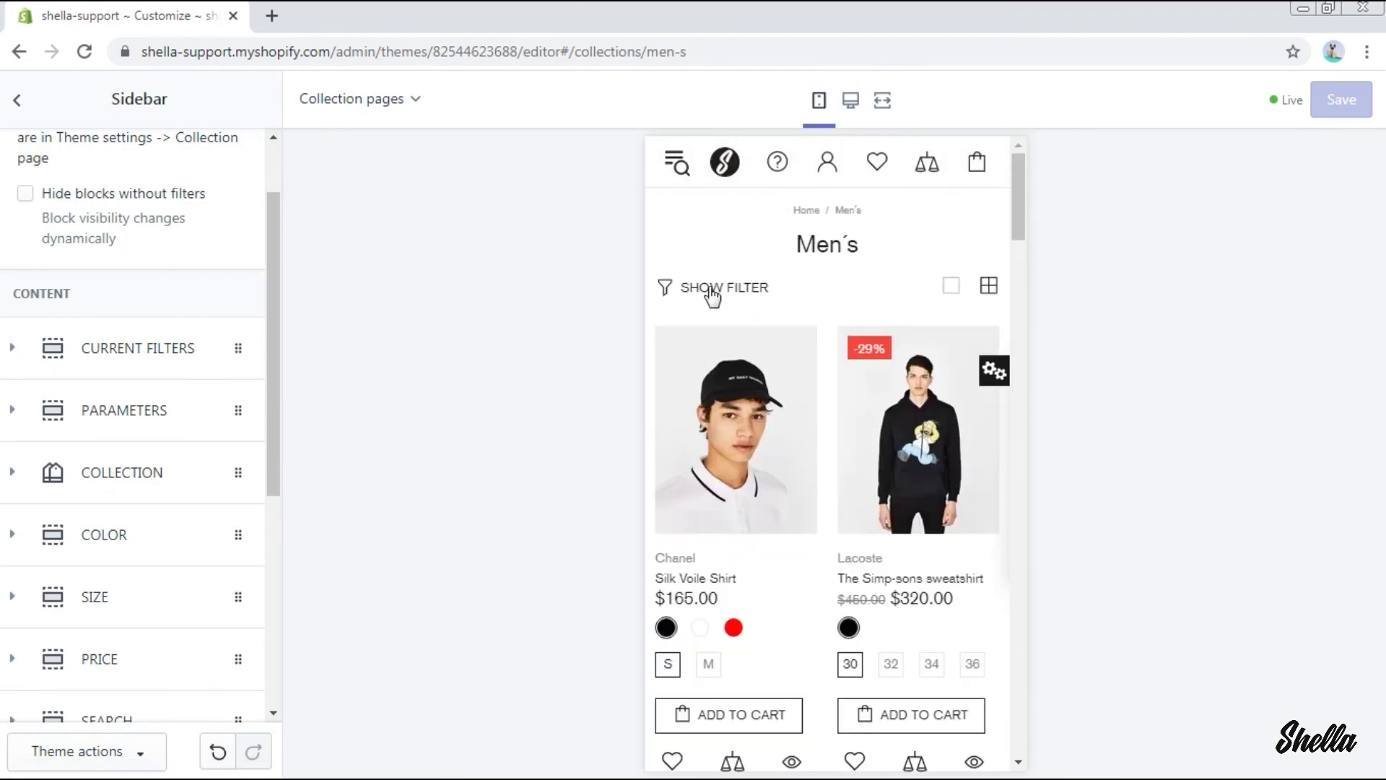
pyautogui.click(713, 289)
pyautogui.scroll(-10, 713, 295)
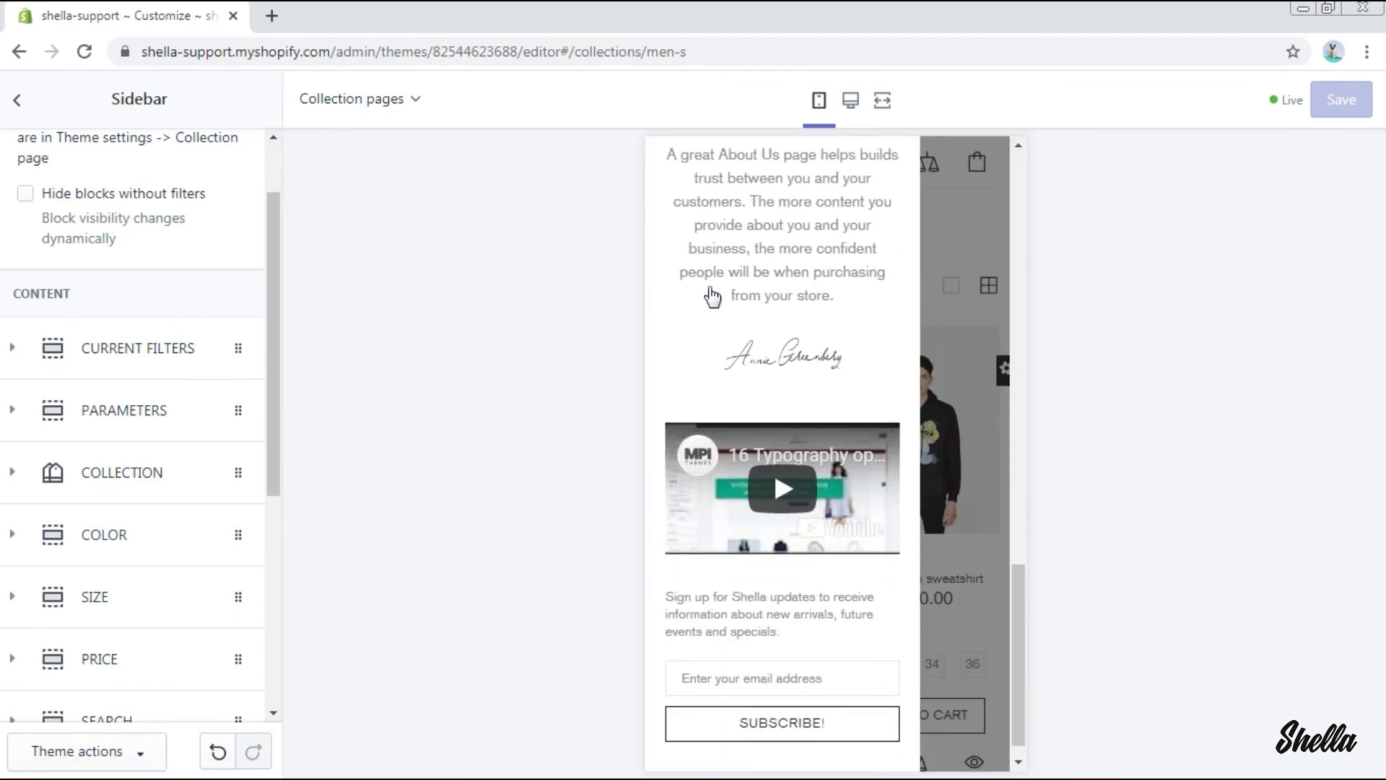